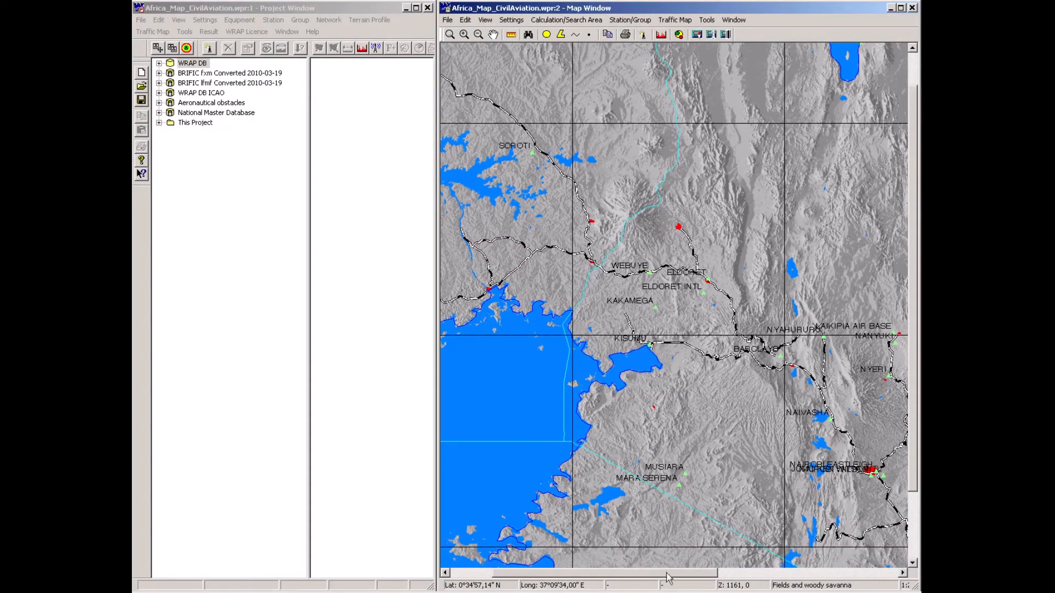
- Create a station on the map just north of Eldoret from the "Aeronautical Ground, default" template and name it ATC
left_click_drag(669, 573, 700, 577)
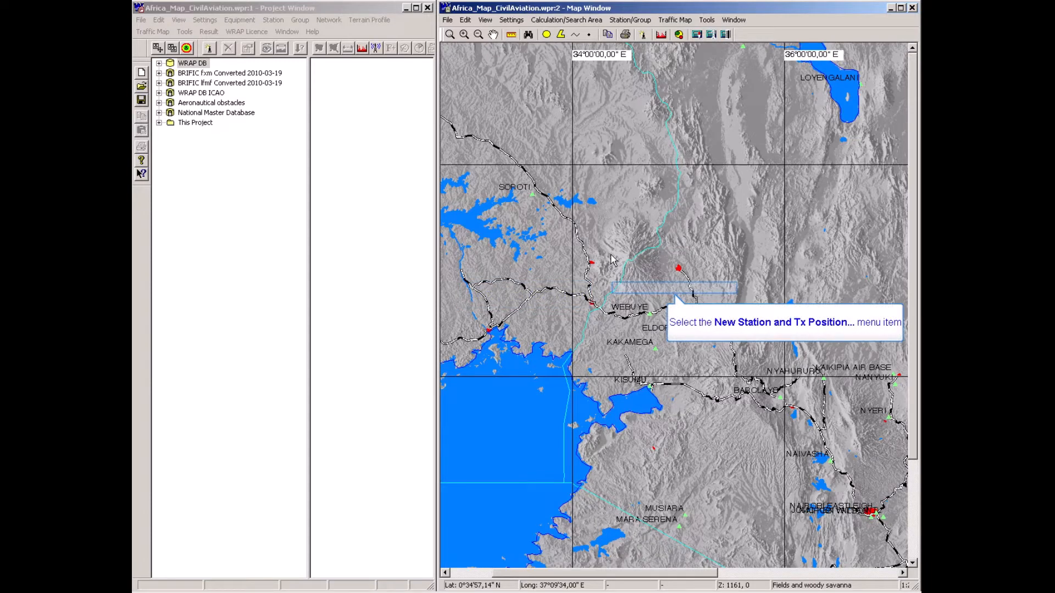
right_click(612, 256)
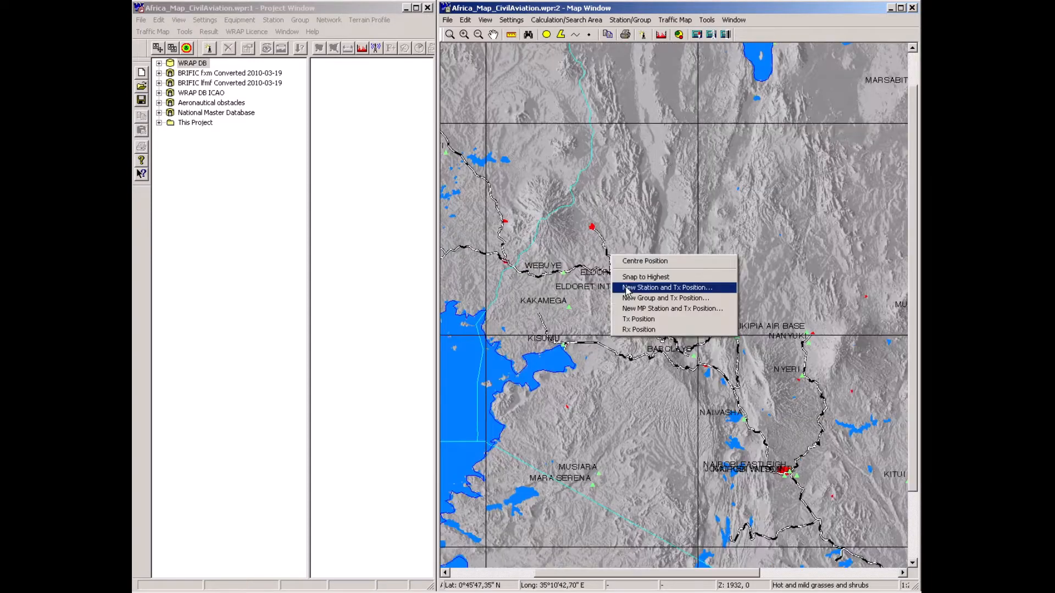
left_click(627, 288)
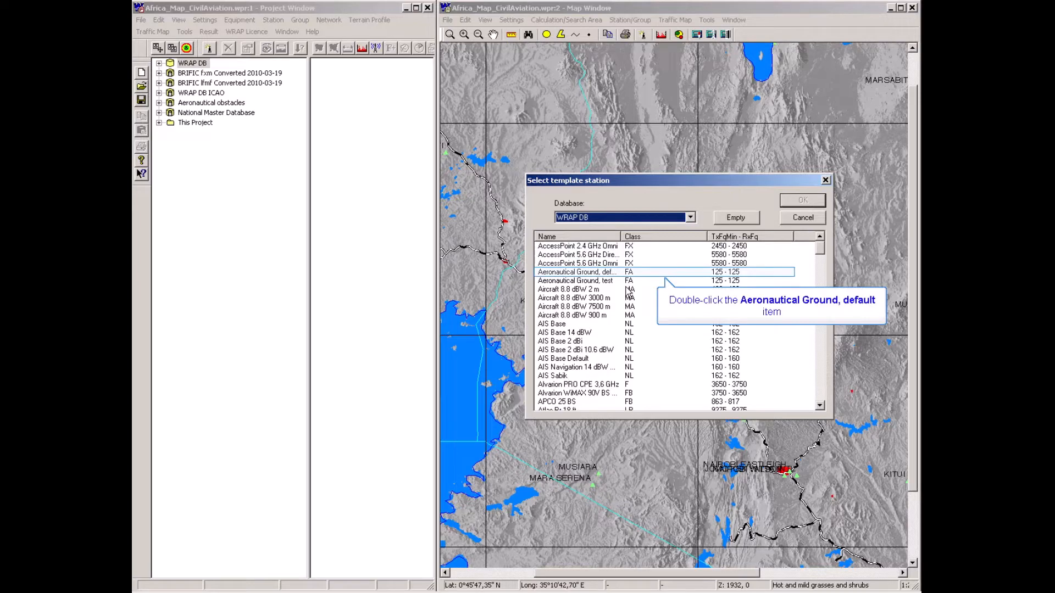
double_click(551, 272)
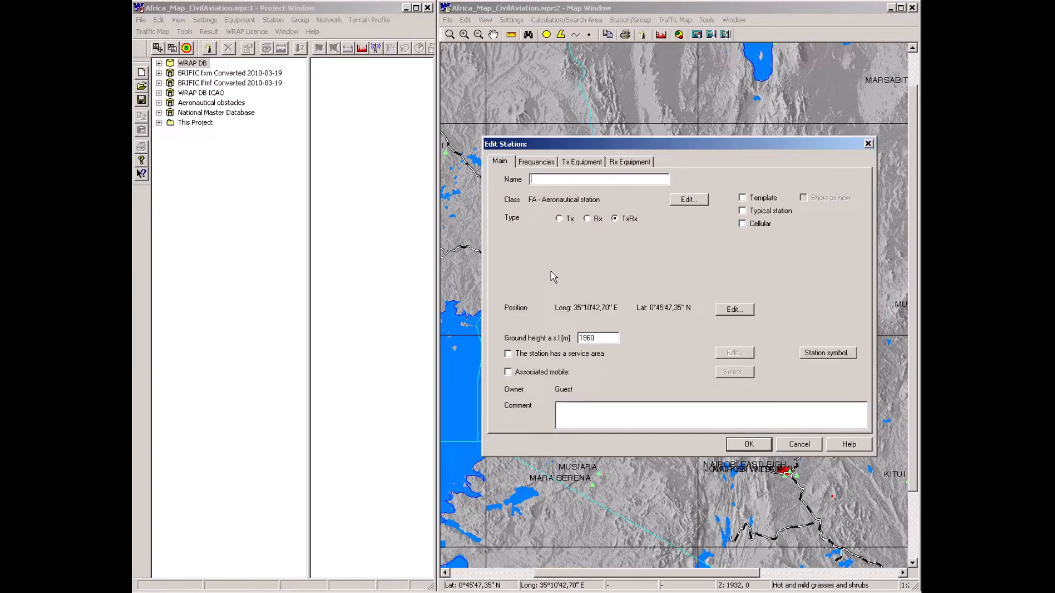
type("ATC")
- Review the ATC station's frequencies and transmitter equipment, and save the station
left_click(531, 164)
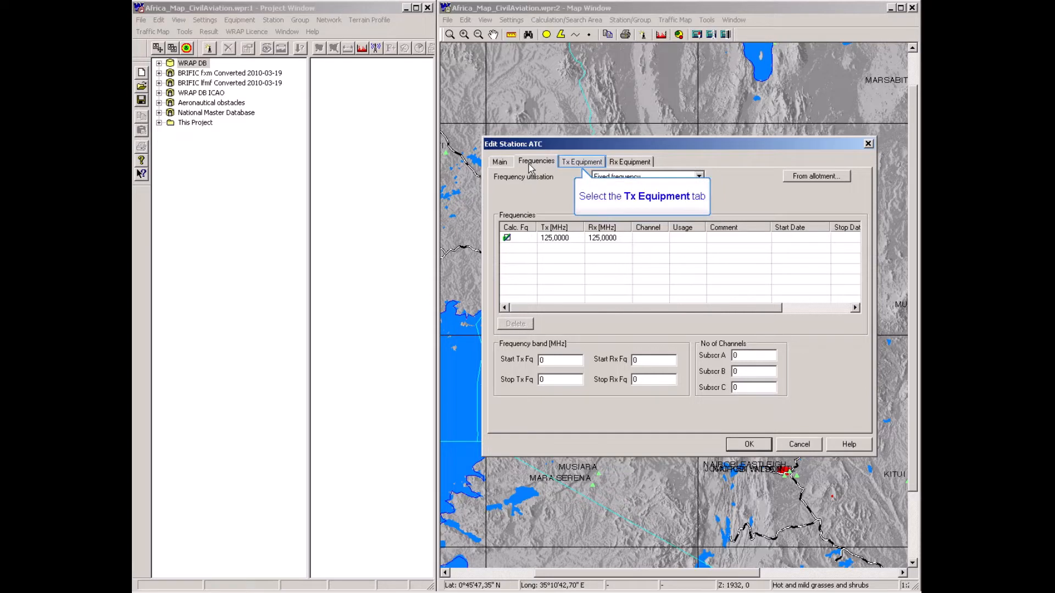
left_click(581, 164)
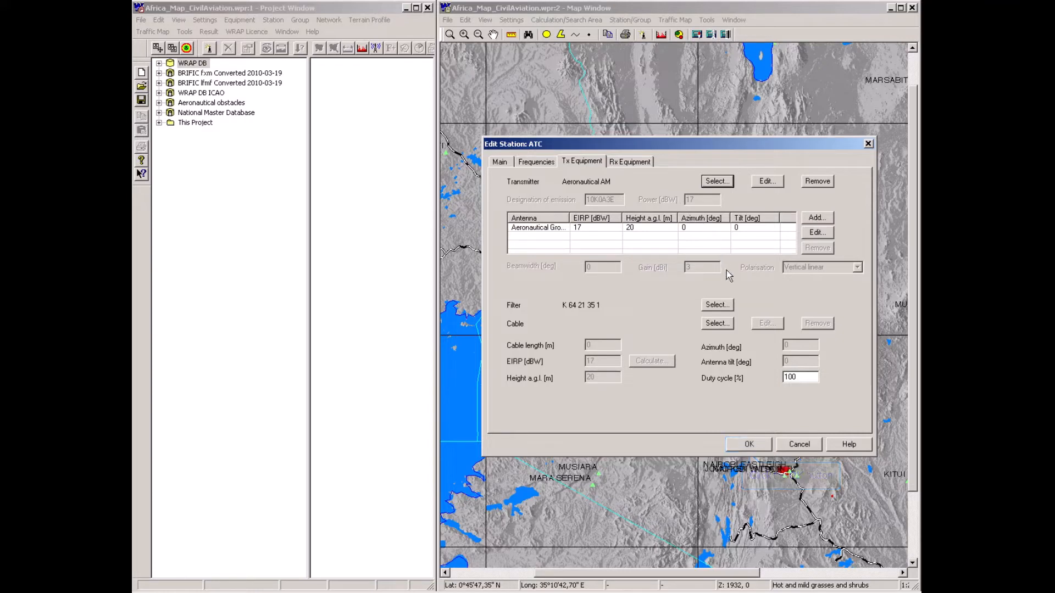
left_click(747, 443)
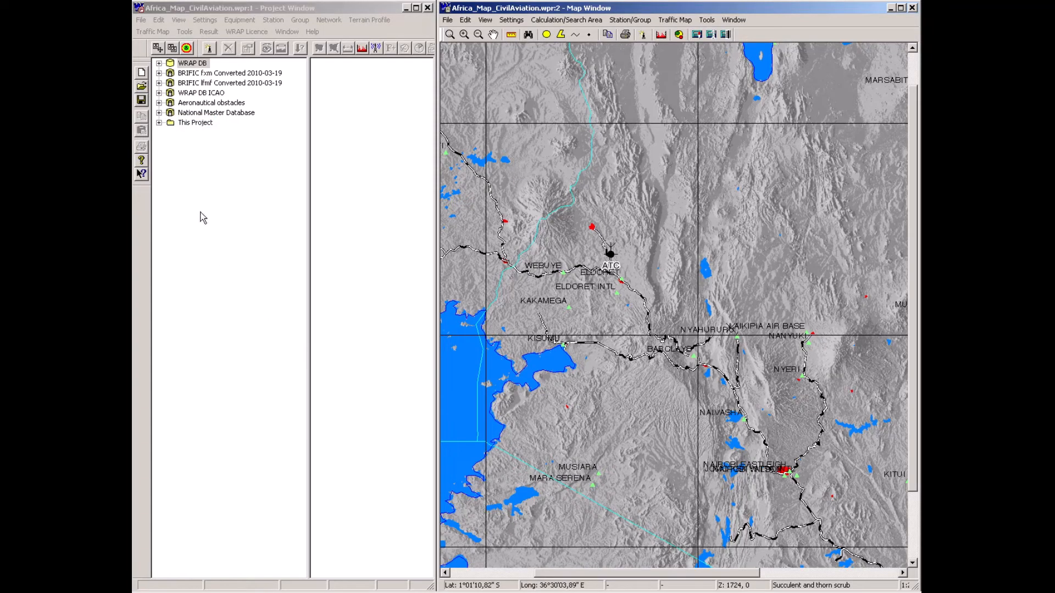
- Start a coverage calculation for the ATC station stored in this project
double_click(189, 124)
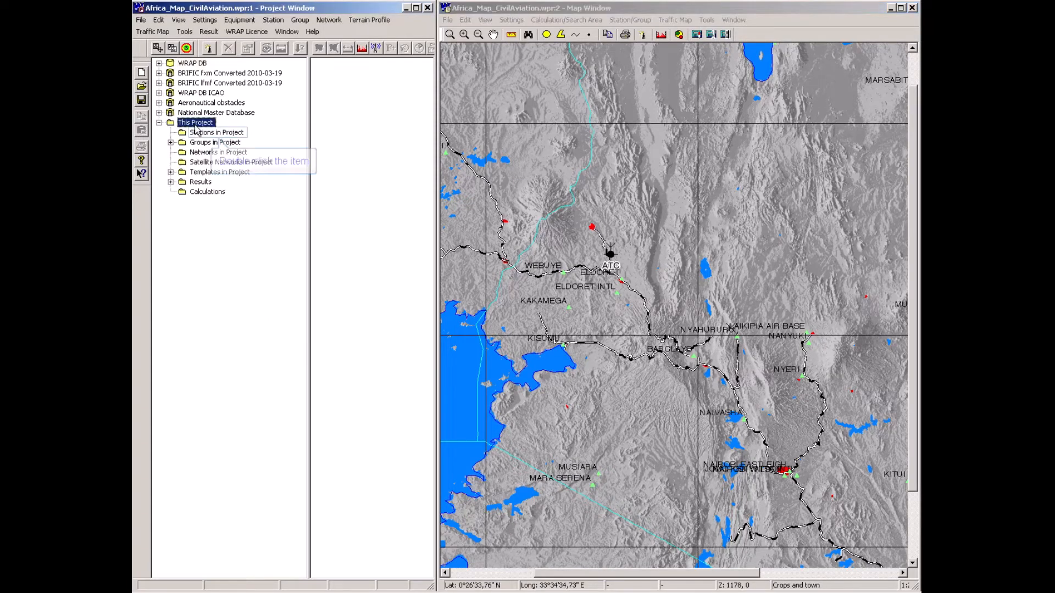
double_click(197, 133)
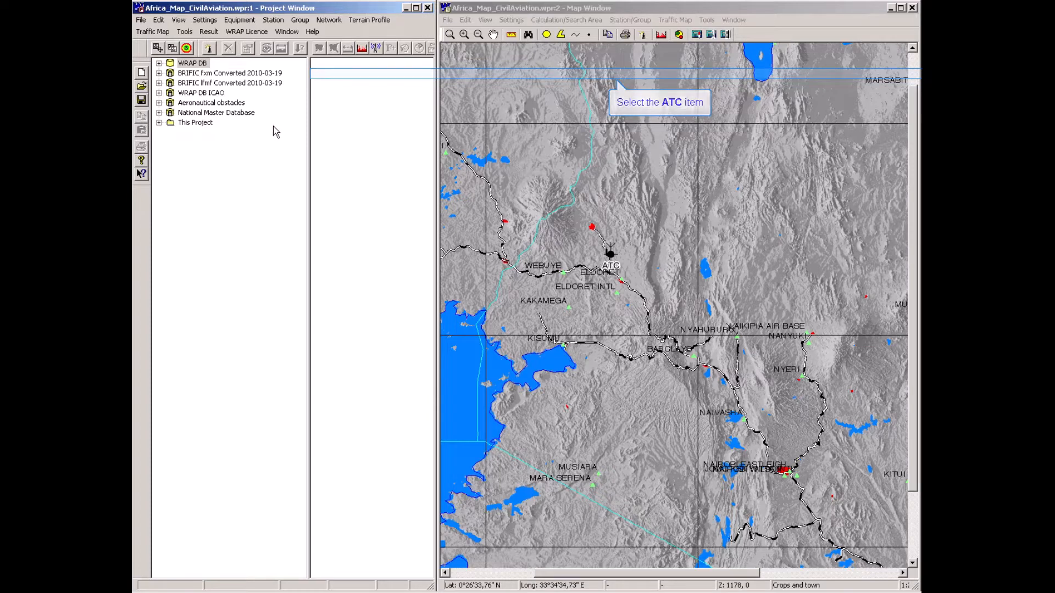
left_click(331, 75)
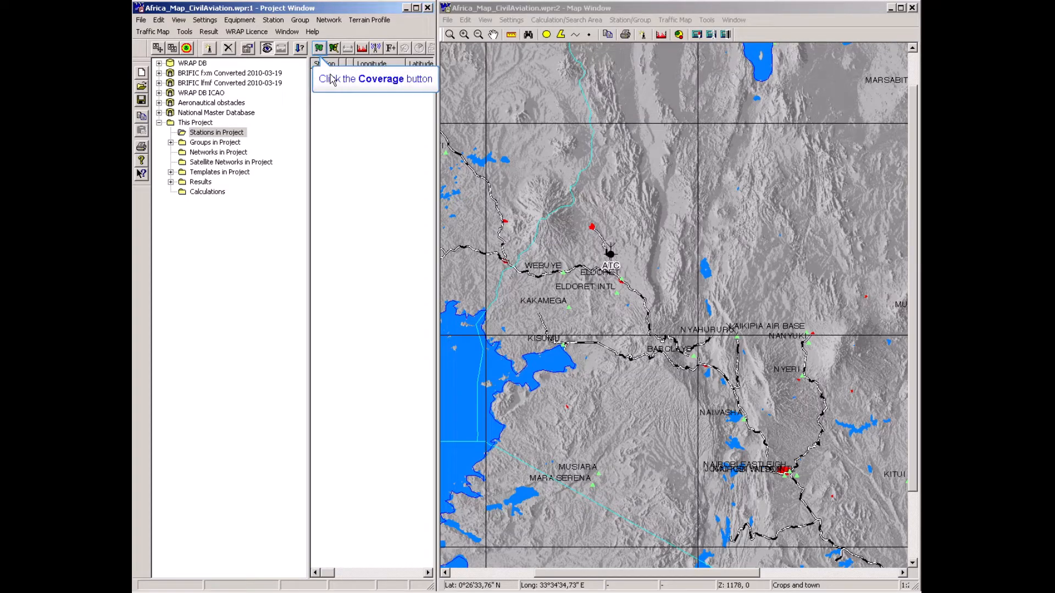
left_click(319, 49)
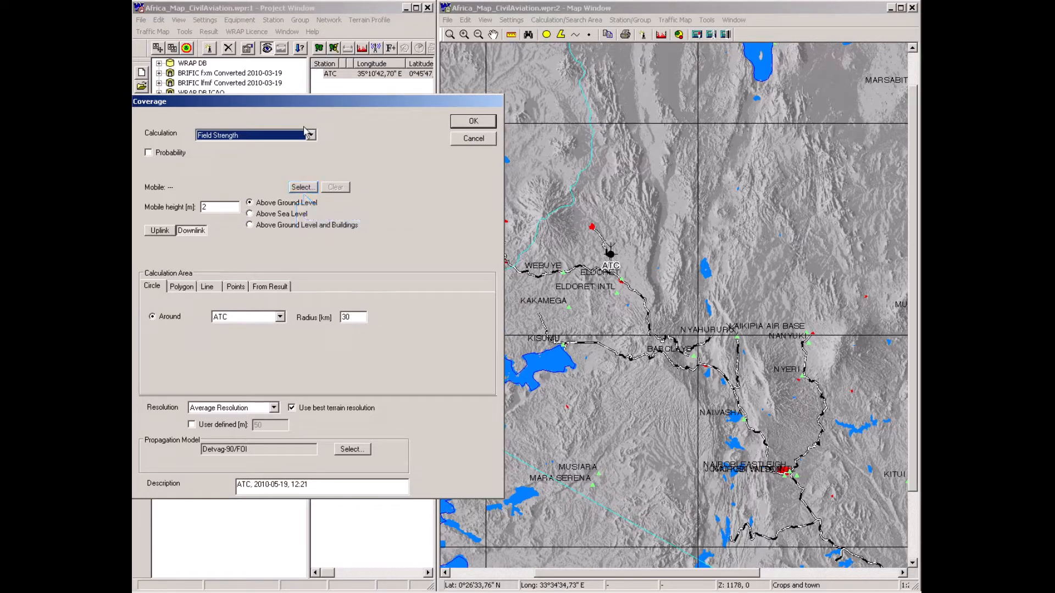
- Choose Aircraft 20000 ft as the mobile with height above sea level, and use a 300 km radius without best terrain resolution
left_click(304, 188)
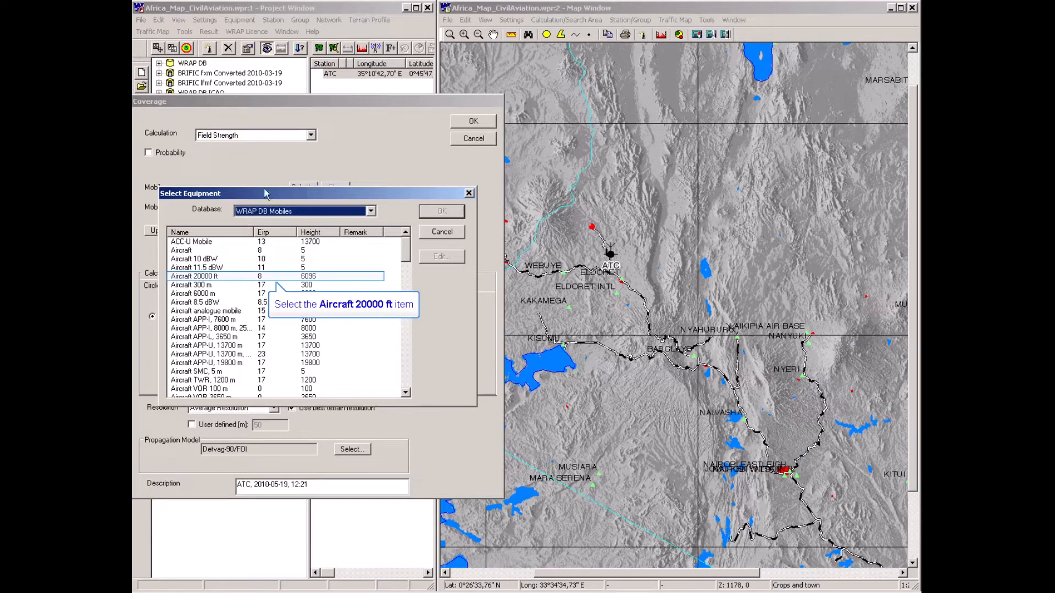
left_click(184, 280)
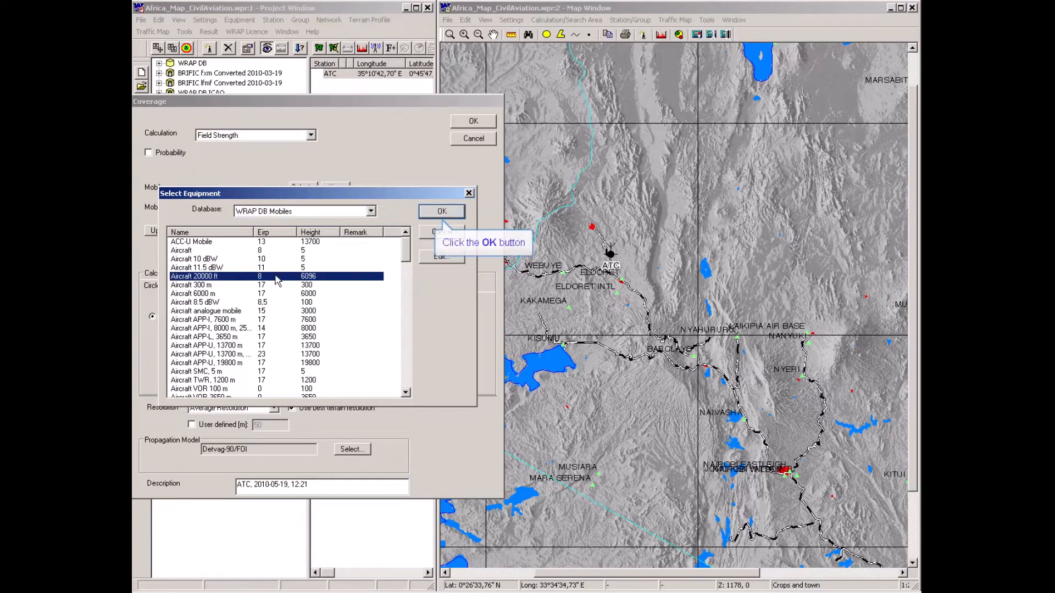
left_click(441, 214)
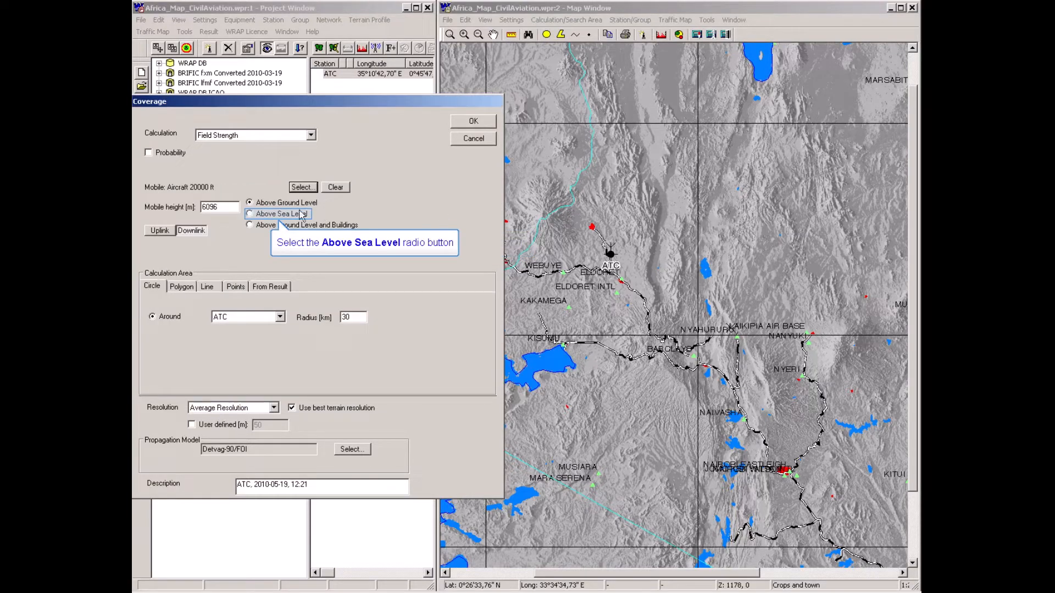
left_click(250, 214)
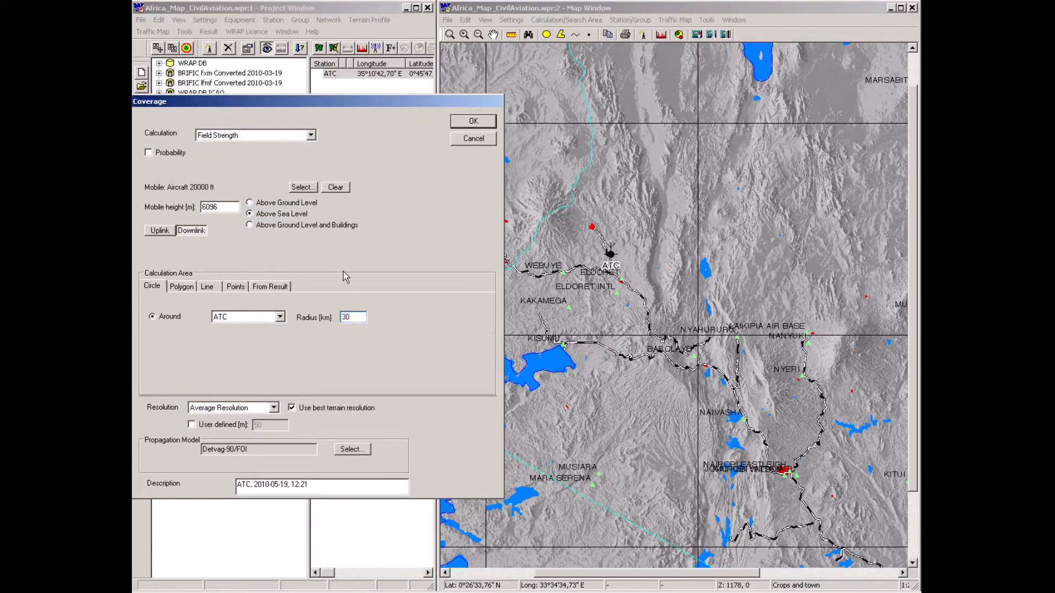
left_click(350, 319)
type("0")
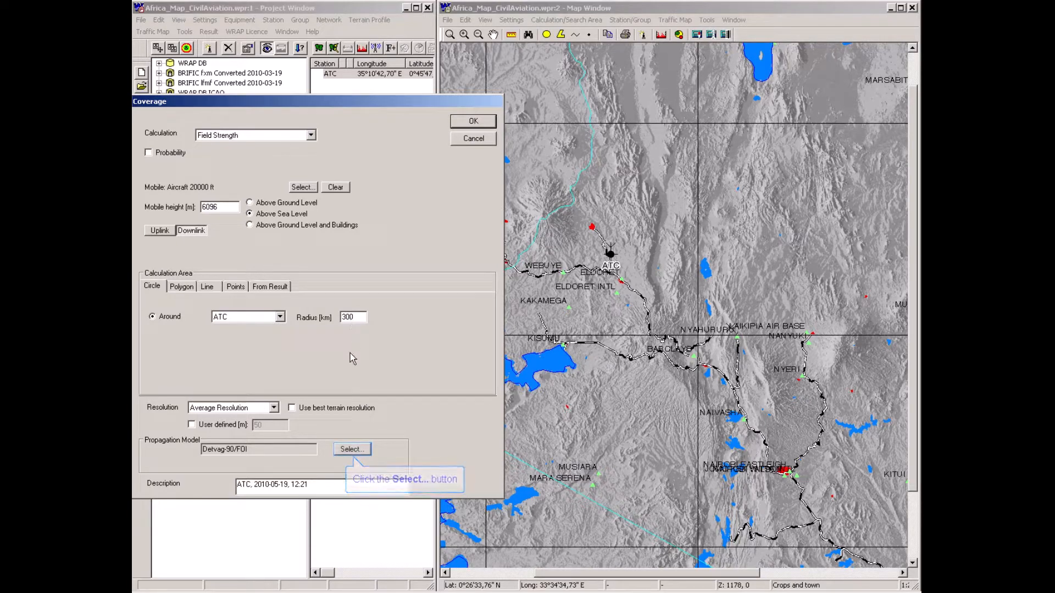
- Set the Detvag-90/FOI propagation model's accuracy to High and run the field strength coverage calculation
left_click(351, 449)
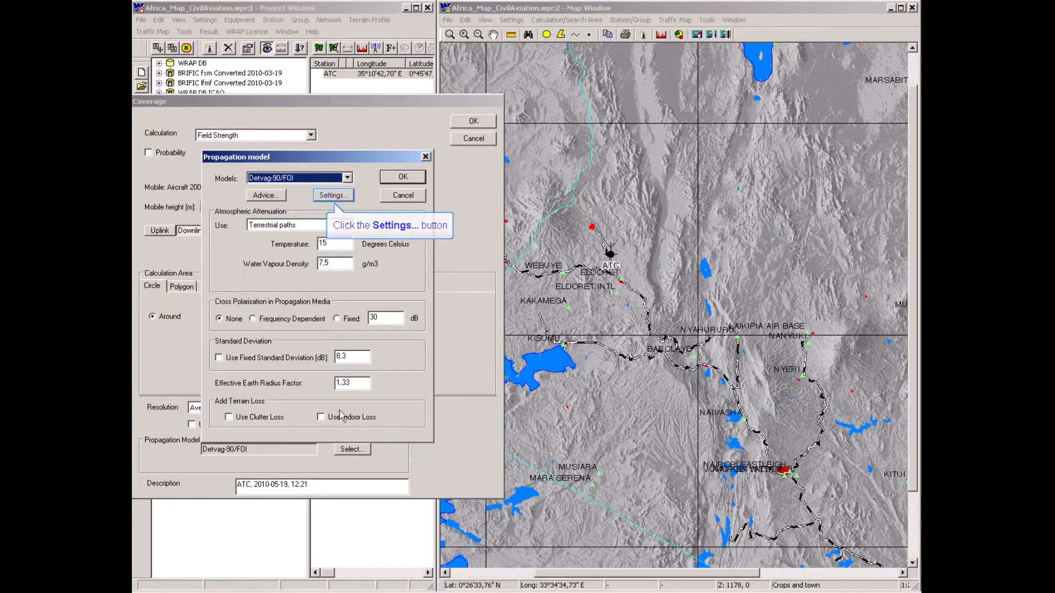
left_click(334, 196)
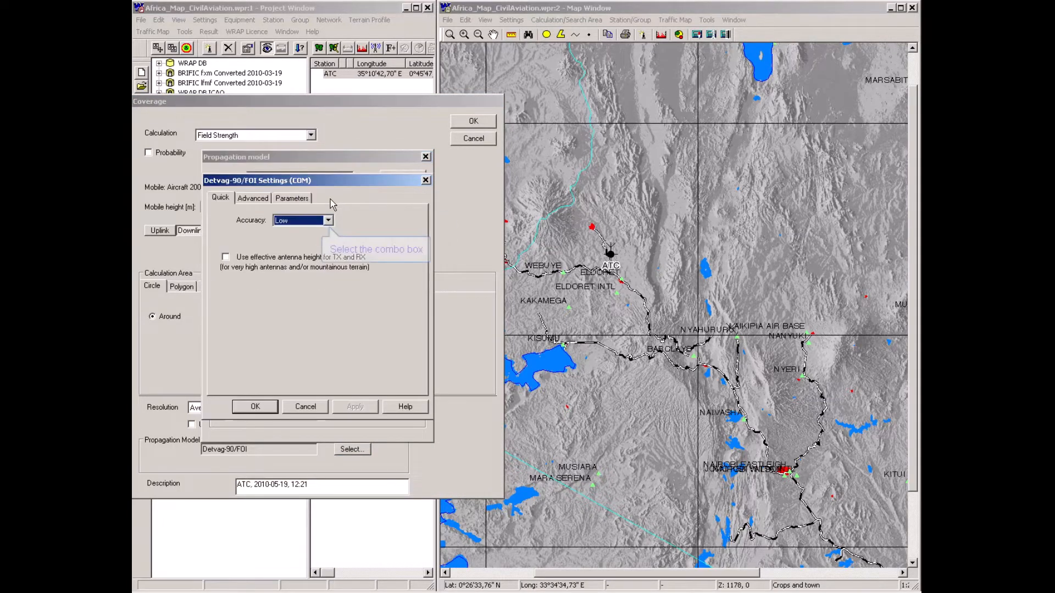
left_click(328, 220)
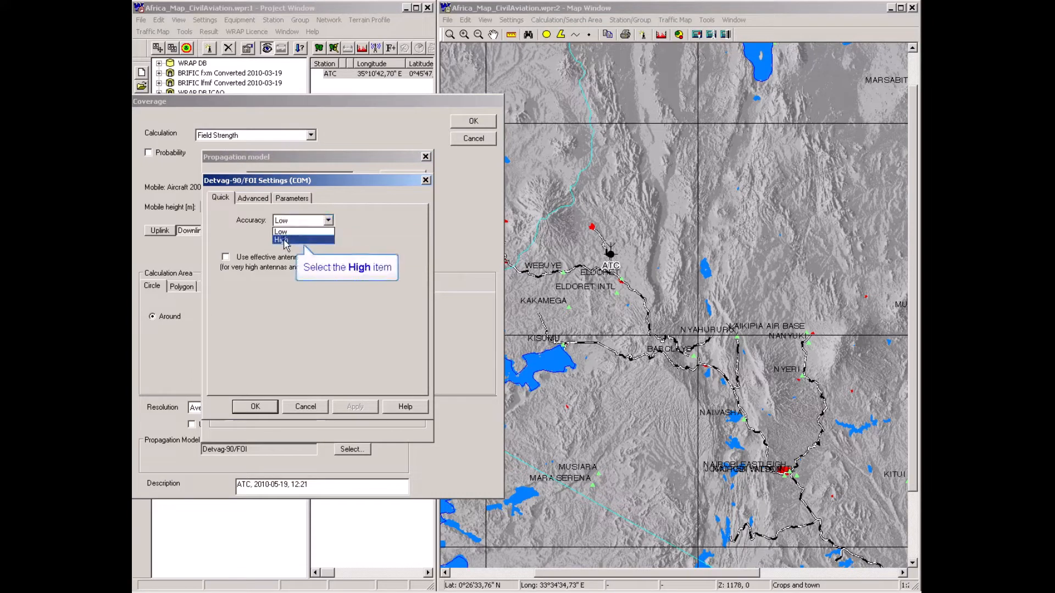
left_click(301, 236)
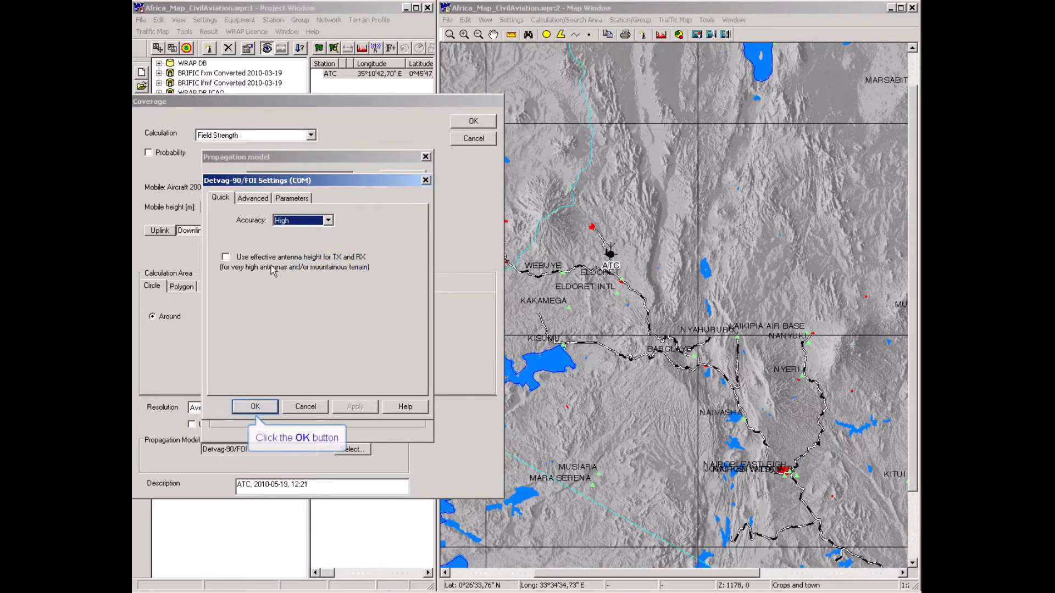
left_click(262, 408)
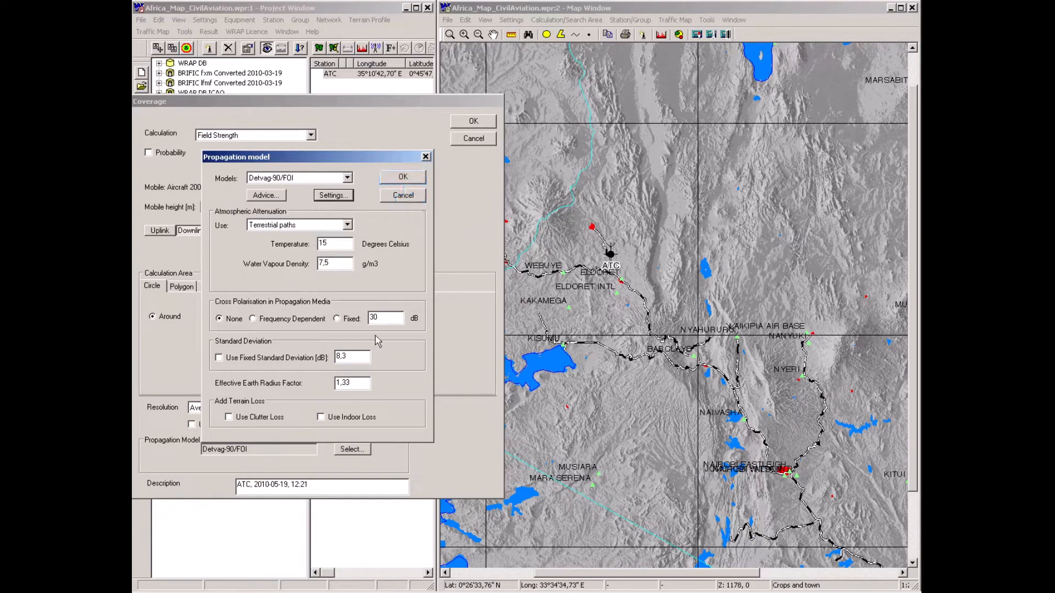
left_click(404, 176)
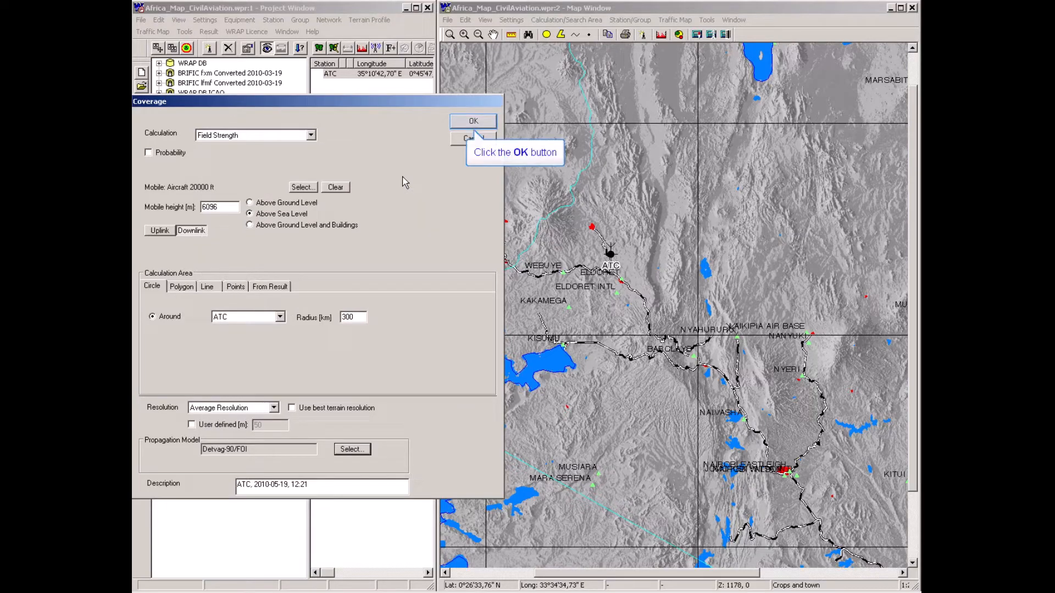
left_click(474, 123)
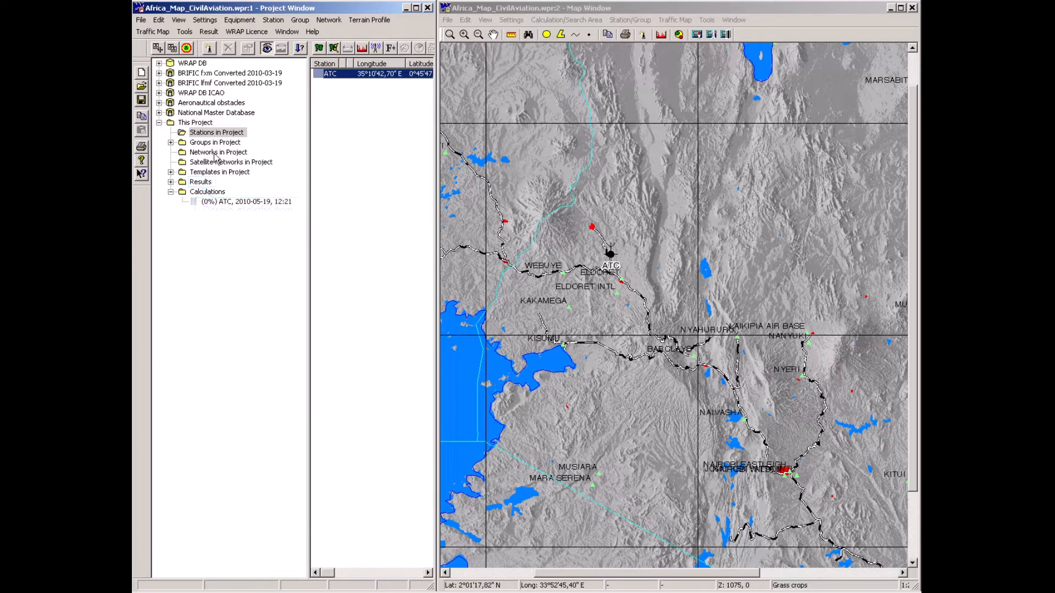
- Open the ATC coverage area result's presentation settings and set the green contour level to 45
double_click(197, 183)
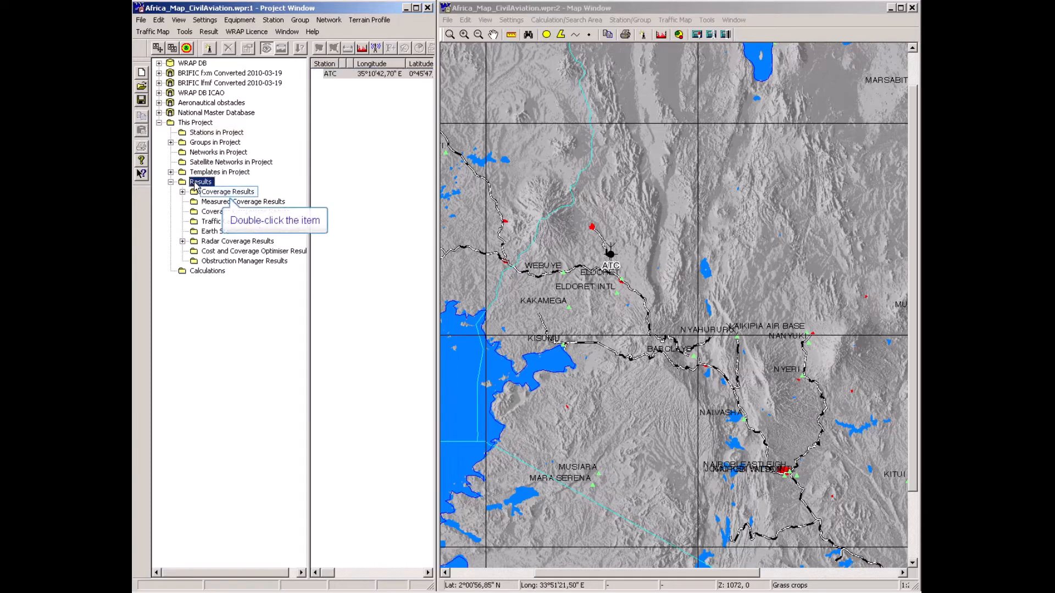
double_click(212, 193)
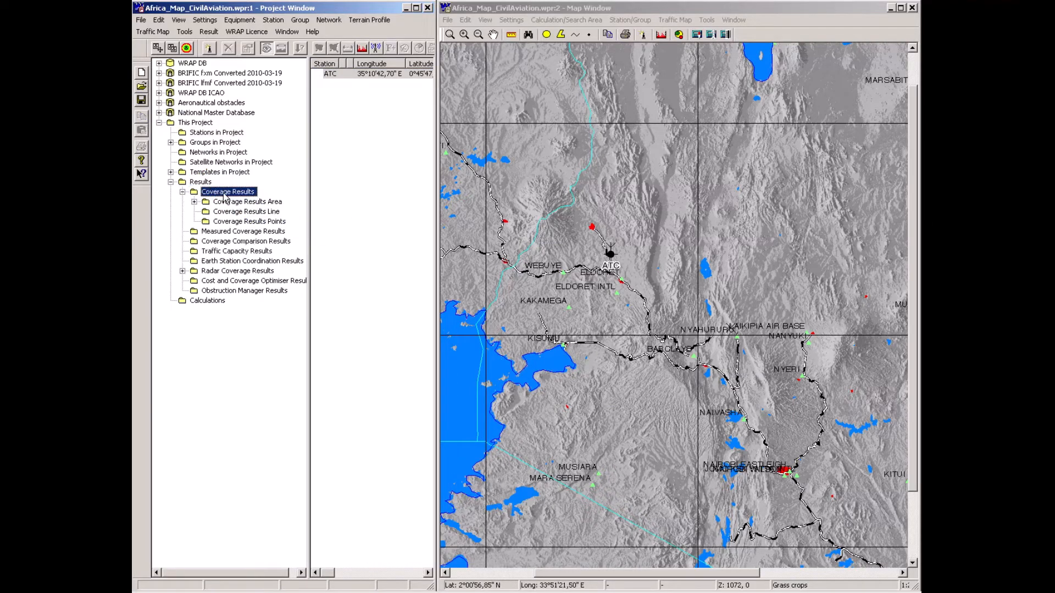
double_click(229, 203)
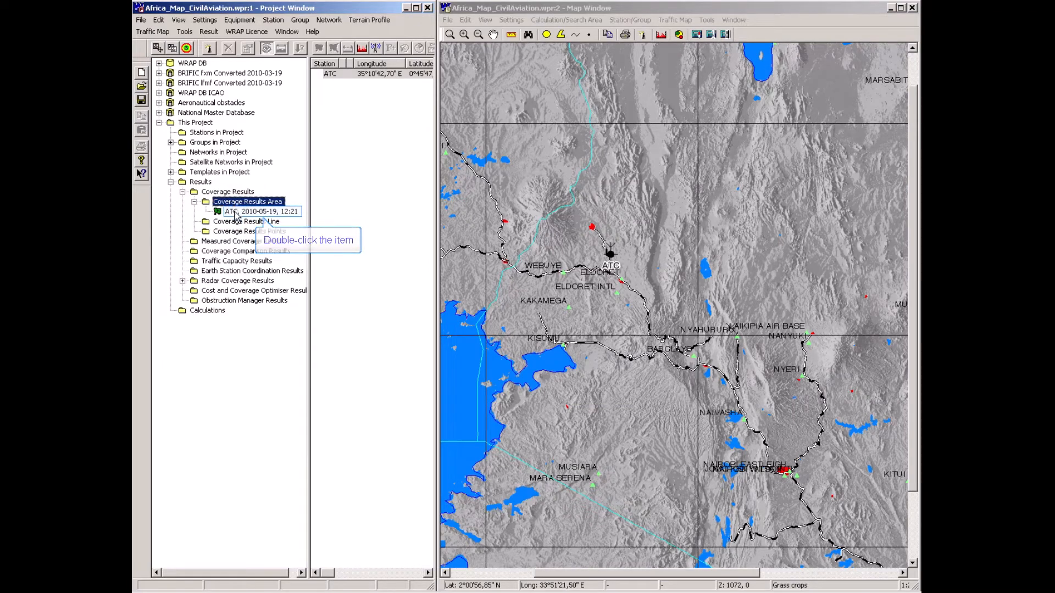
double_click(236, 212)
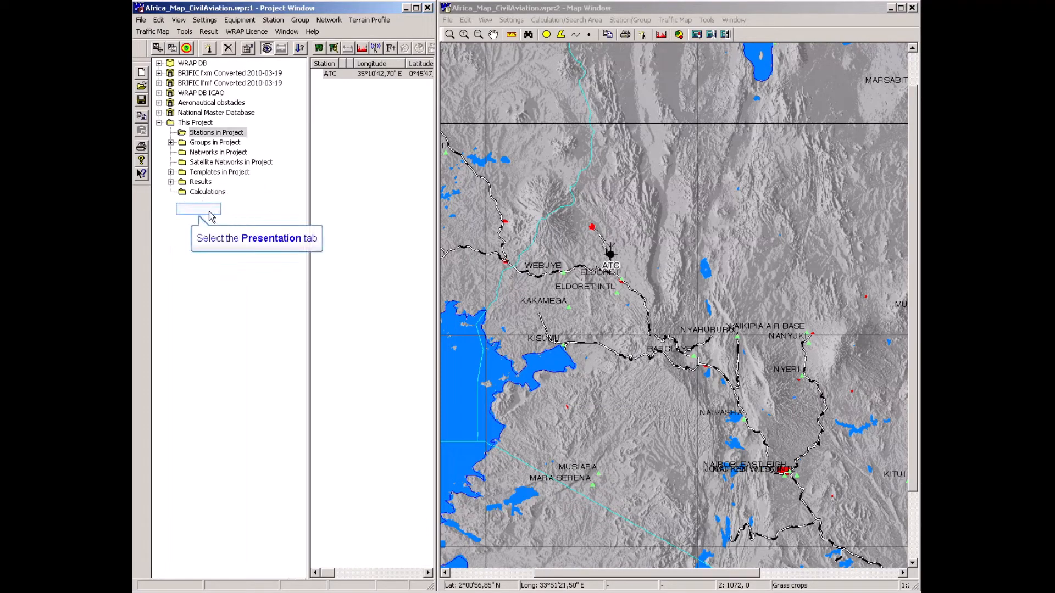
left_click(203, 210)
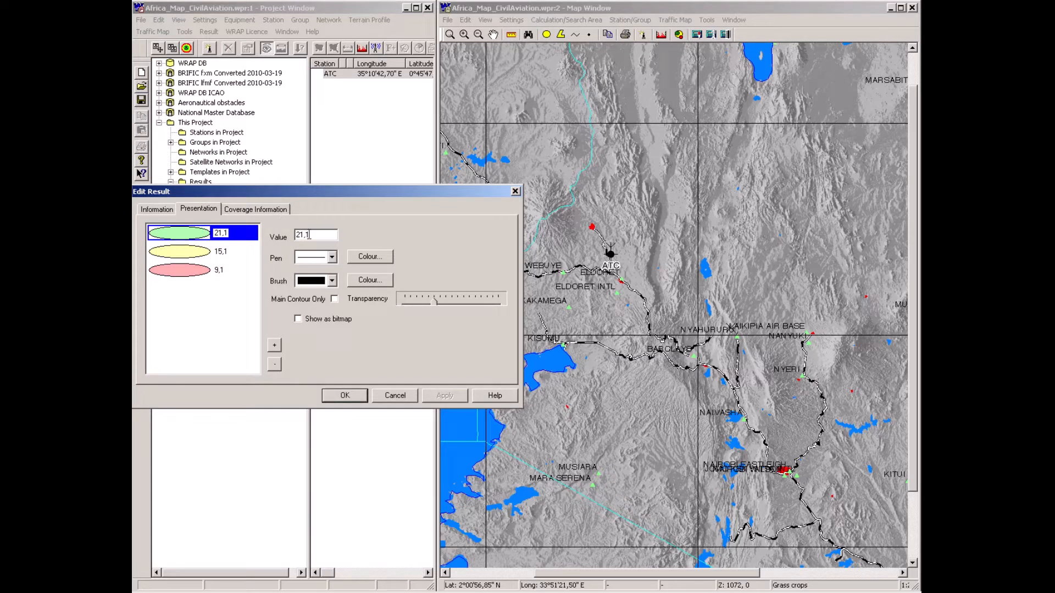
left_click_drag(309, 235, 280, 240)
type("45")
- Remove the yellow and red contour levels from the ATC result's presentation and apply the settings
left_click(184, 256)
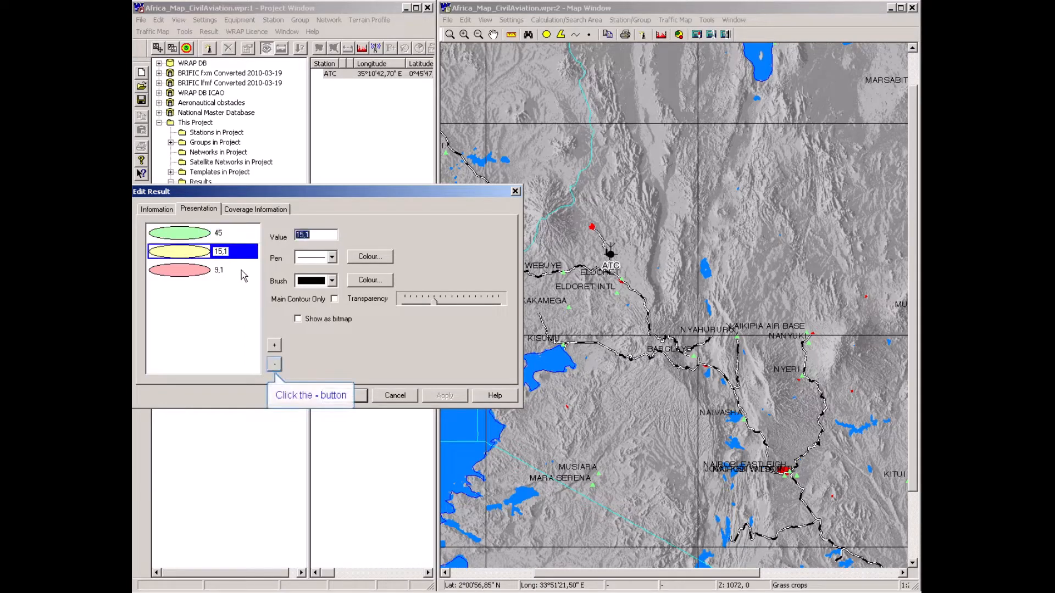
left_click(275, 365)
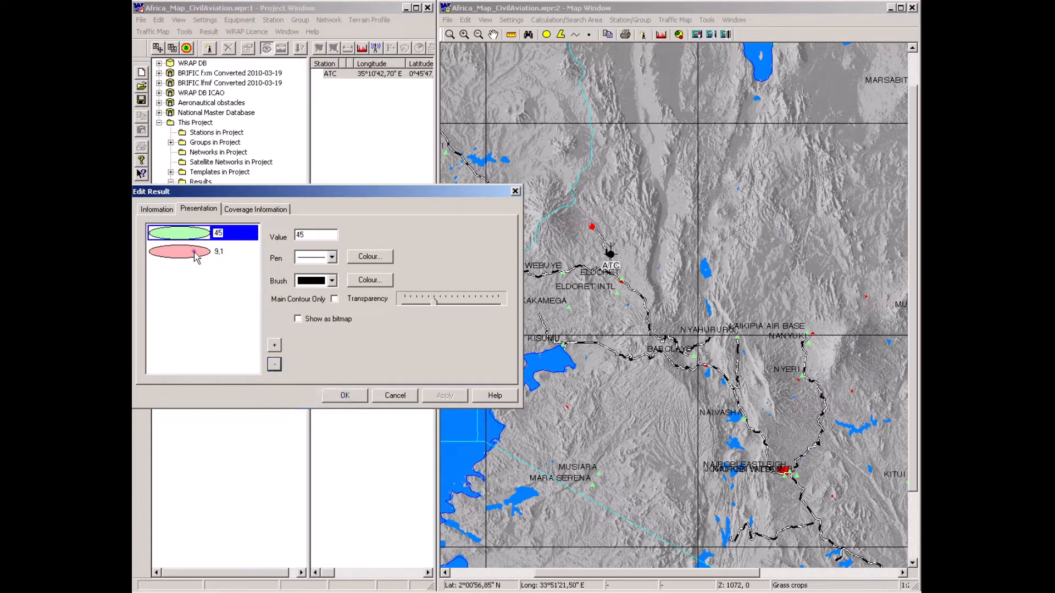
left_click(196, 254)
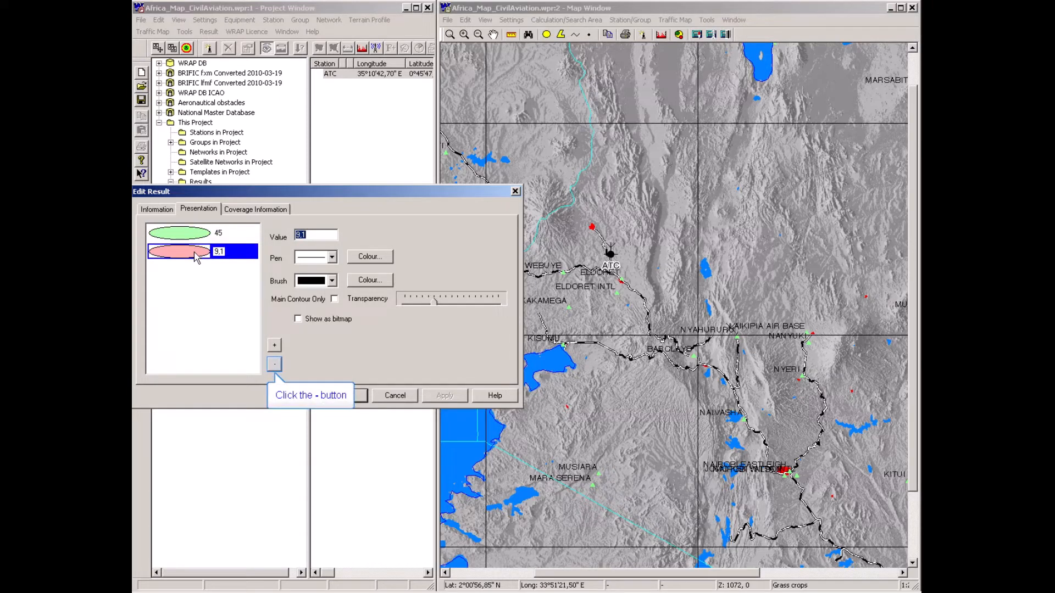
left_click(274, 364)
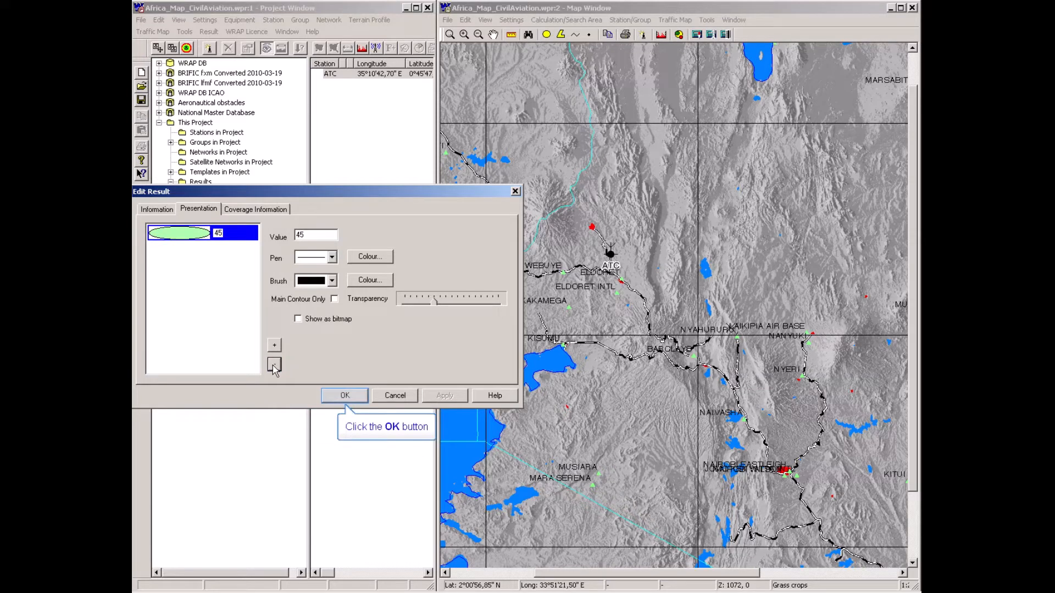
left_click(345, 395)
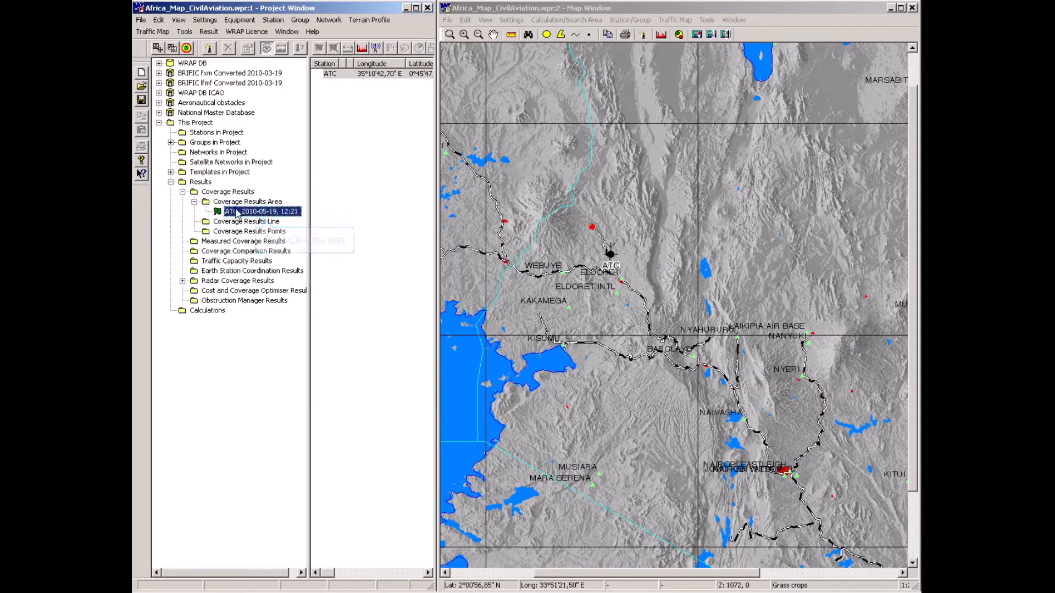
- Show the ATC coverage area result on the map and bring its whole east-west extent into view
right_click(237, 213)
left_click(256, 252)
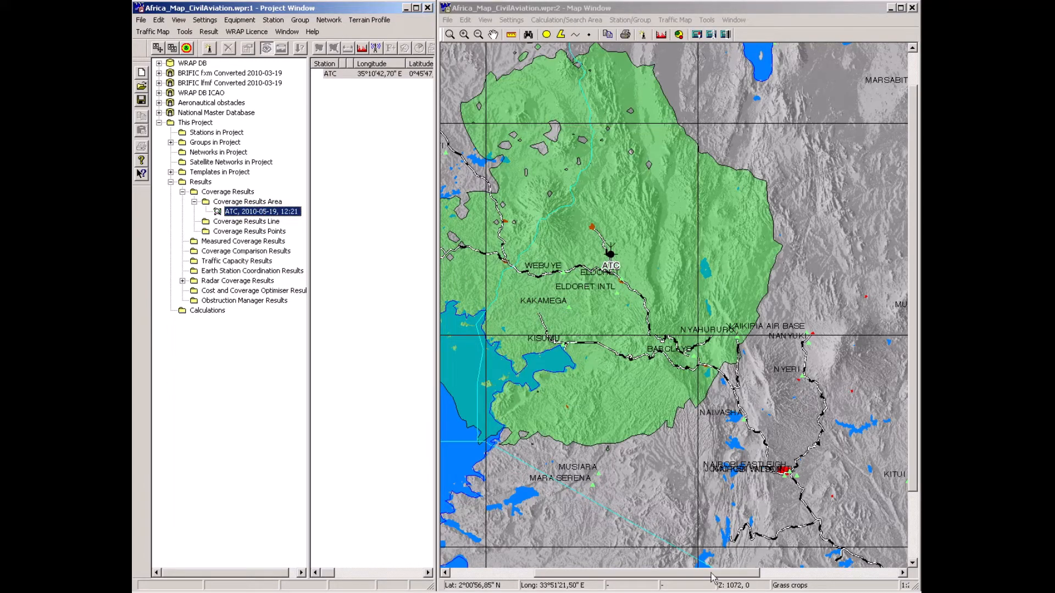
left_click_drag(711, 577, 676, 582)
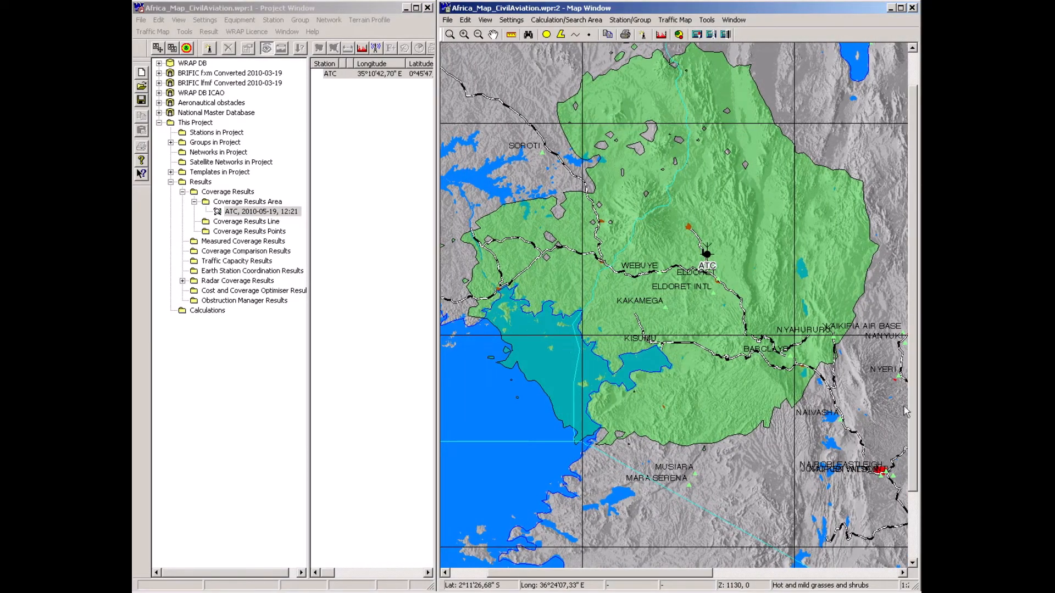
- Draw a circular search area on the map covering most of the ATC coverage
left_click_drag(911, 334, 910, 317)
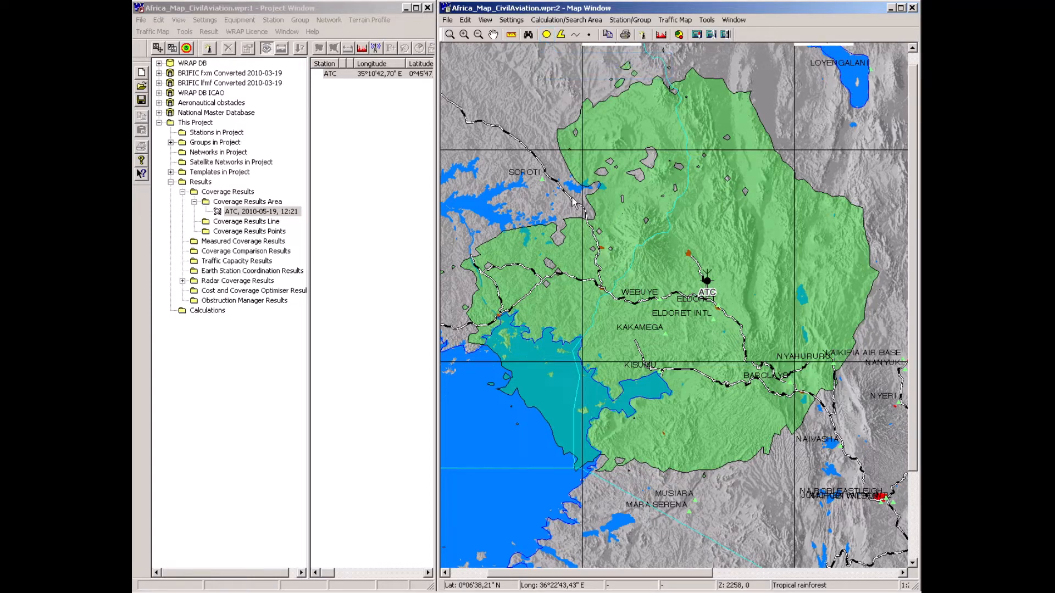
left_click(546, 34)
left_click_drag(662, 278, 825, 281)
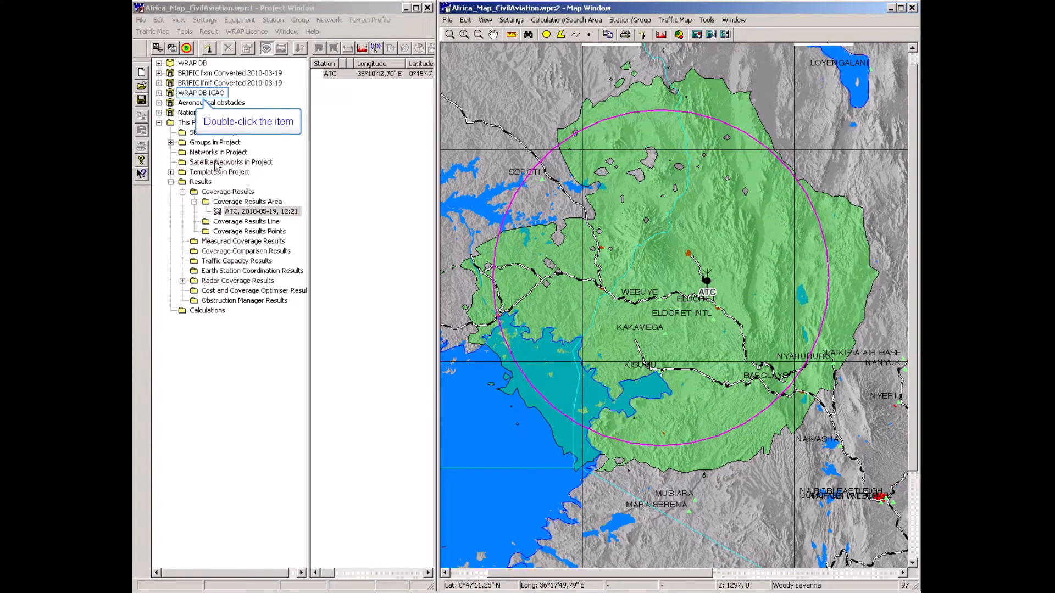
- Run the Circle Search on the WRAP DB ICAO stations and add KEN:ELDORET:EM:28434 to the project stations
double_click(187, 94)
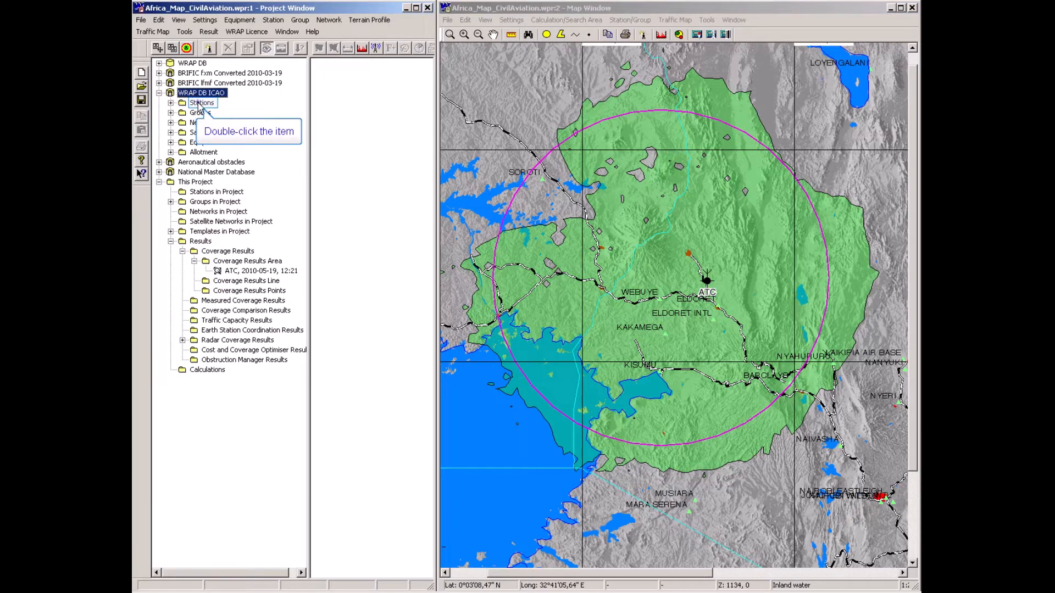
double_click(201, 103)
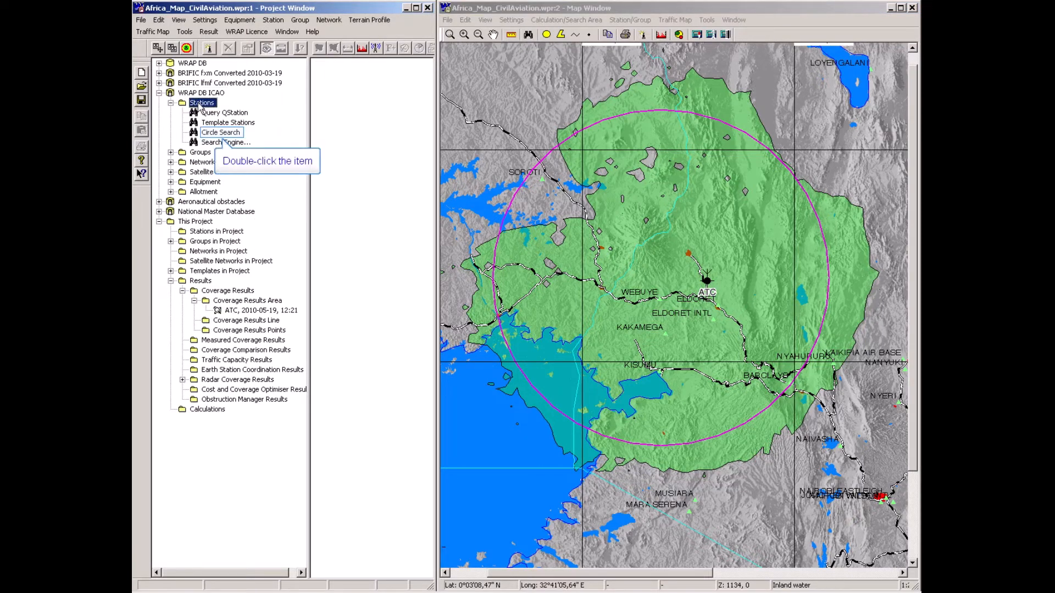
double_click(208, 133)
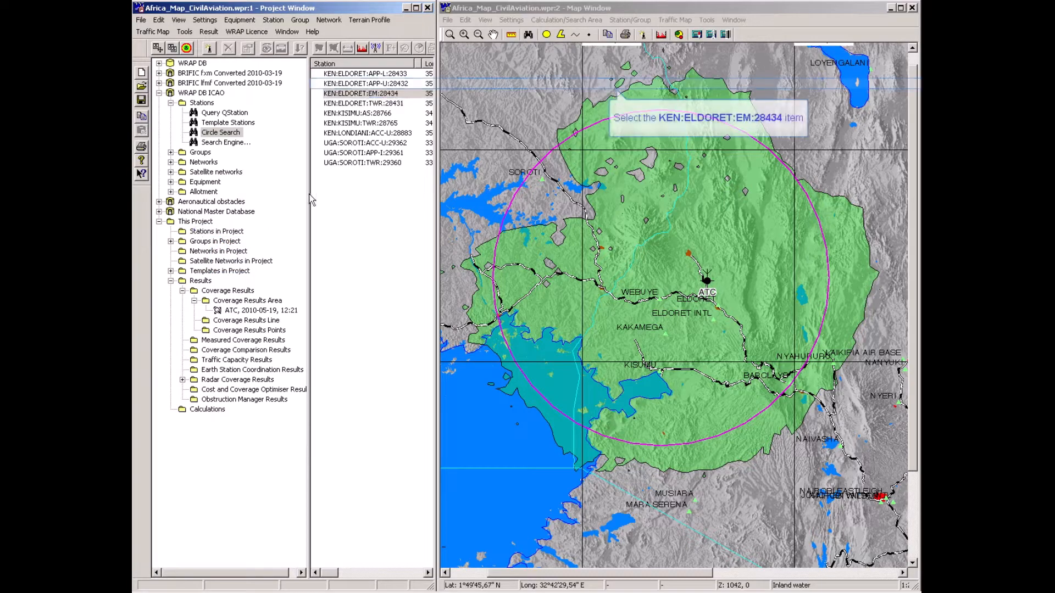
left_click(350, 83)
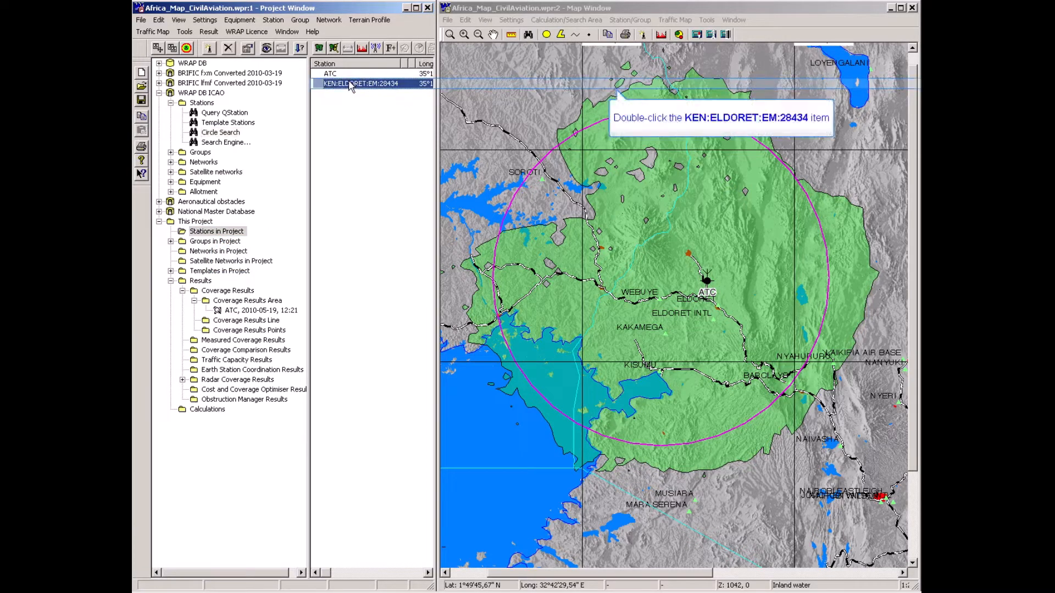
- Review the frequency data of the KEN:ELDORET:EM:28434 station and close its properties
double_click(349, 83)
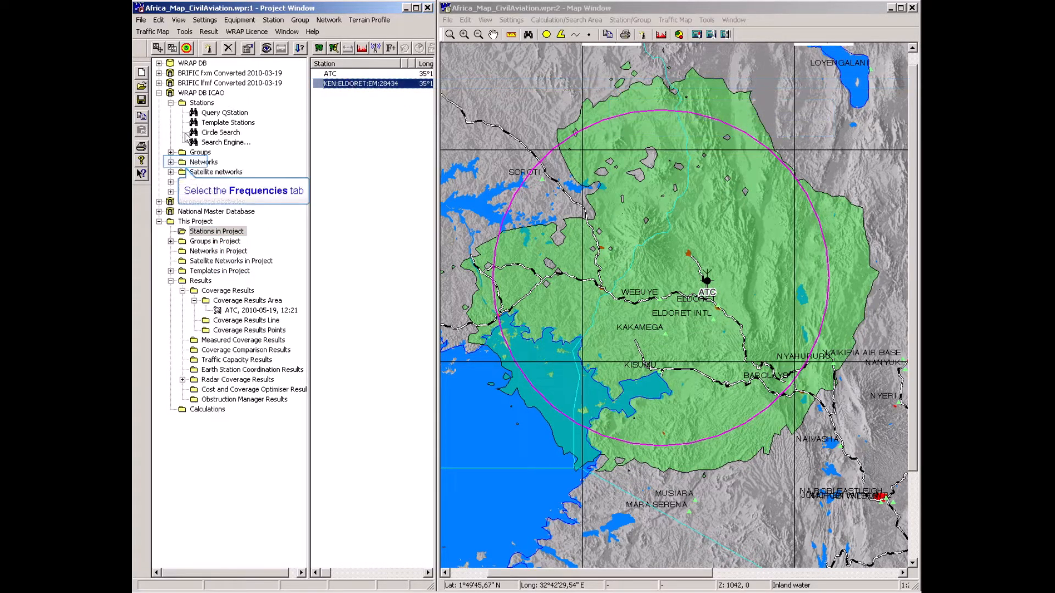
left_click(181, 167)
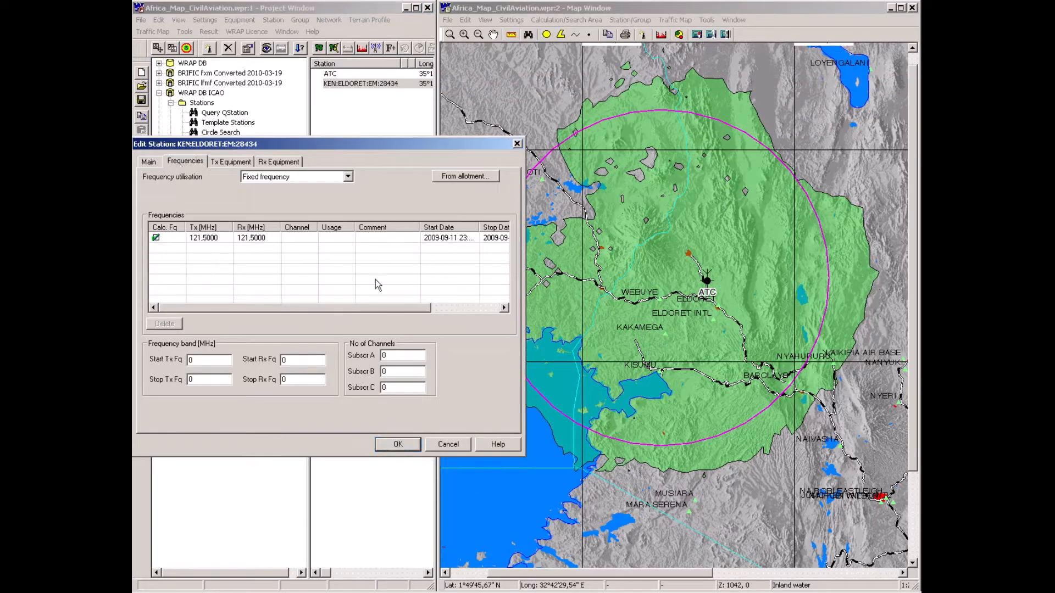
left_click(404, 444)
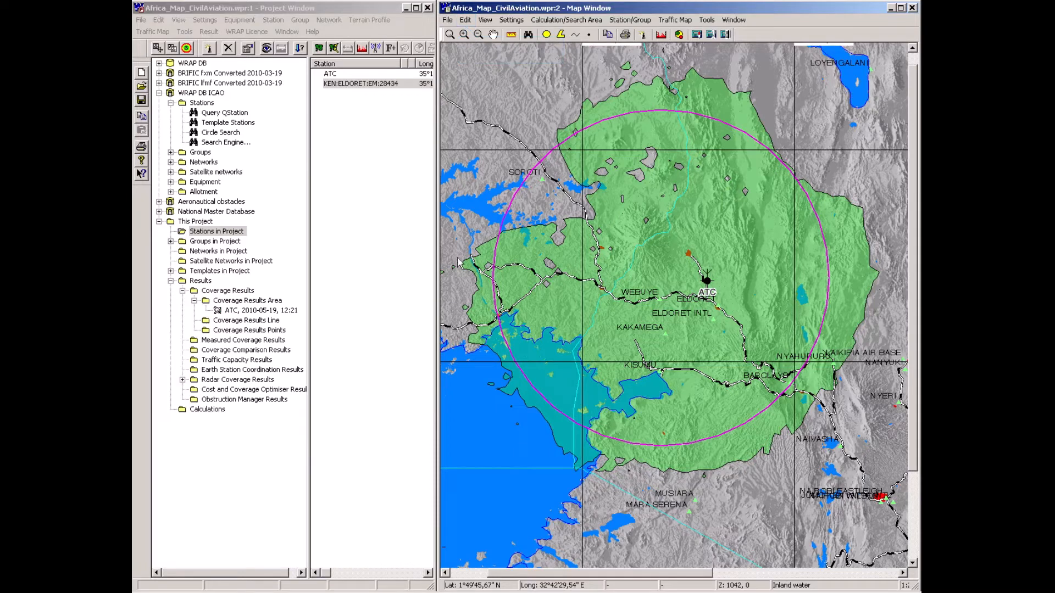
- Remove the circular search area from the map
left_click(465, 21)
mouse_move(521, 44)
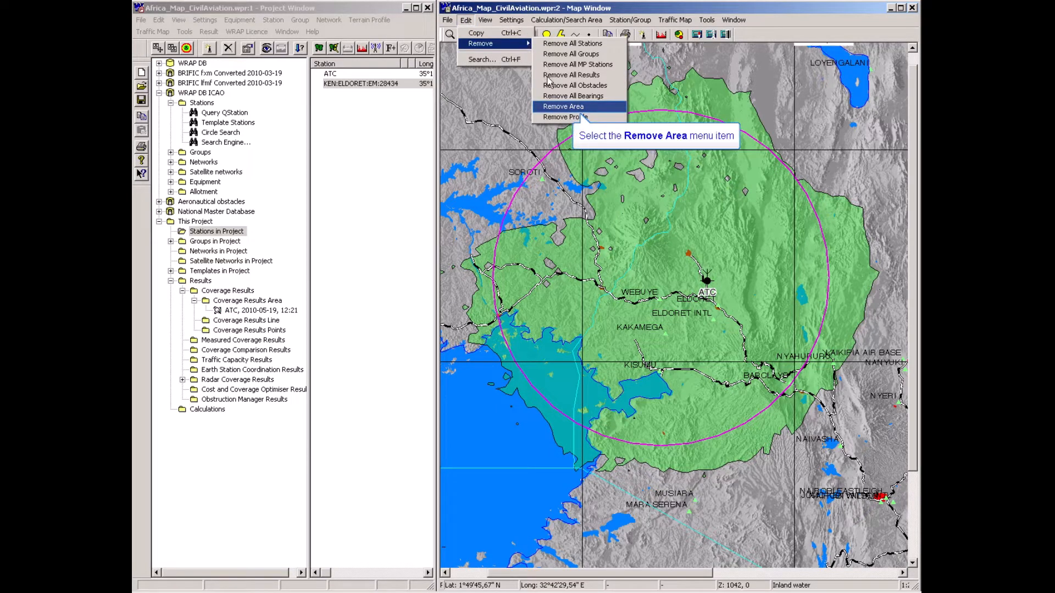
left_click(552, 106)
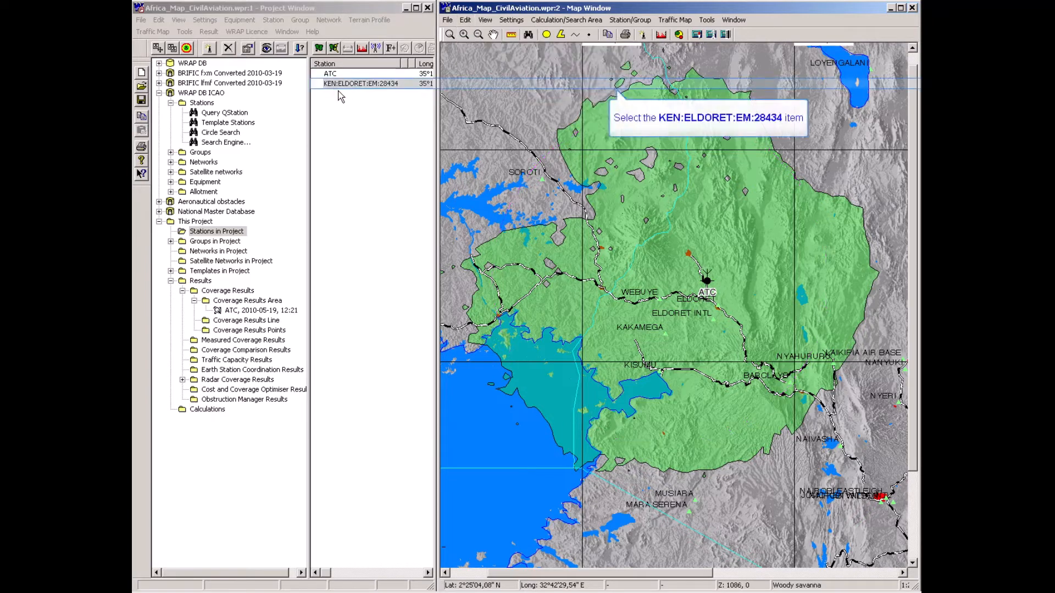
- Run a field strength coverage calculation for the KEN:ELDORET:EM:28434 station with the preset 20000 ft aircraft settings
left_click(336, 84)
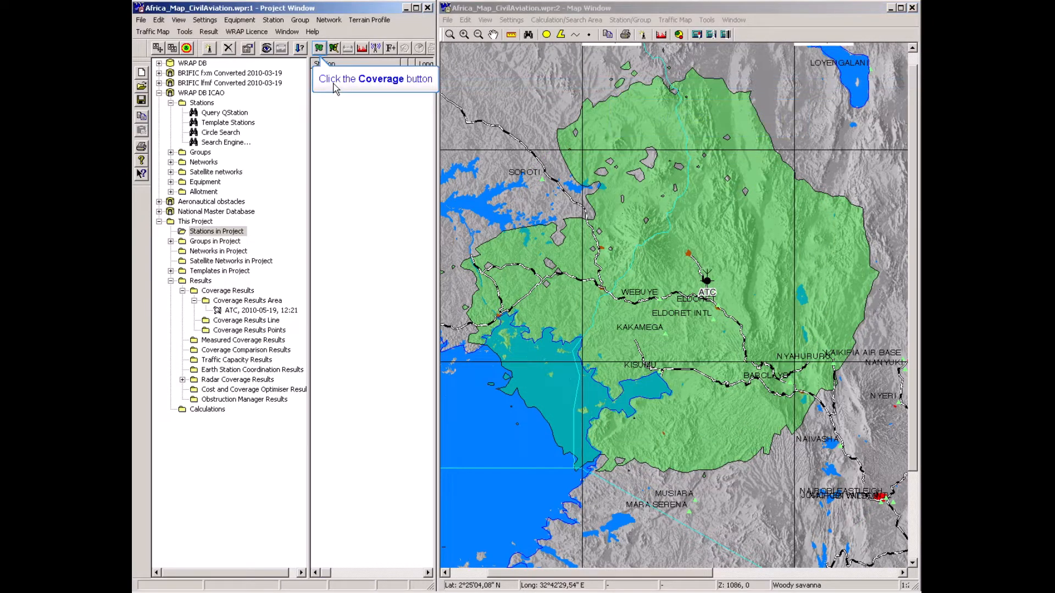
left_click(319, 49)
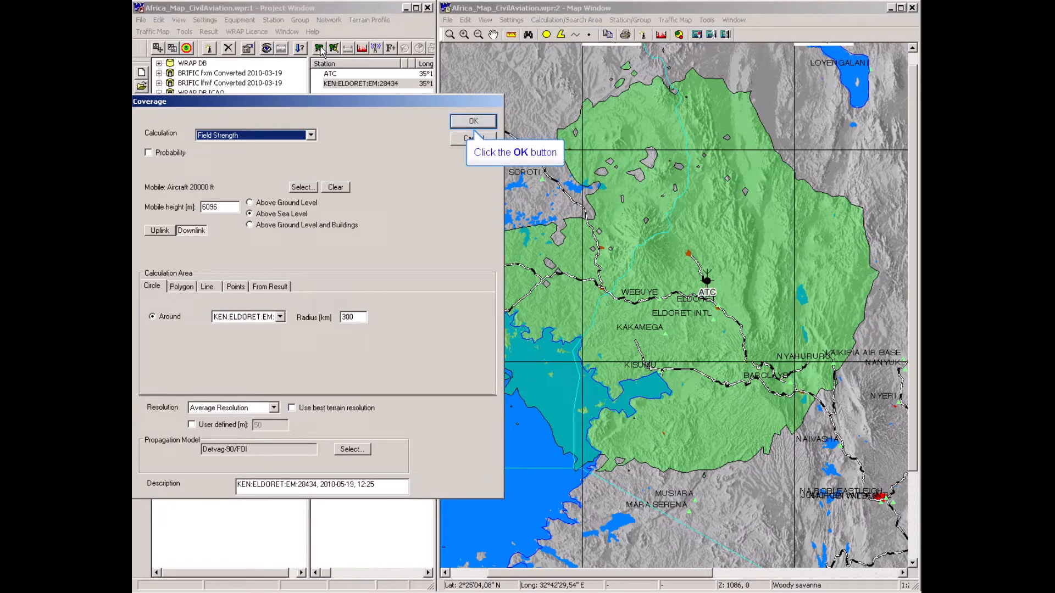
left_click(479, 123)
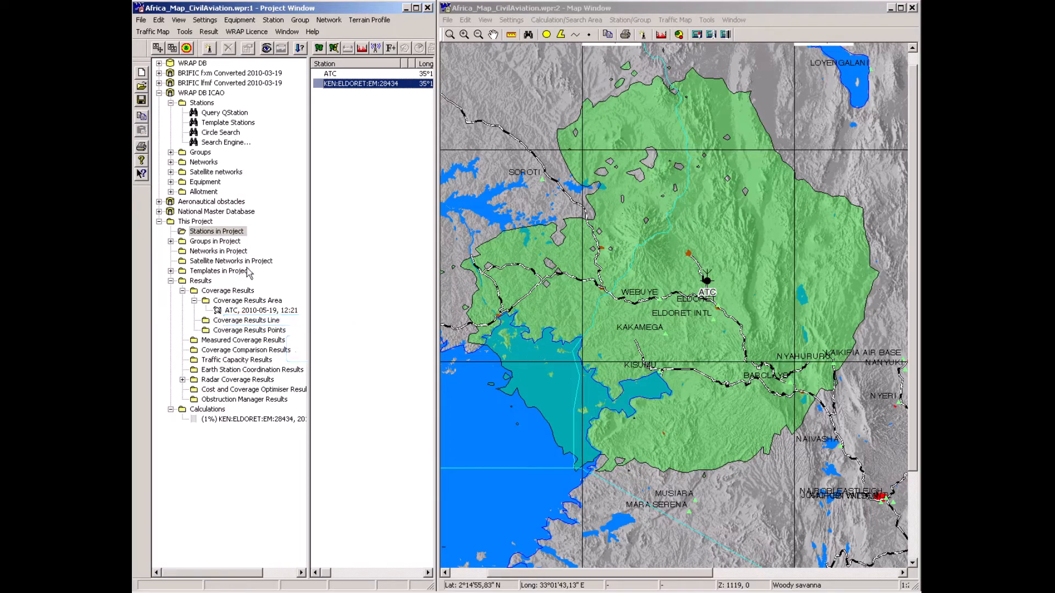
- Show the KEN:ELDORET:EM:28434 coverage area result on the map and hide the ATC coverage result
right_click(243, 322)
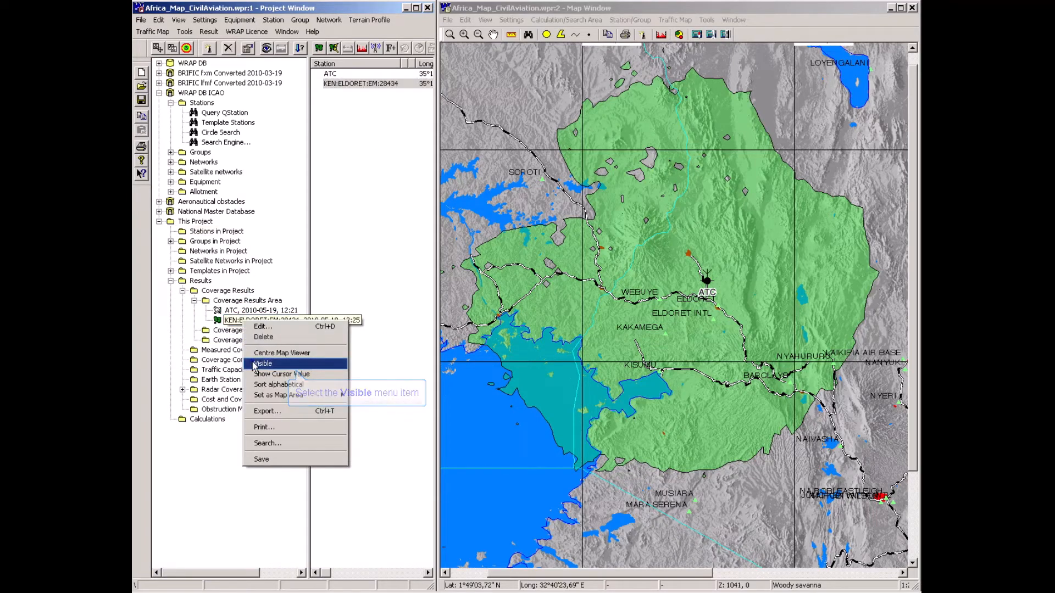
left_click(258, 364)
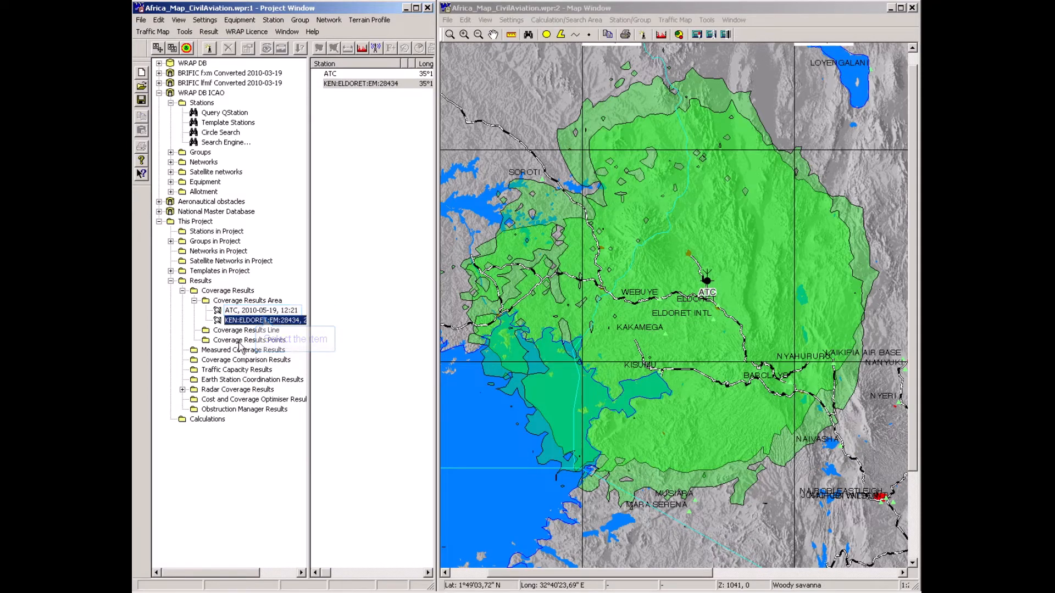
left_click(239, 311)
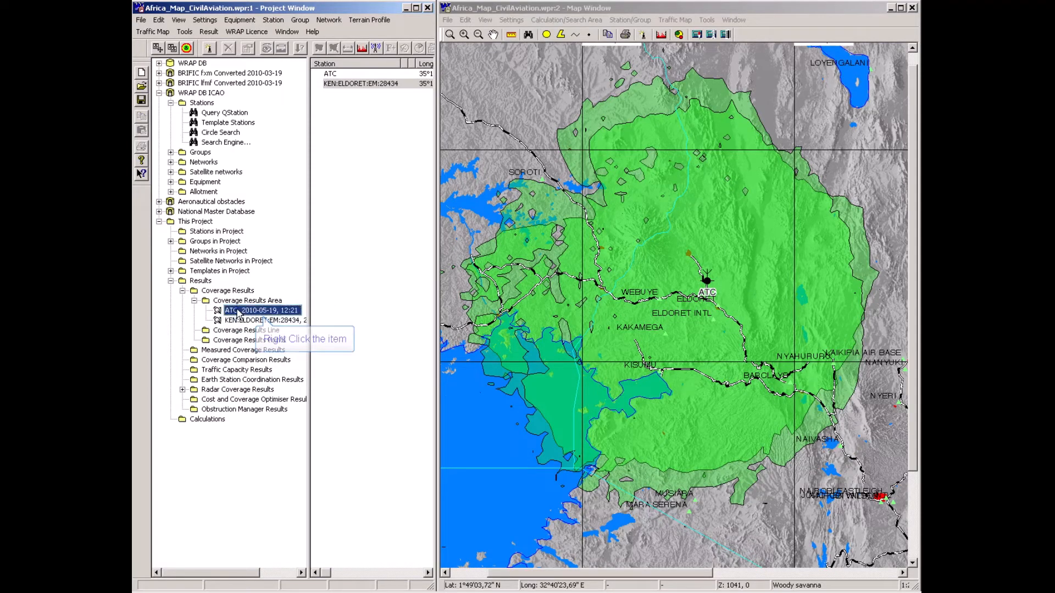
right_click(238, 312)
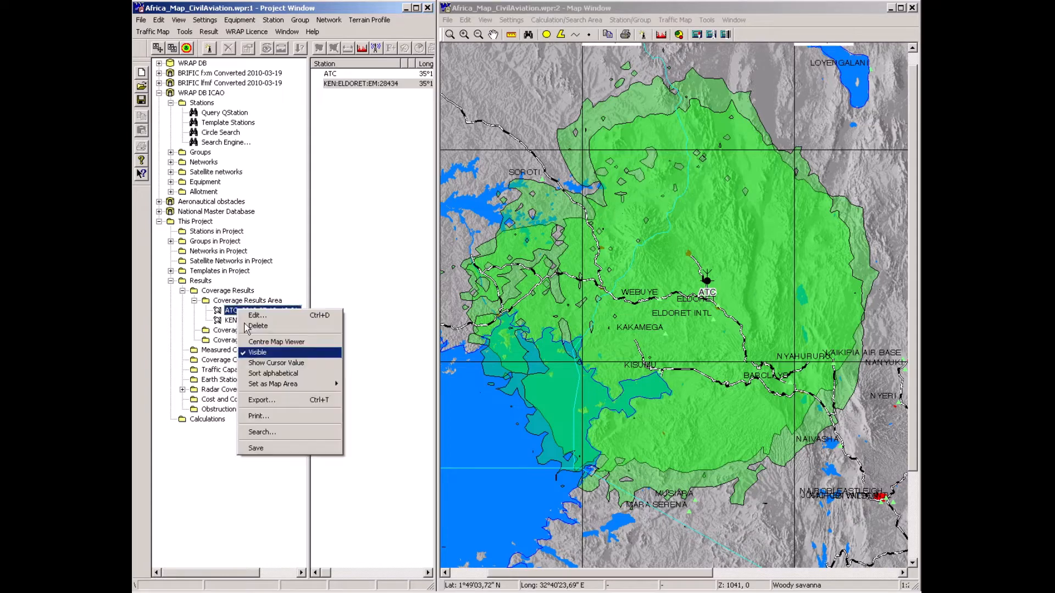
left_click(247, 354)
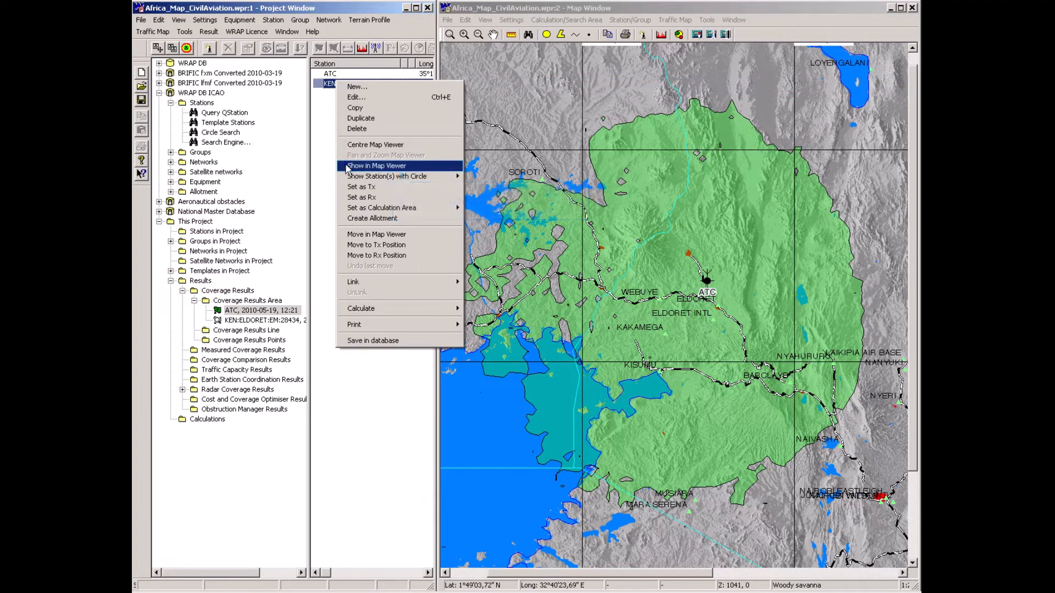
- Display the KEN:ELDORET:EM:28434 station on the map and hide its coverage area result
left_click(346, 166)
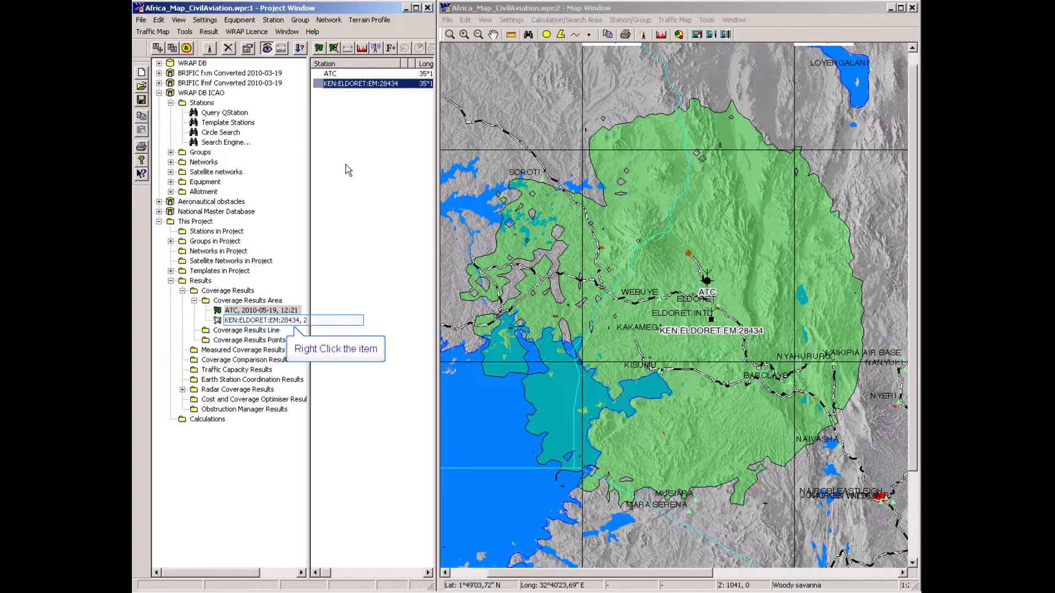
right_click(236, 322)
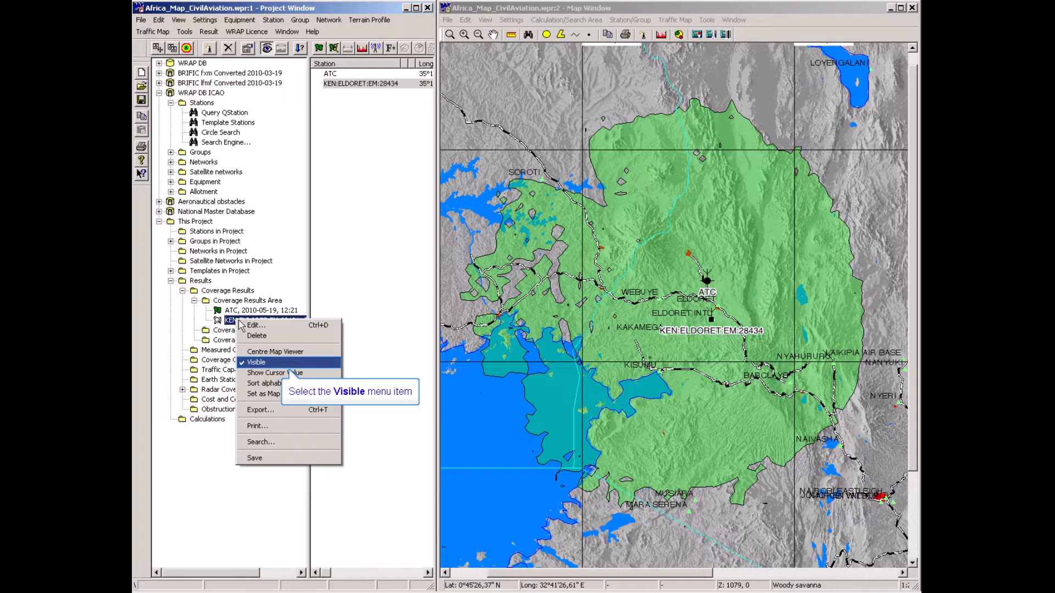
left_click(247, 364)
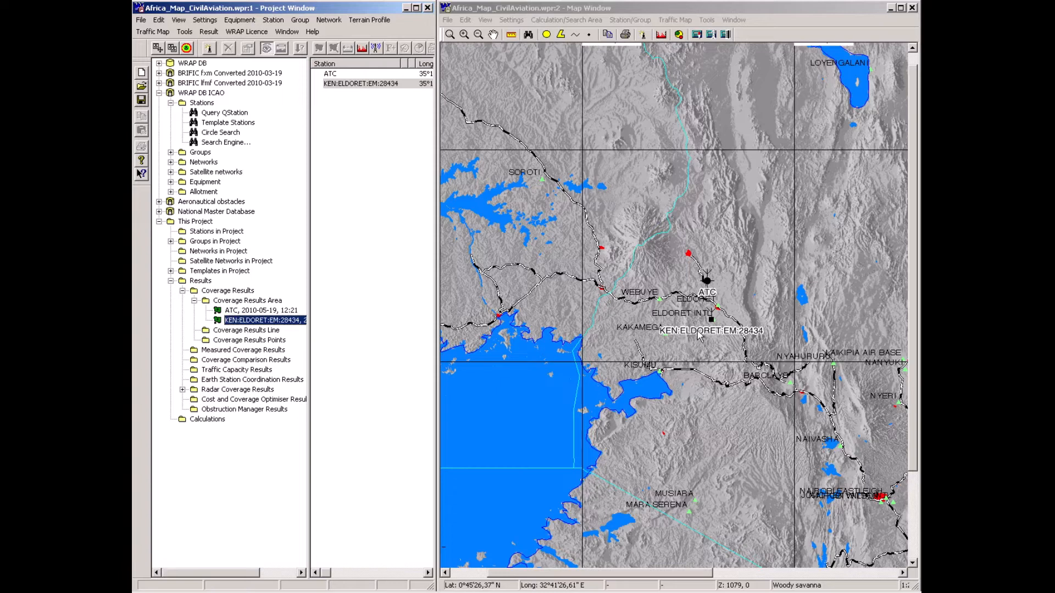
- Set the KEN:ELDORET:EM:28434 station as Tx and create a station named PSR there from the PSR S-band template in WRAP DB
right_click(711, 321)
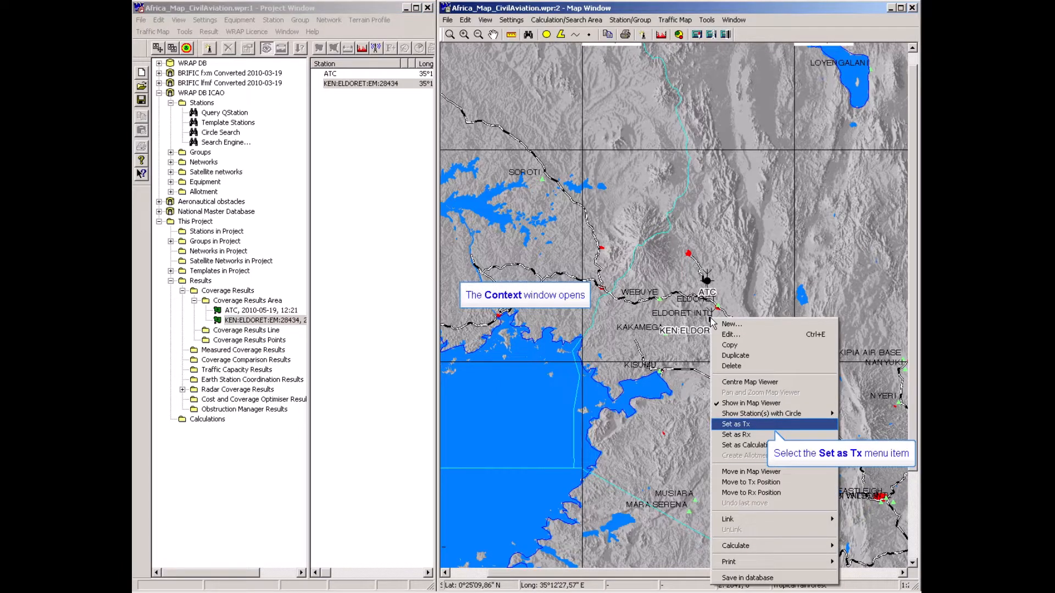
left_click(737, 424)
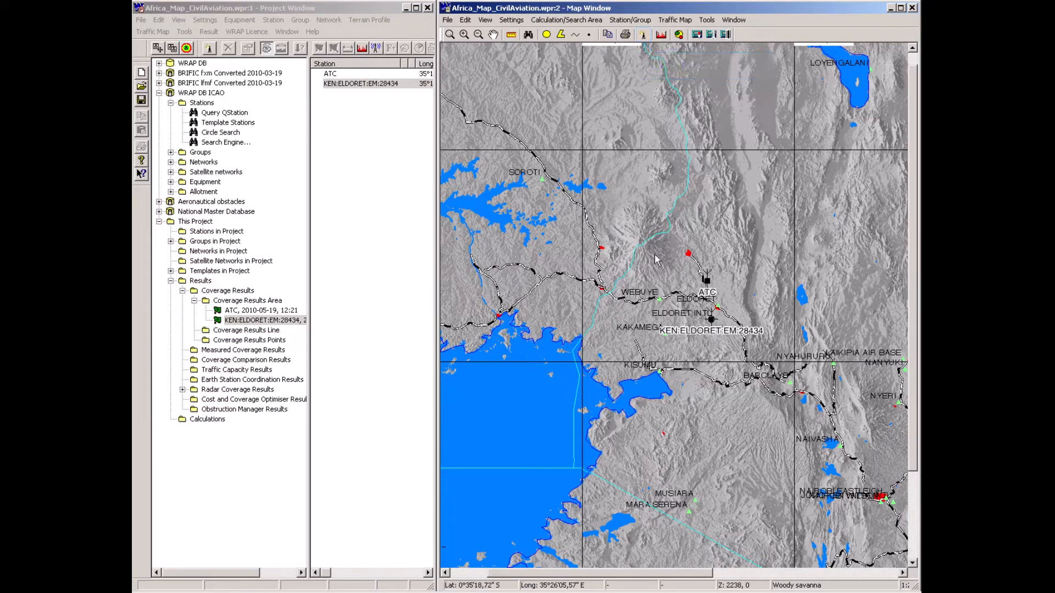
left_click(643, 35)
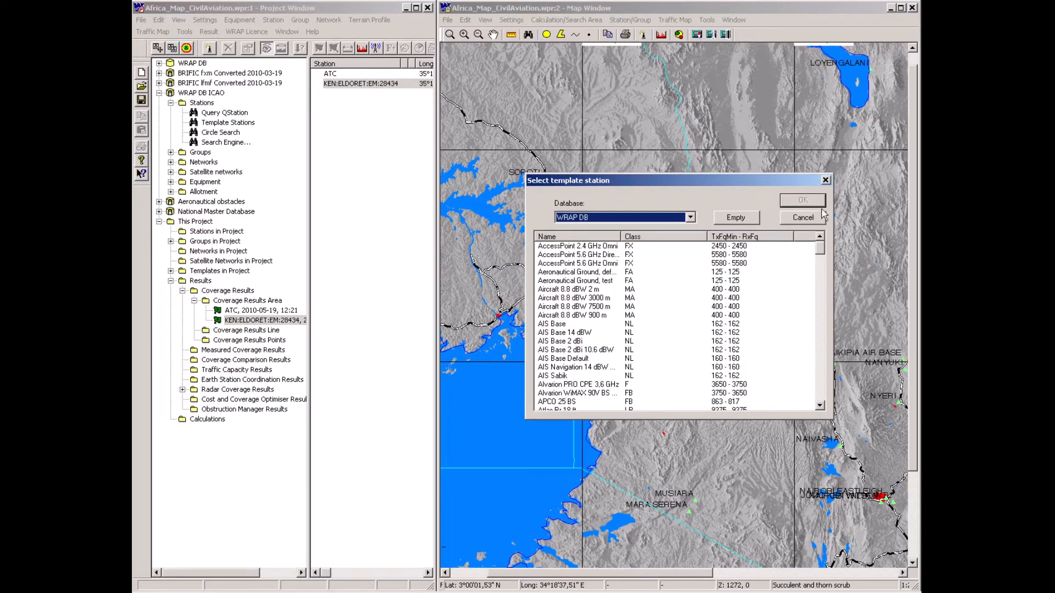
left_click_drag(820, 249, 818, 317)
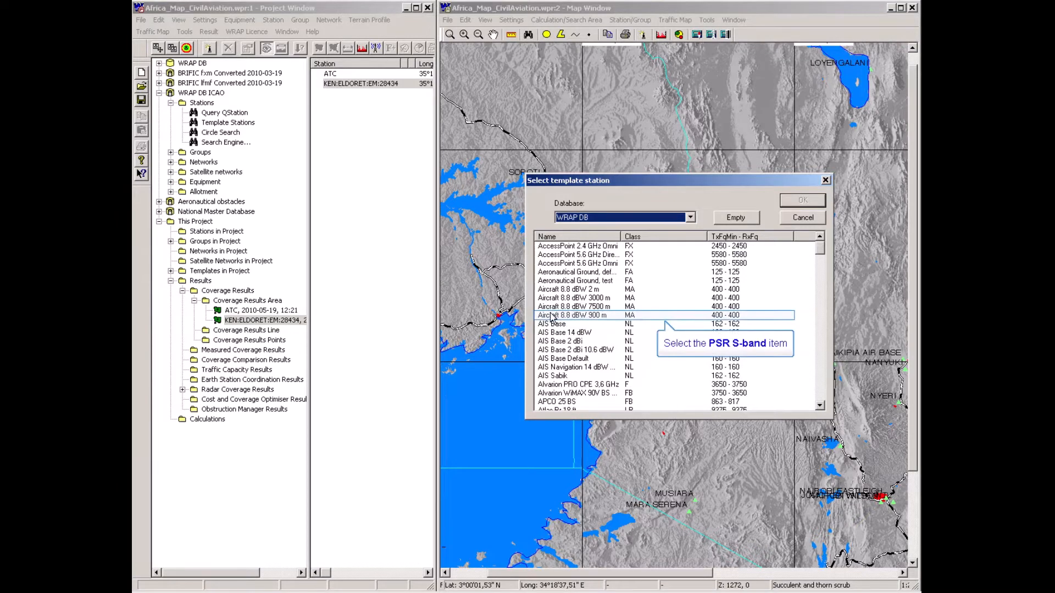
left_click(549, 314)
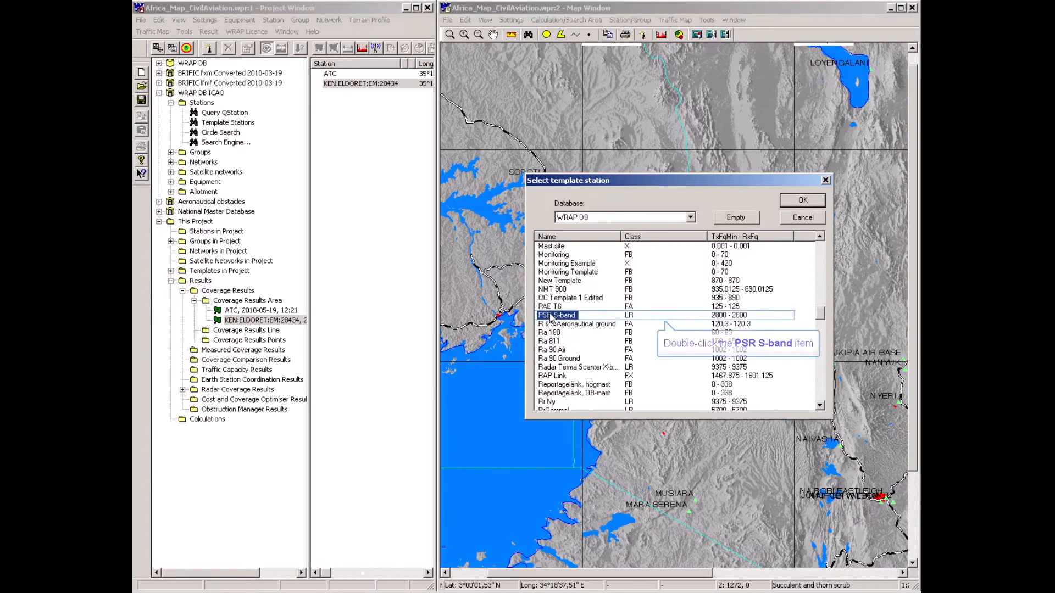
double_click(549, 313)
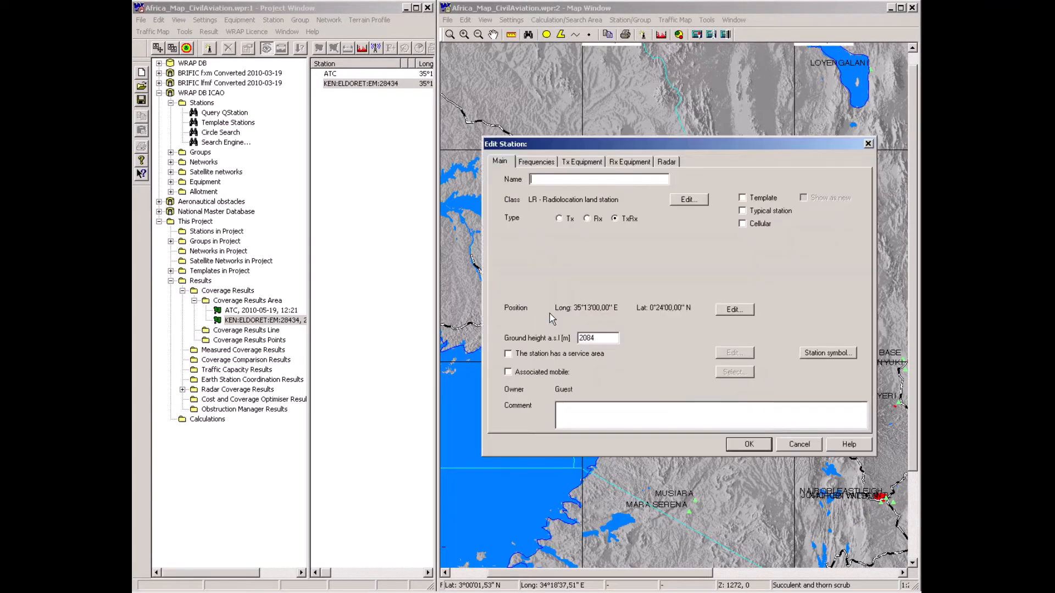
type("PSR")
key("Return")
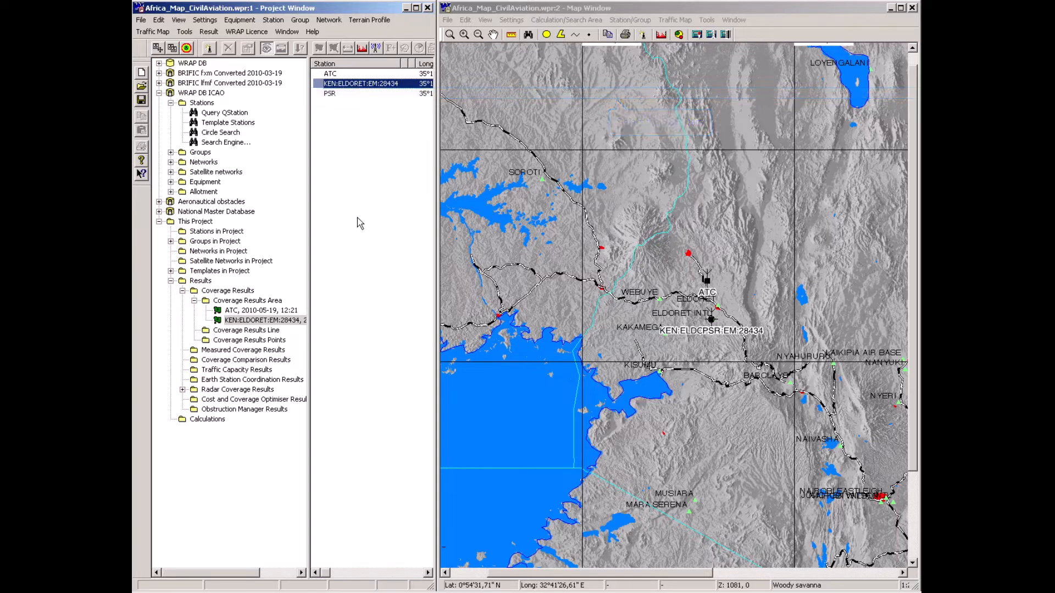
- Start a transmission loss radar coverage calculation for the PSR station with a target height of 3048 m
left_click(333, 94)
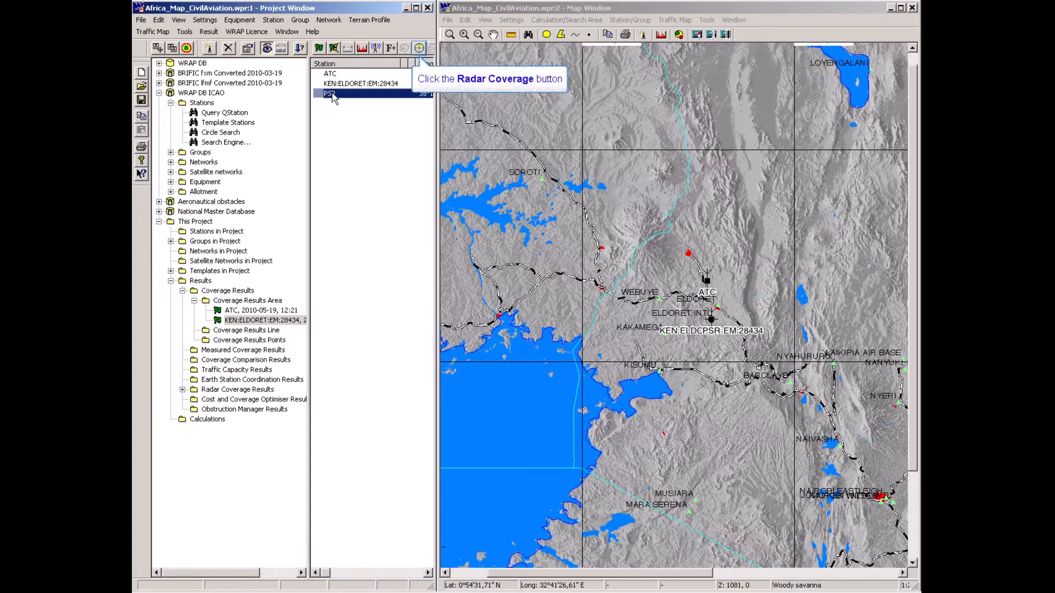
left_click(418, 49)
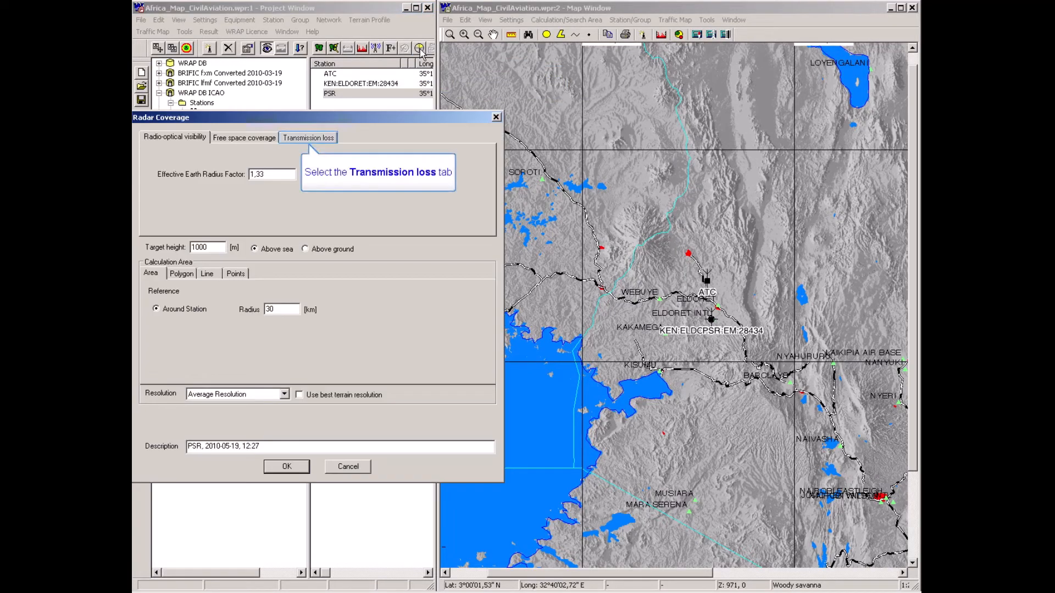
left_click(325, 137)
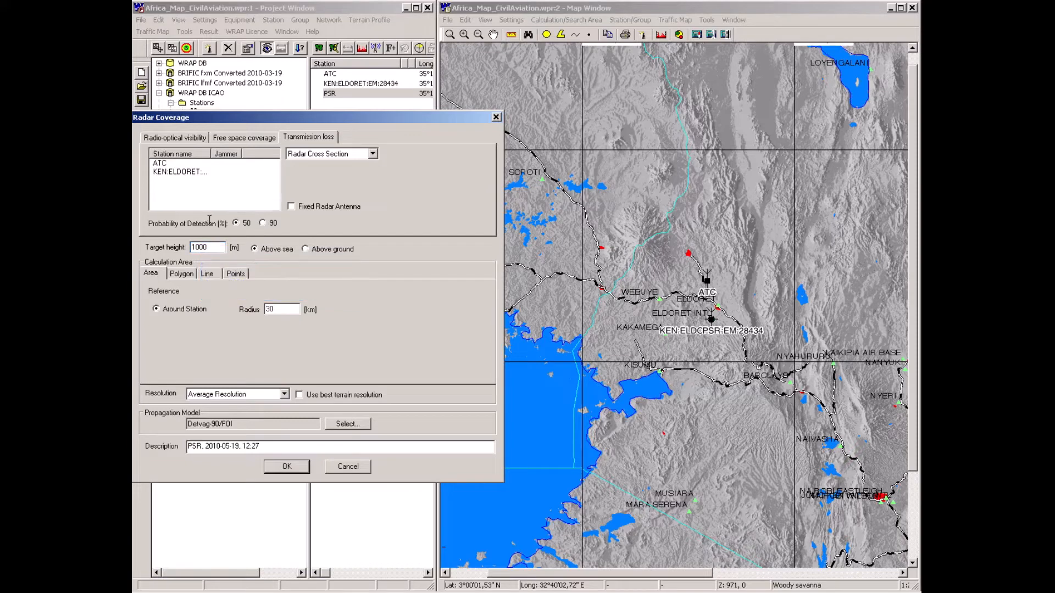
left_click(198, 248)
double_click(198, 249)
type("3048")
- Set the calculation radius to 200 km and the resolution to Very High Resolution, and run the PSR radar coverage calculation
double_click(268, 309)
type("200")
left_click(284, 394)
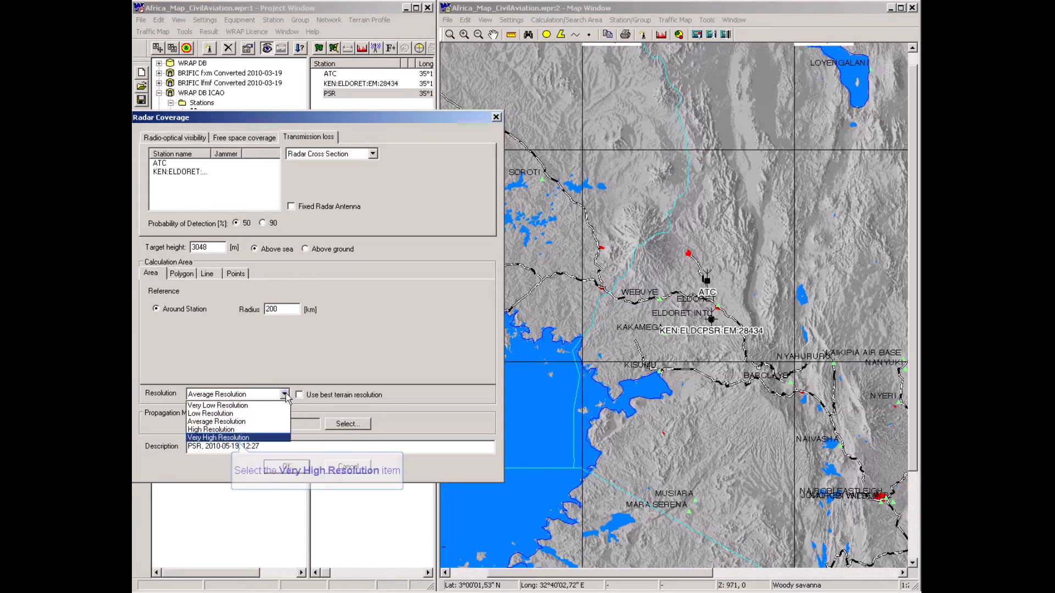
left_click(247, 437)
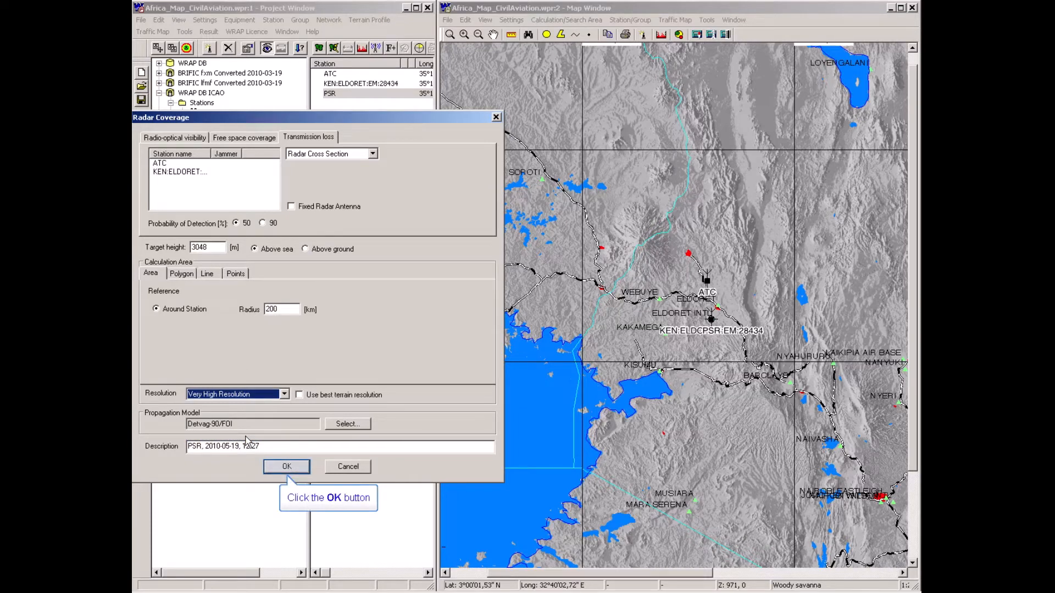
left_click(283, 466)
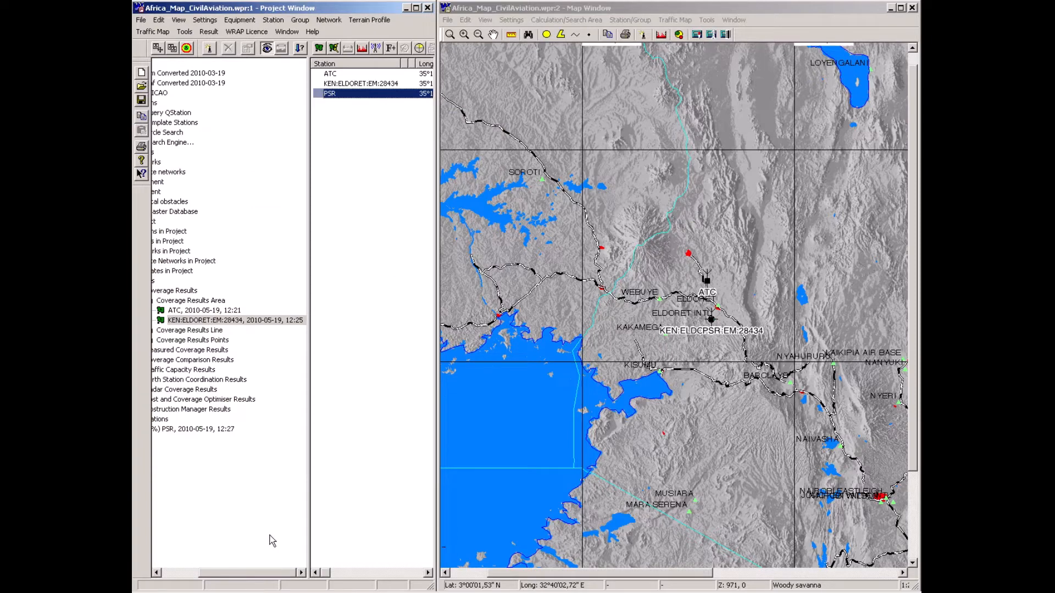
- Review the presentation levels of the PSR radar coverage area result and make the result visible on the map
left_click_drag(273, 572, 220, 572)
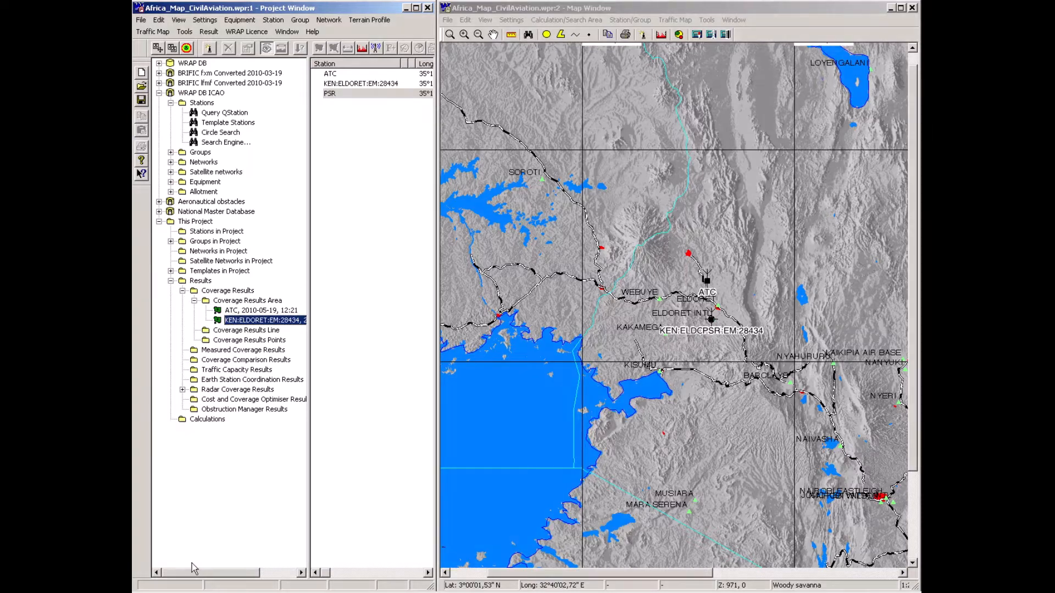
double_click(219, 391)
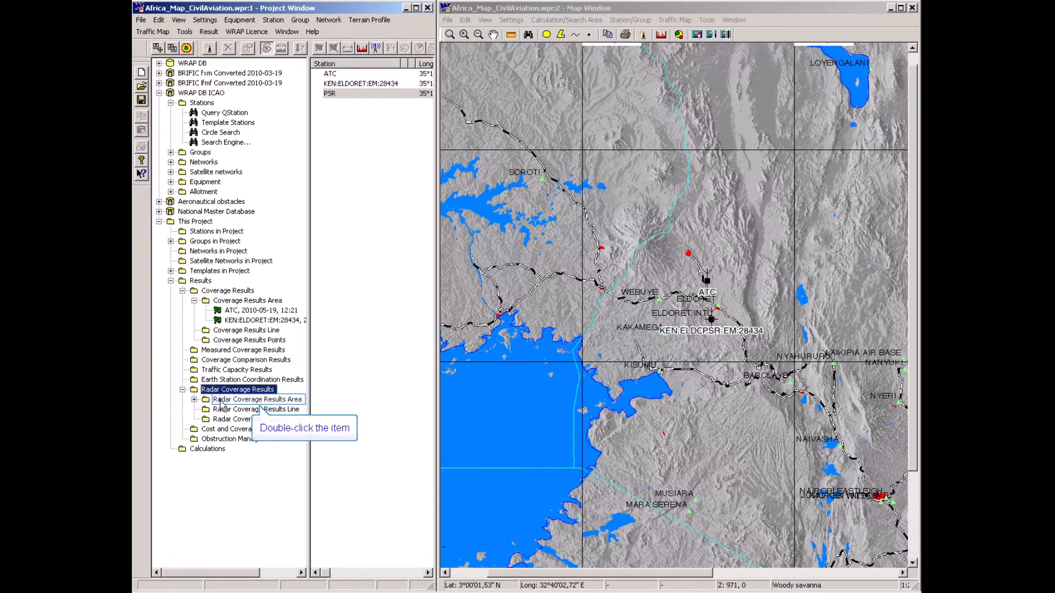
double_click(221, 402)
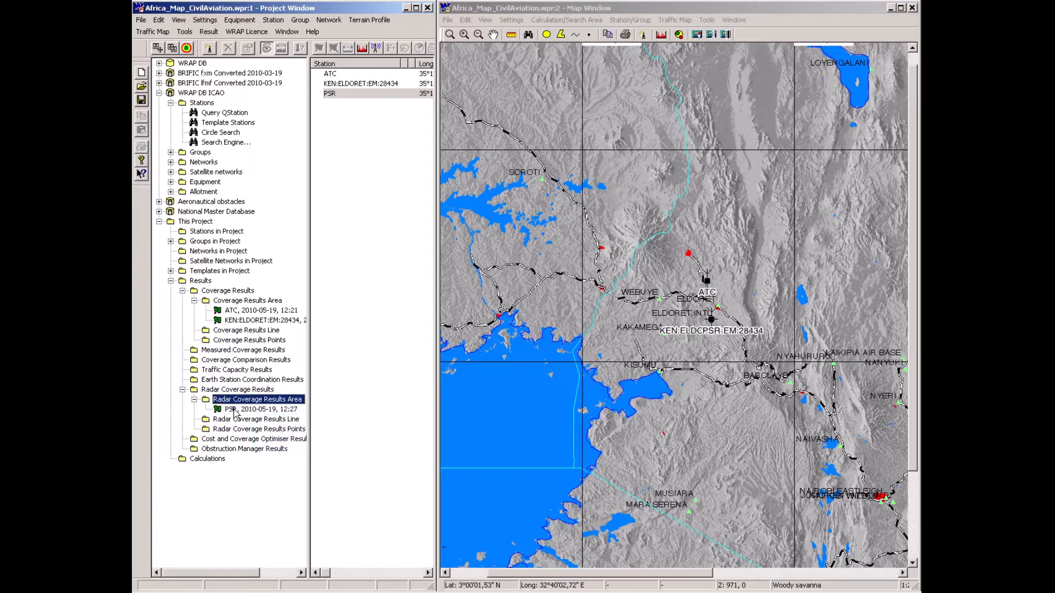
double_click(235, 411)
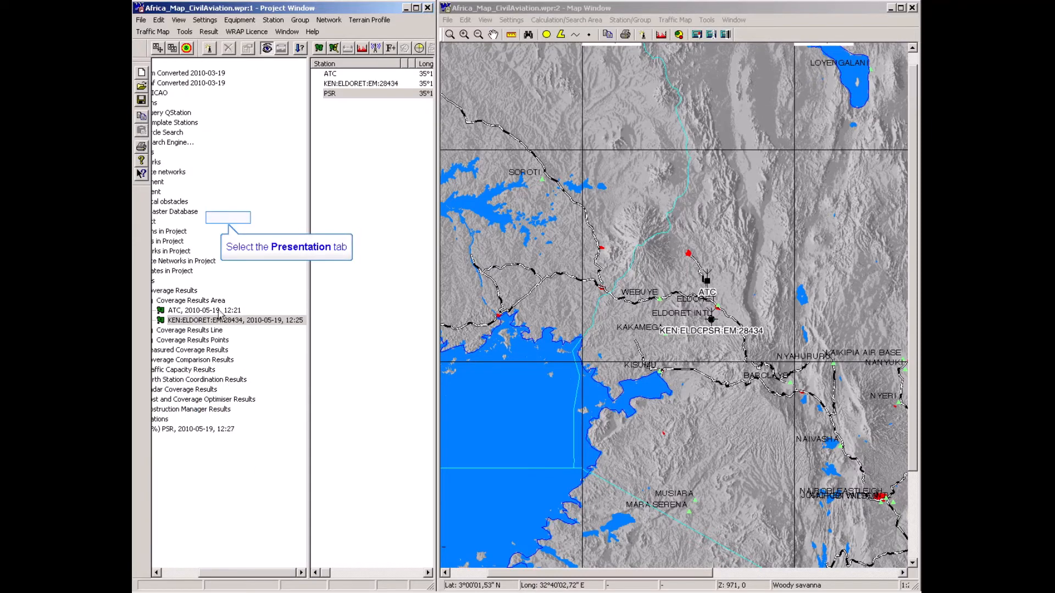
left_click(218, 220)
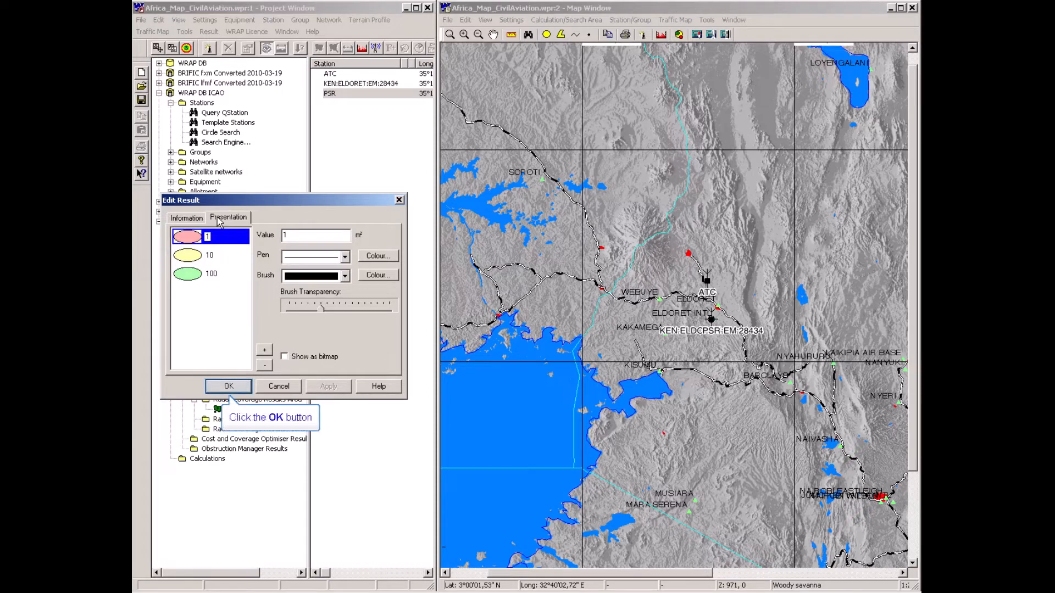
left_click(231, 386)
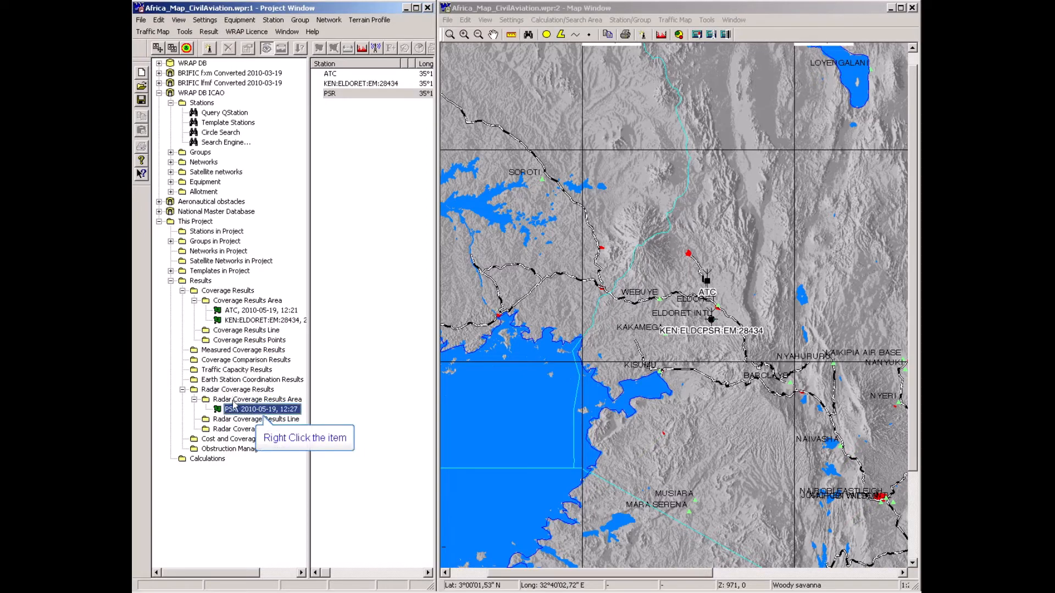
right_click(239, 411)
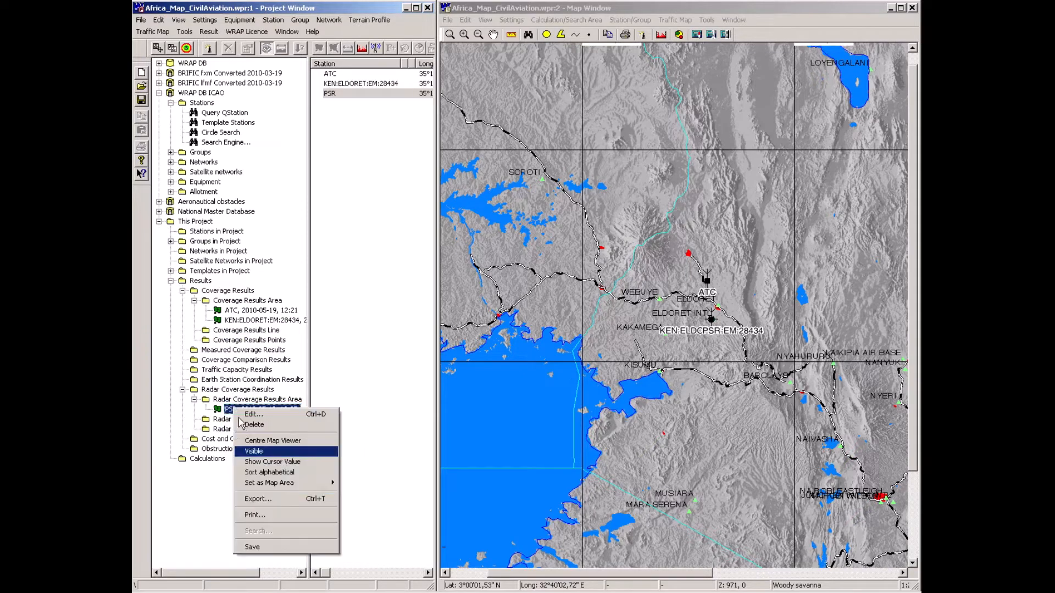
left_click(246, 451)
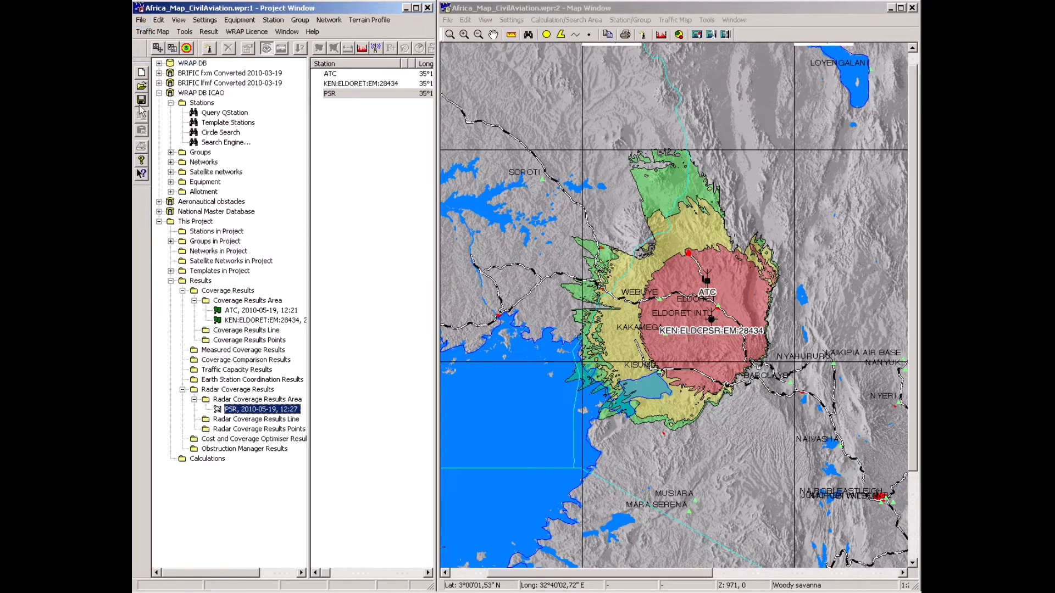
- Open the CivilAviation_CollocationInterference.wpr project and close Africa_Map_CivilAviation.wpr, saving its changes
left_click(141, 21)
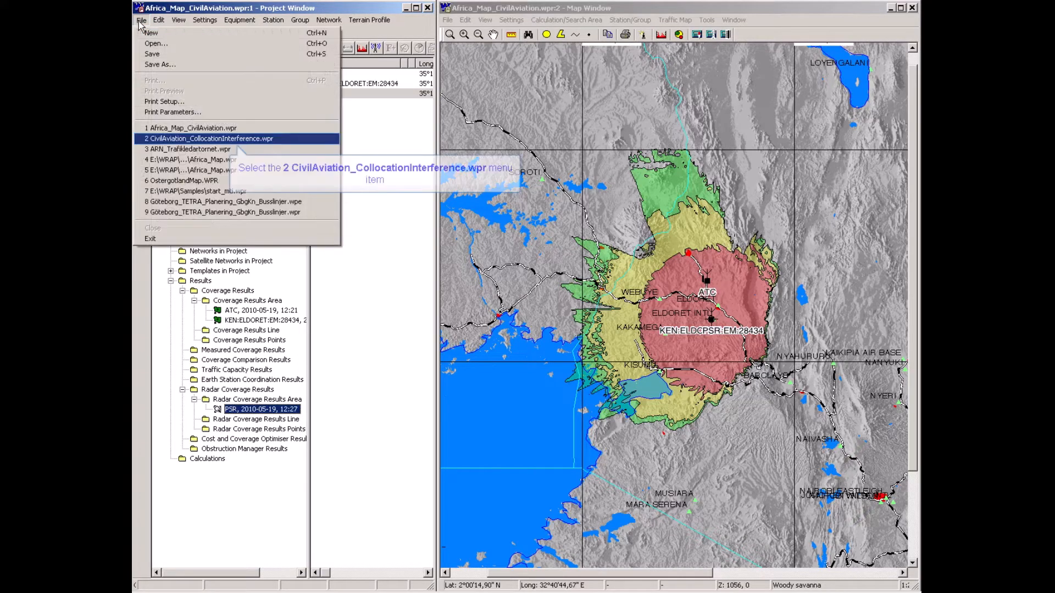
left_click(177, 140)
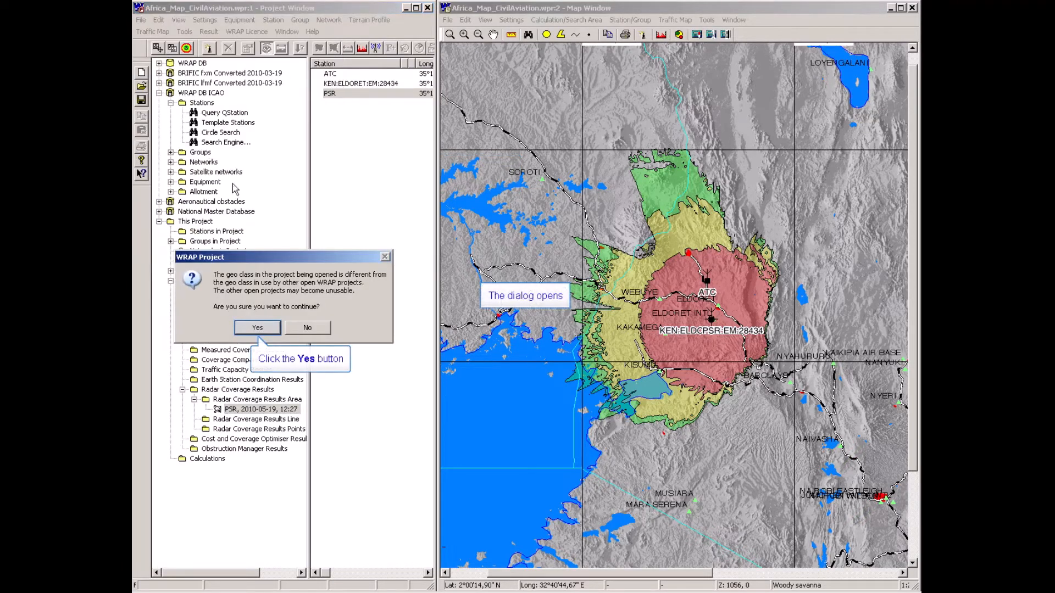
left_click(257, 328)
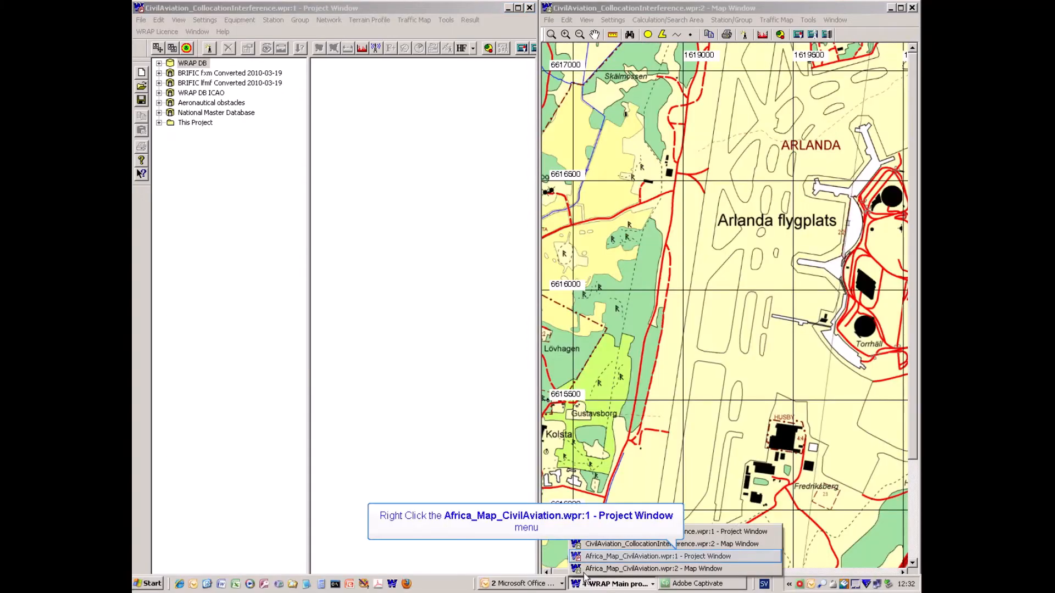
right_click(585, 556)
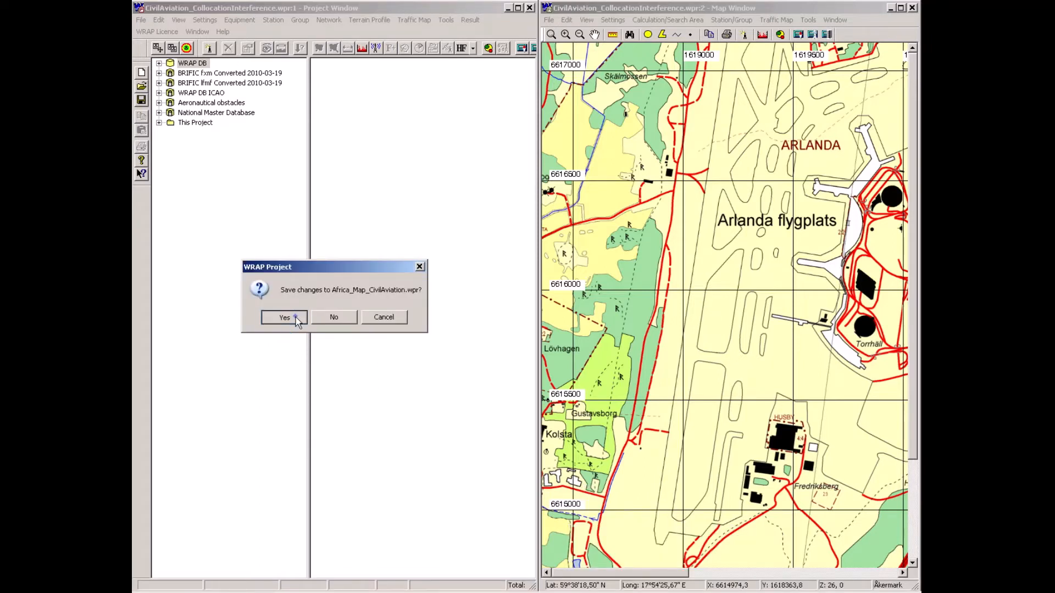
left_click(296, 318)
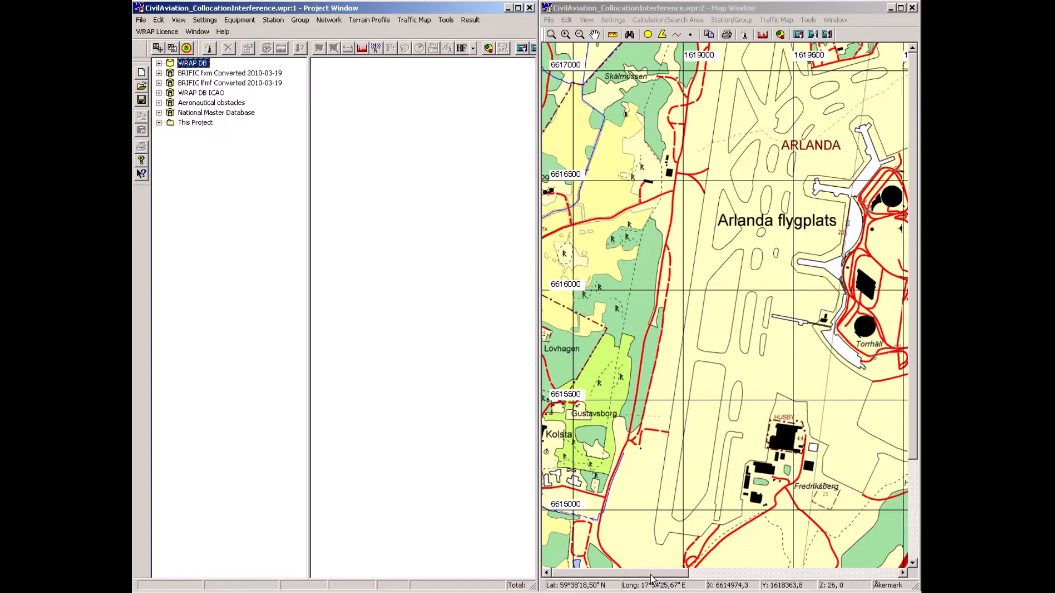
- List the stations in the project, review their Tx and Rx frequencies and select station F
left_click_drag(651, 578, 731, 576)
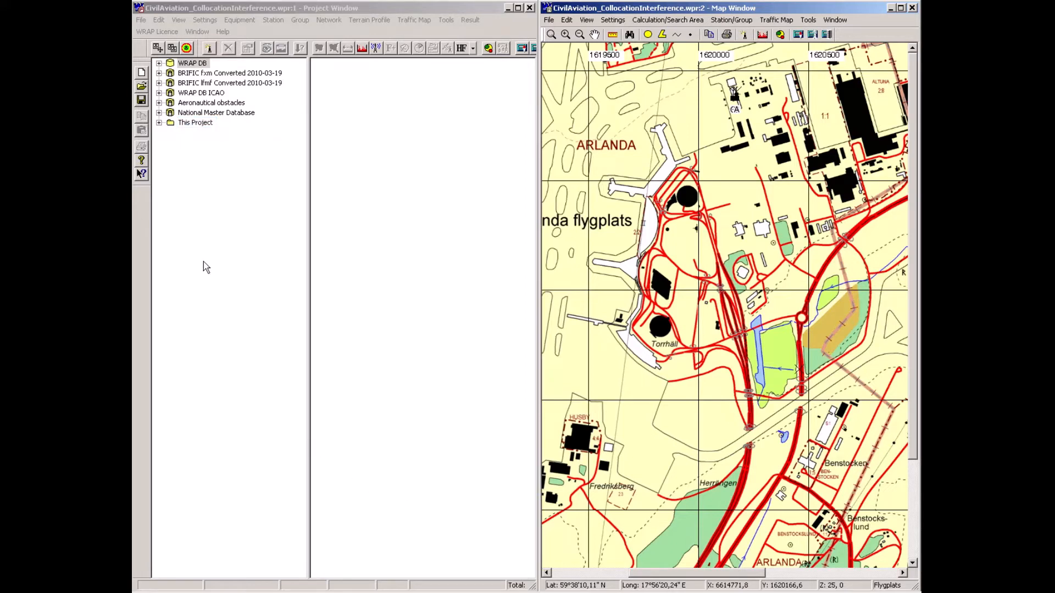
double_click(190, 124)
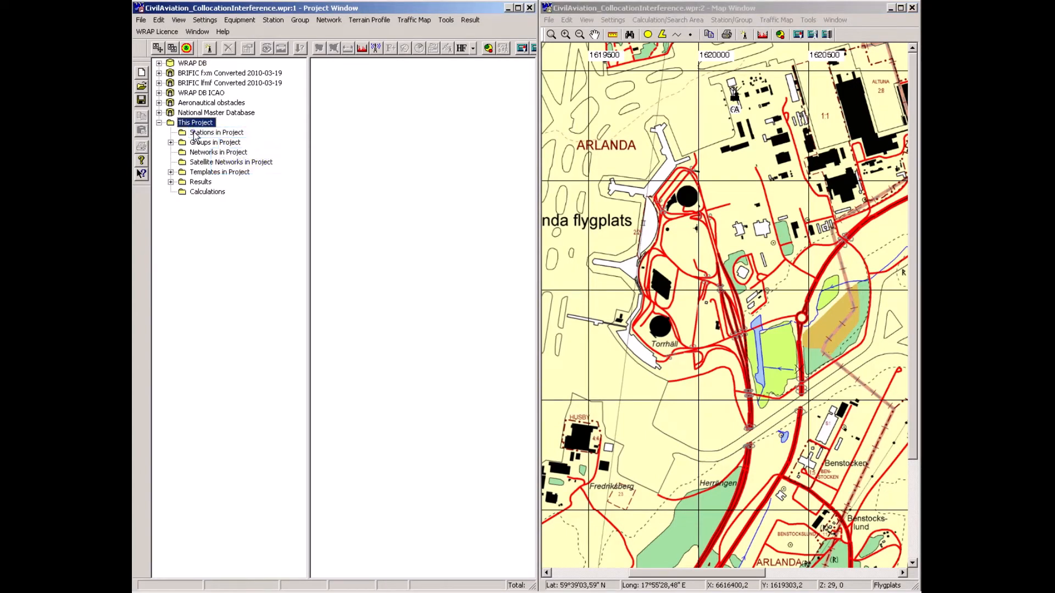
left_click(193, 133)
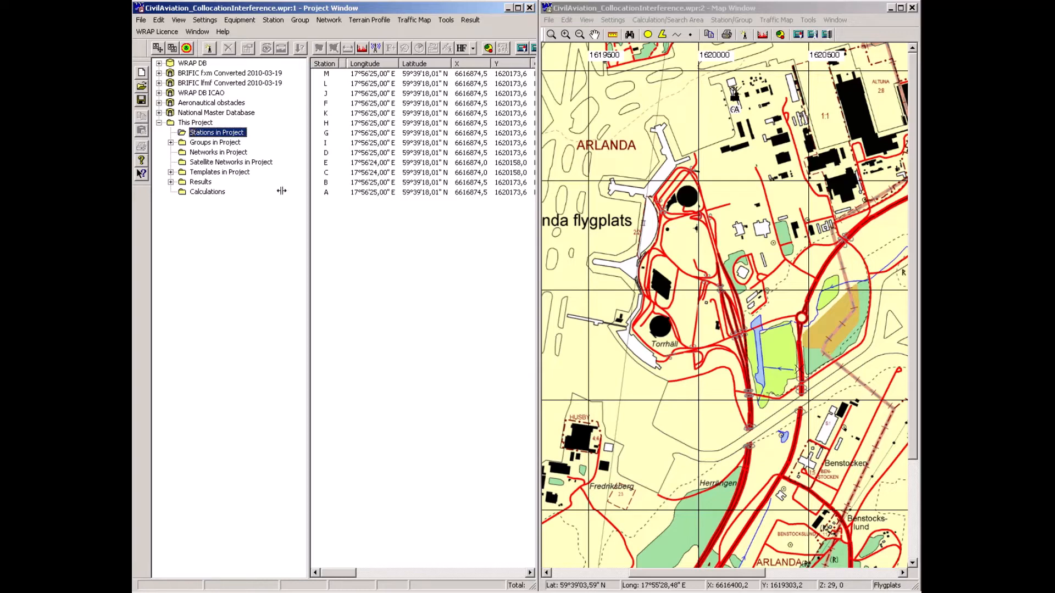
left_click_drag(304, 335, 296, 338)
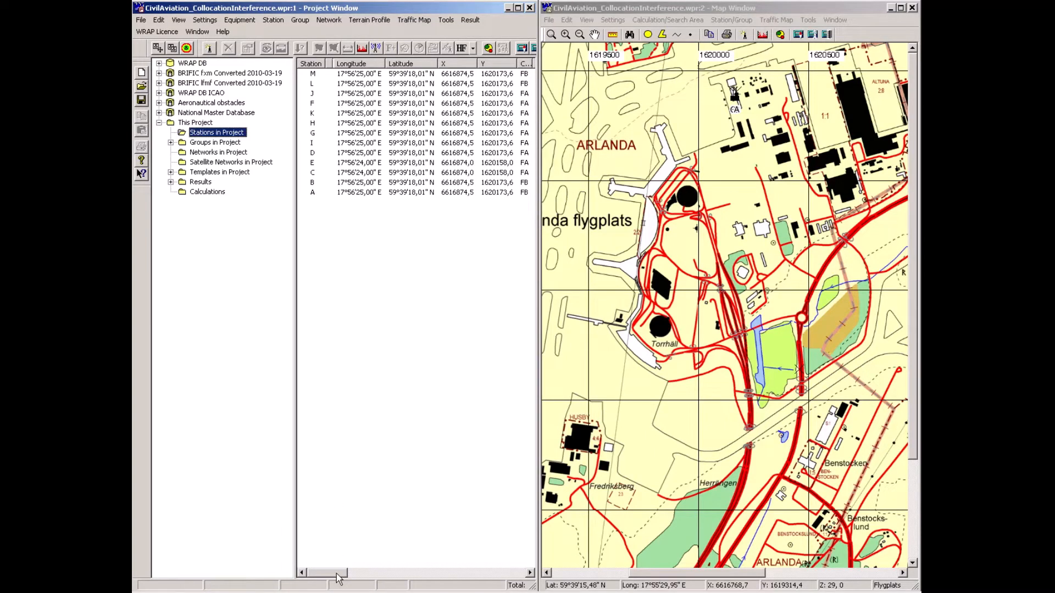
left_click_drag(339, 578, 352, 578)
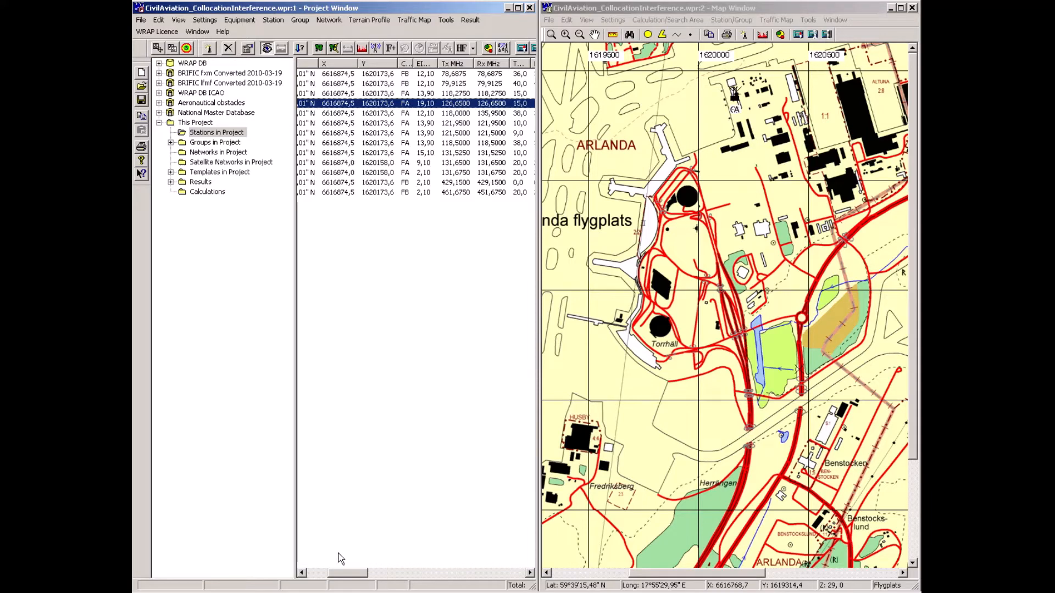
left_click_drag(341, 573, 311, 570)
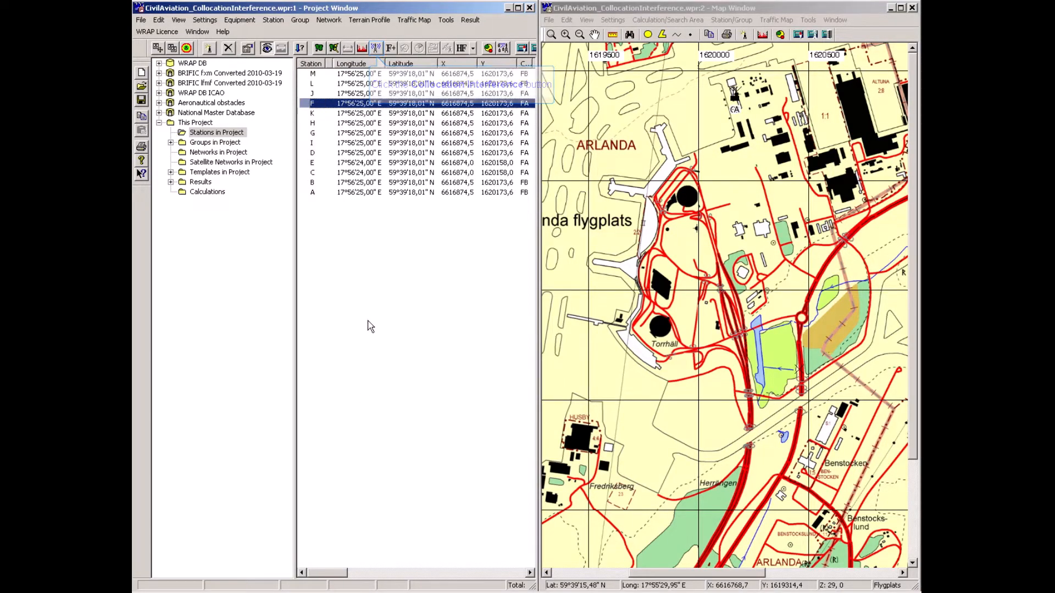
- Start a collocation interference calculation from station F, maximise its result window and calculate the interference
left_click(376, 48)
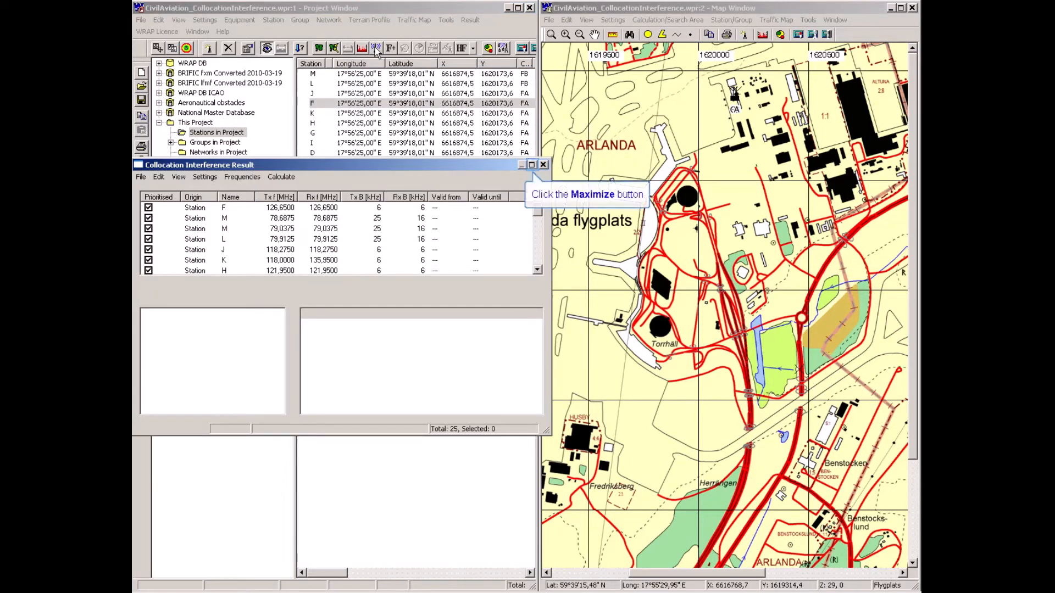
left_click(532, 165)
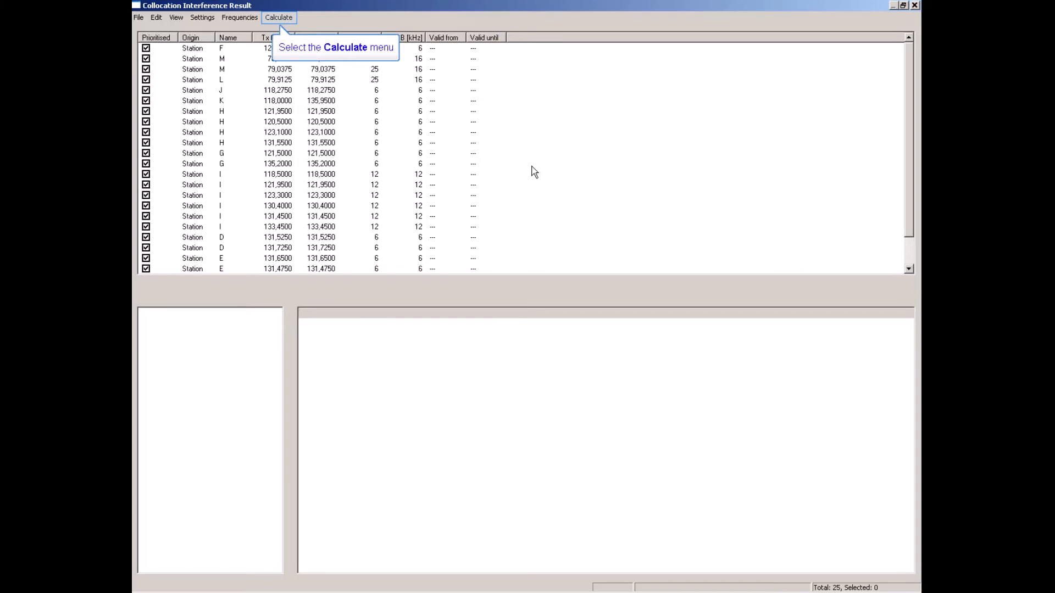
left_click(277, 19)
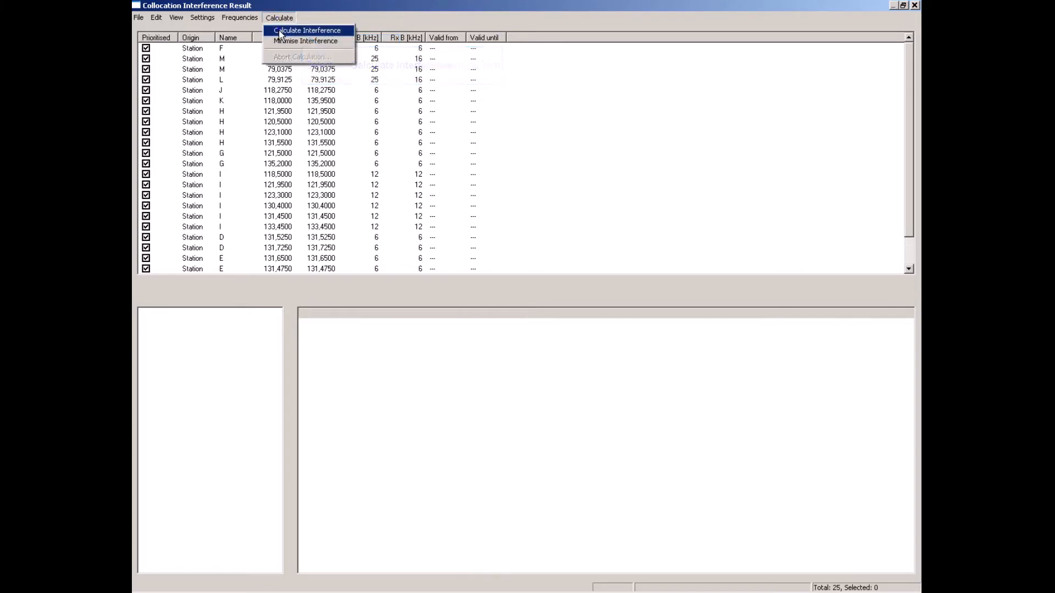
left_click(280, 34)
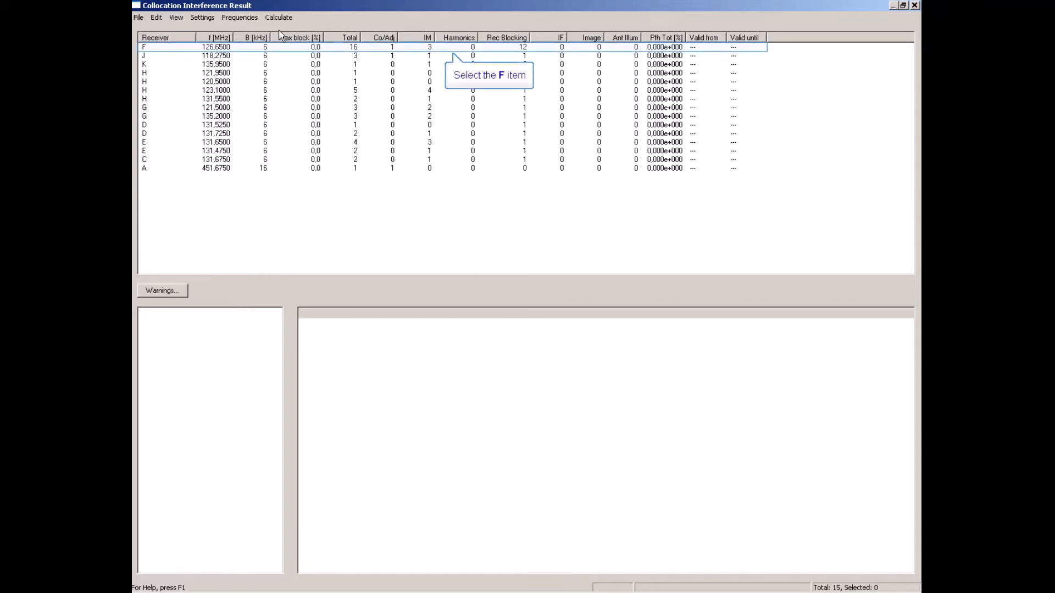
- Examine the transmitters behind the first third-order intermodulation interference on receiver F at 126.65 MHz
left_click(145, 48)
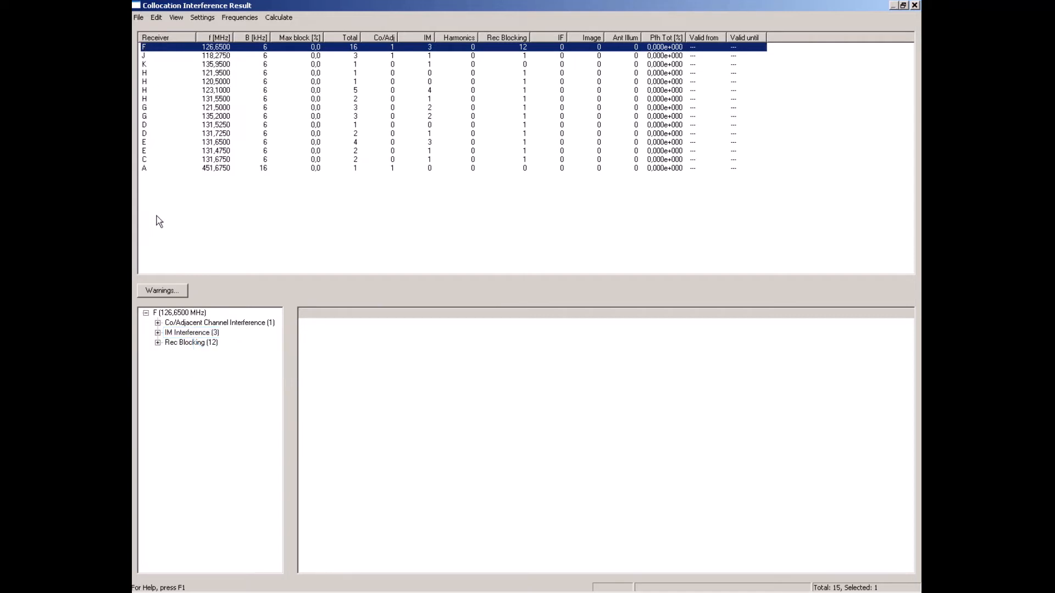
left_click(157, 332)
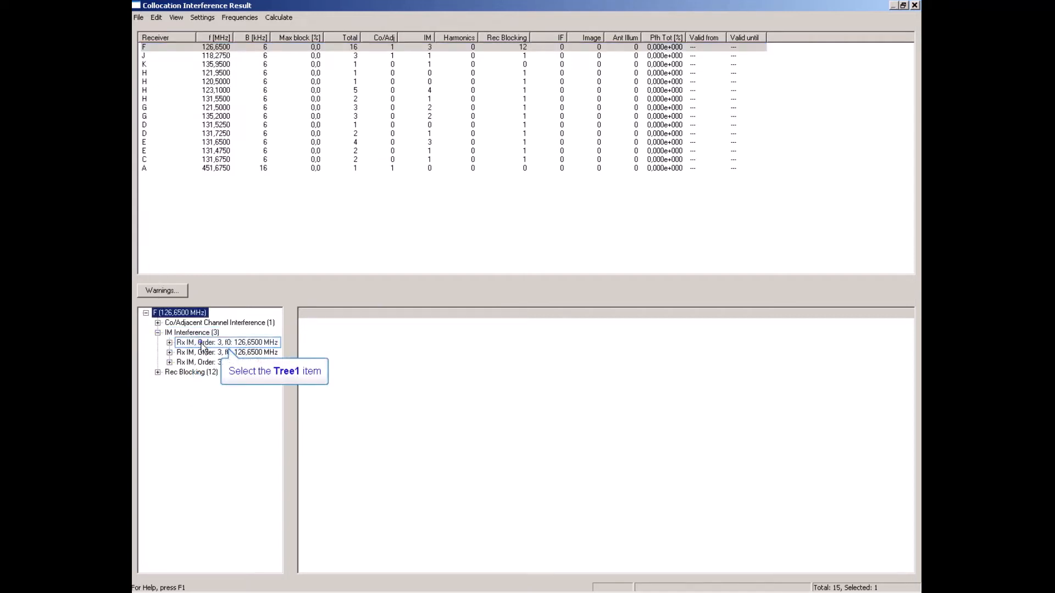
left_click(201, 344)
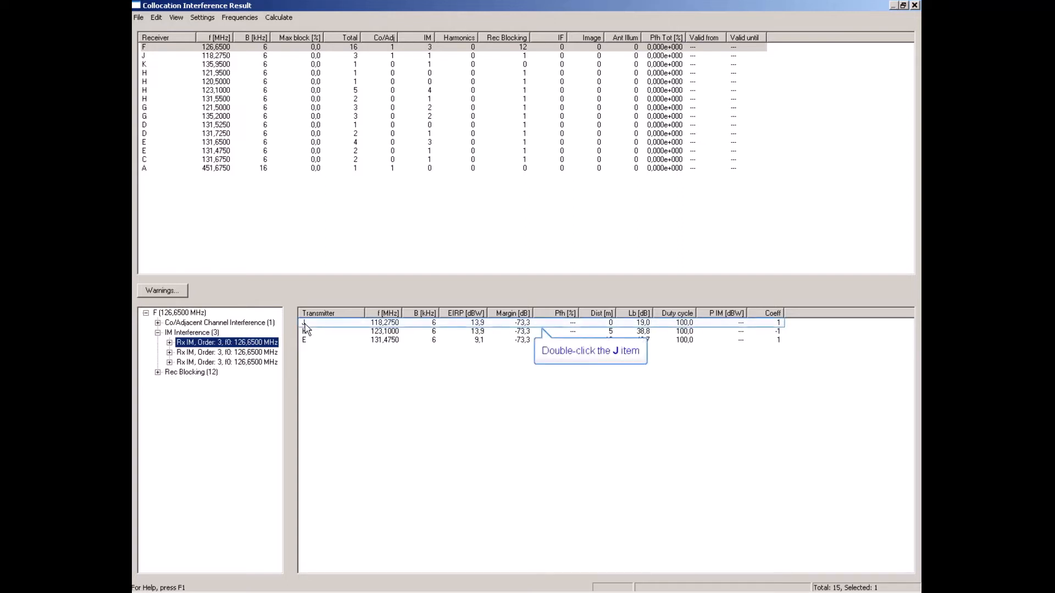
- Set the Tx antenna height above ground of interfering station J to 14 m
double_click(305, 324)
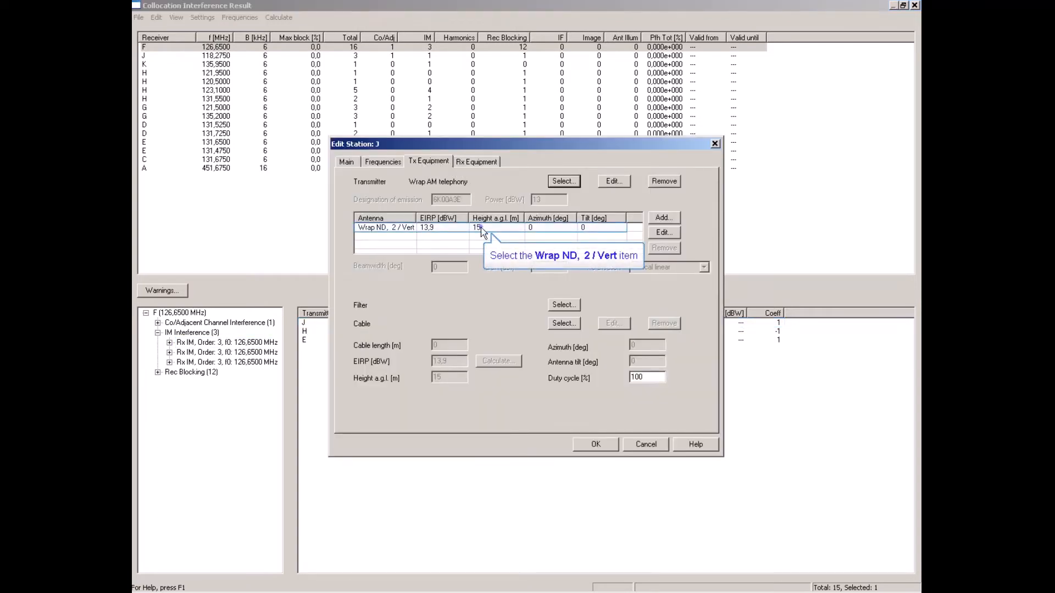
left_click(480, 228)
double_click(481, 229)
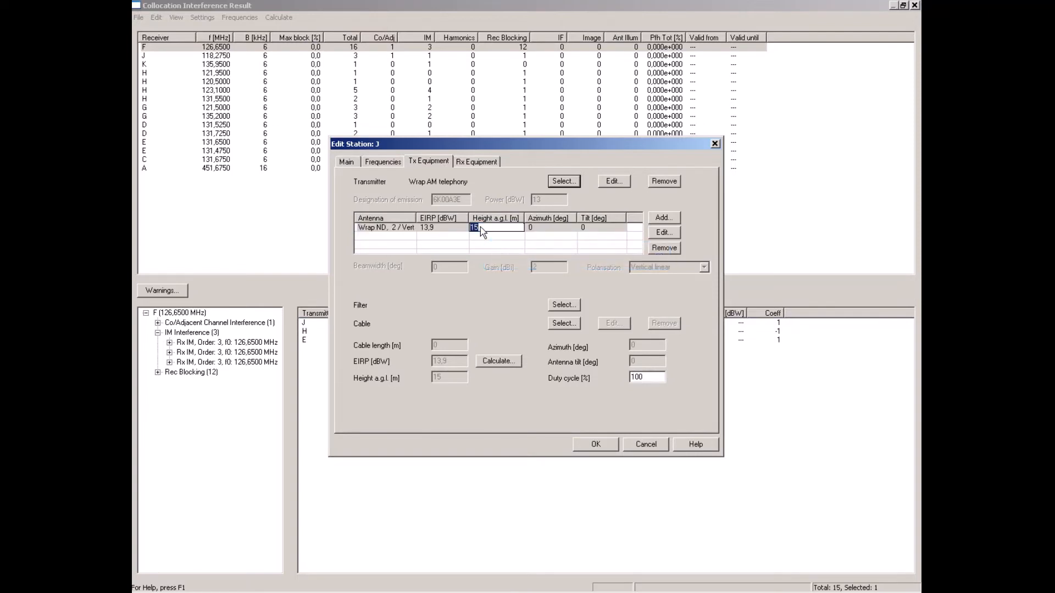
type("14")
key("Return")
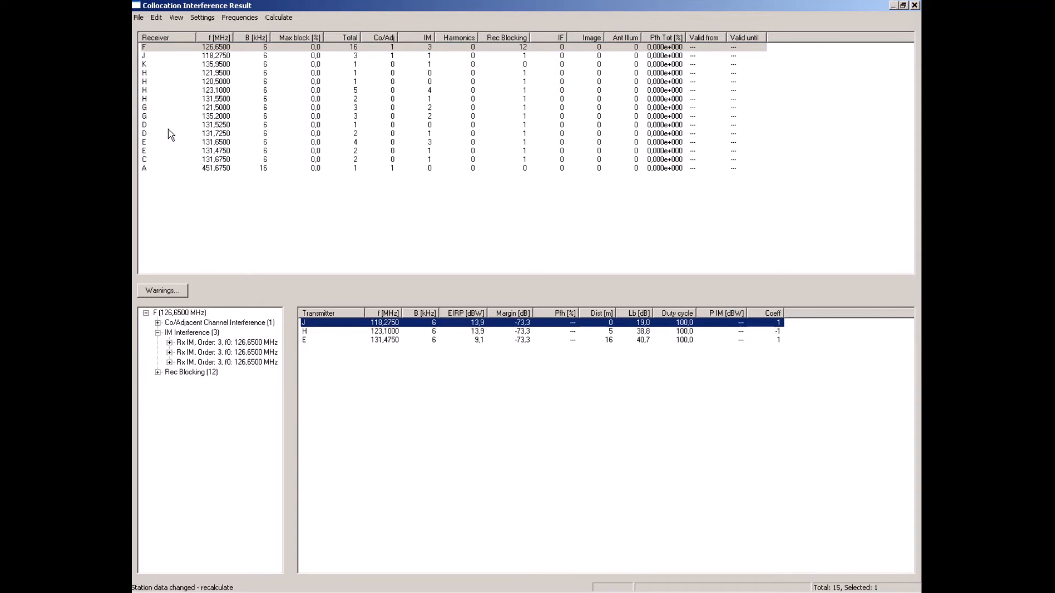
- Add the K 64 21 35 1 filter from WRAP DB to station F's Tx equipment after reviewing the filter's frequency characteristics
double_click(145, 48)
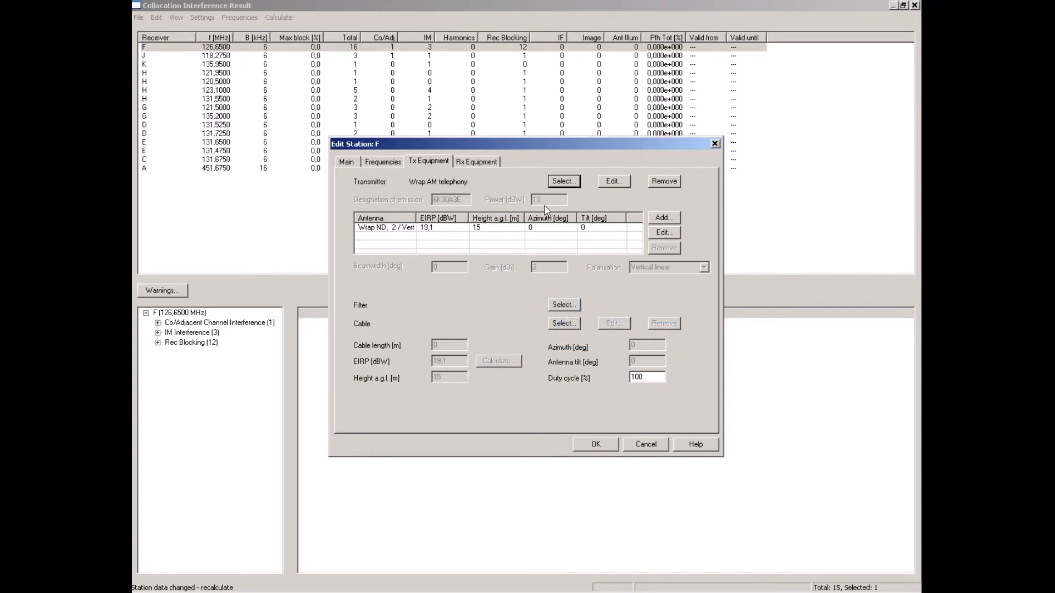
left_click(564, 306)
left_click(643, 303)
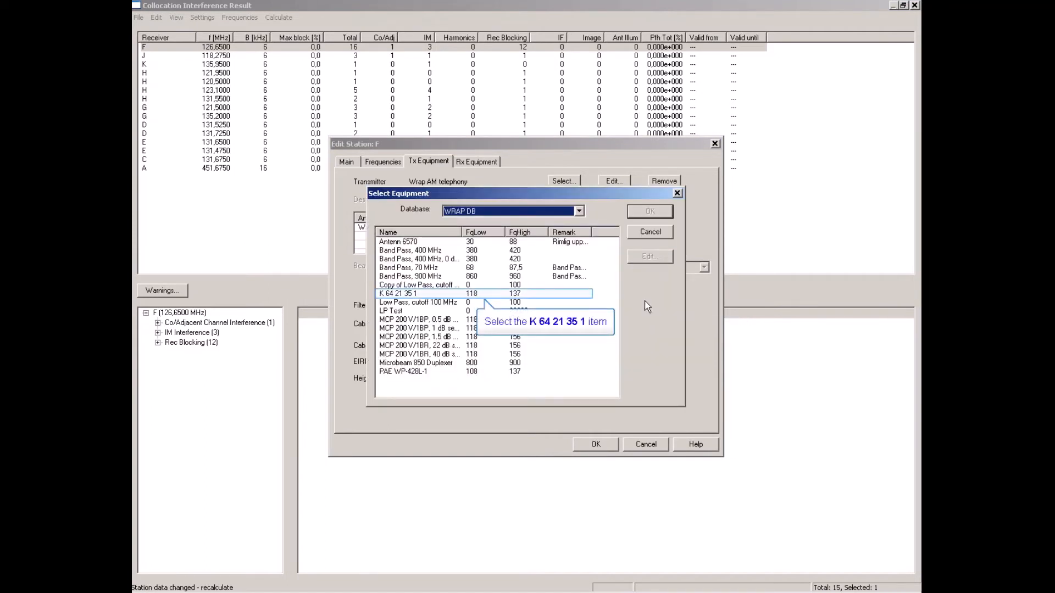
left_click(403, 294)
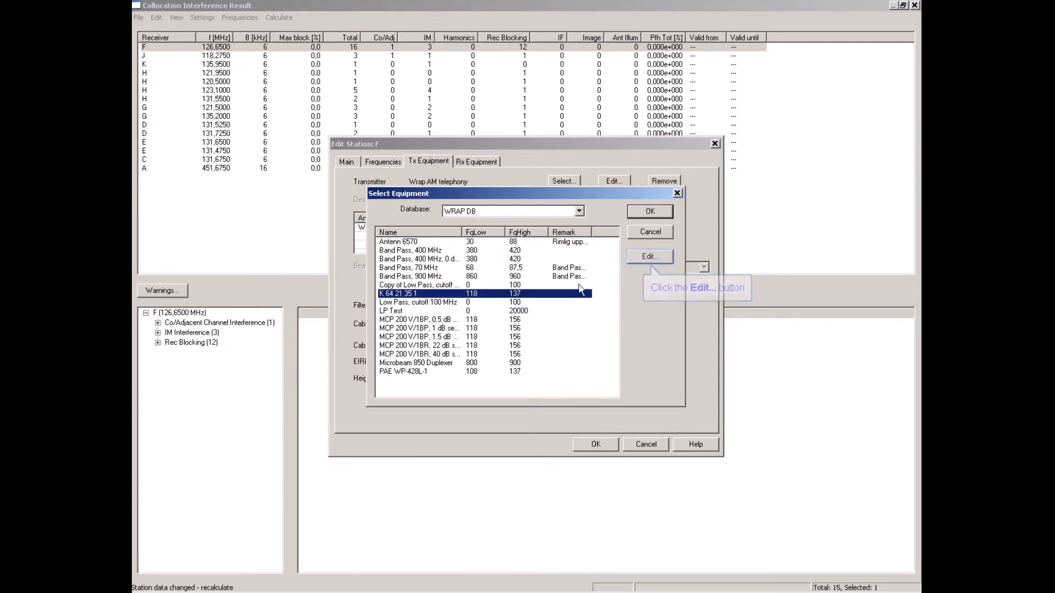
left_click(648, 257)
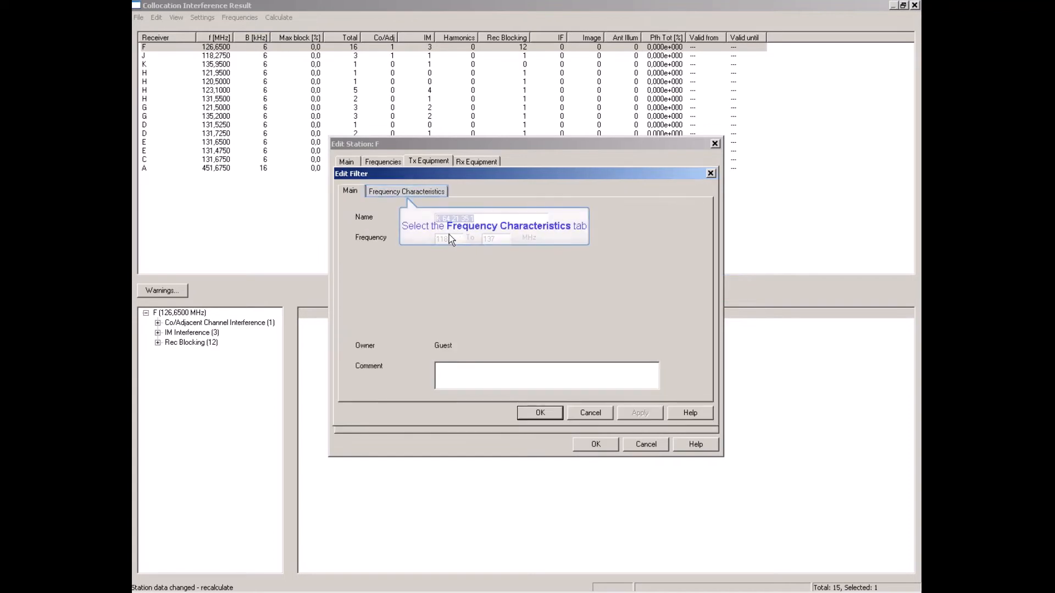
left_click(406, 192)
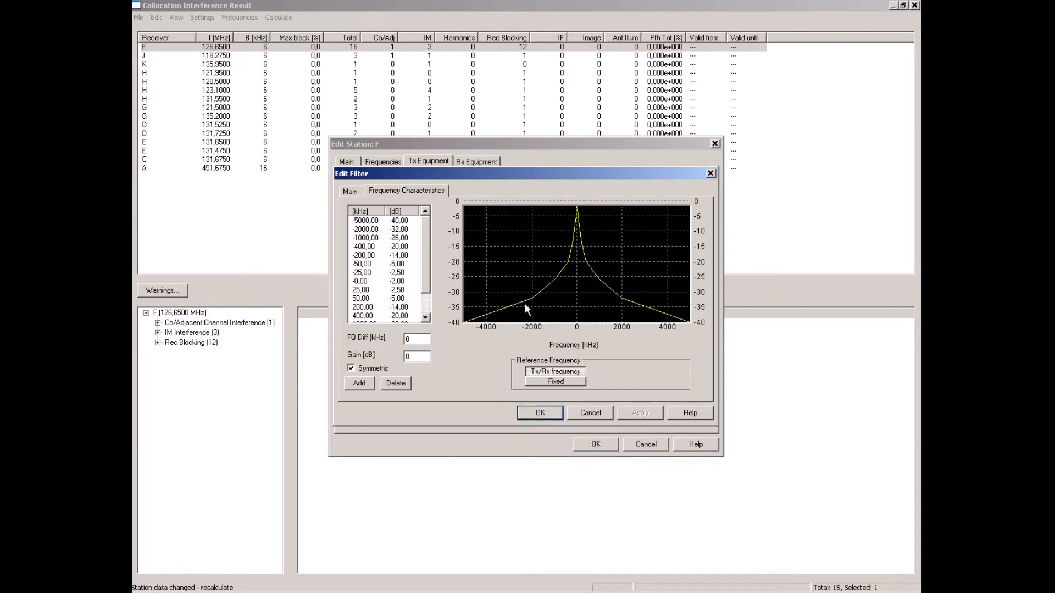
left_click(540, 413)
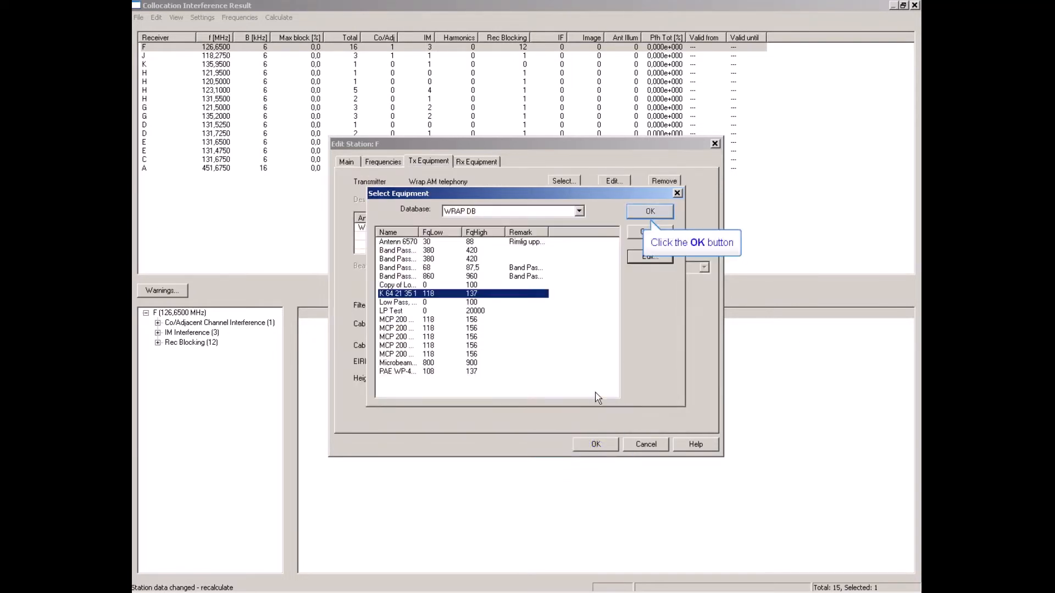
left_click(650, 213)
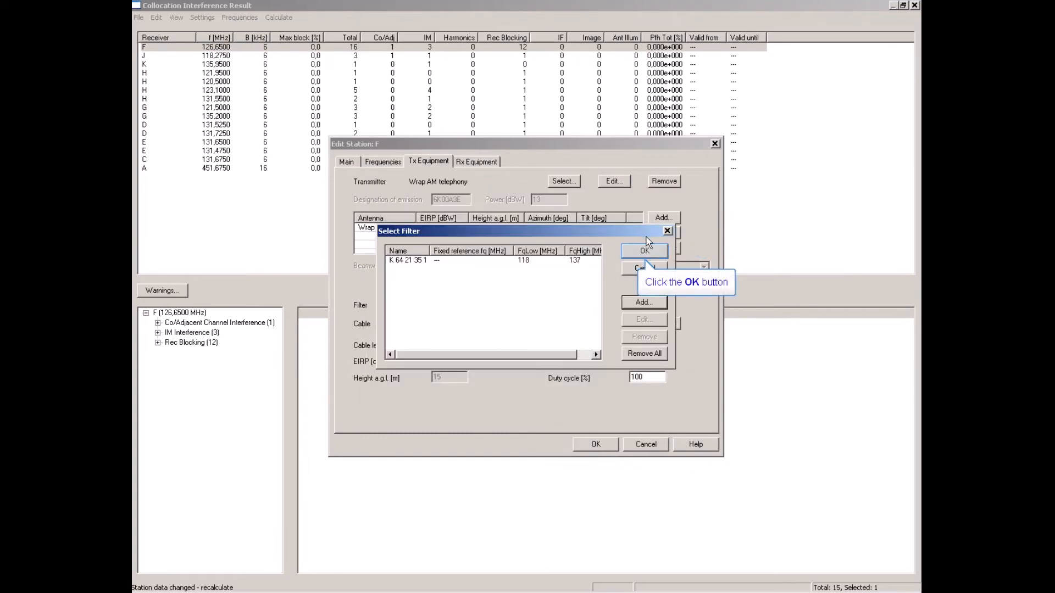
left_click(646, 253)
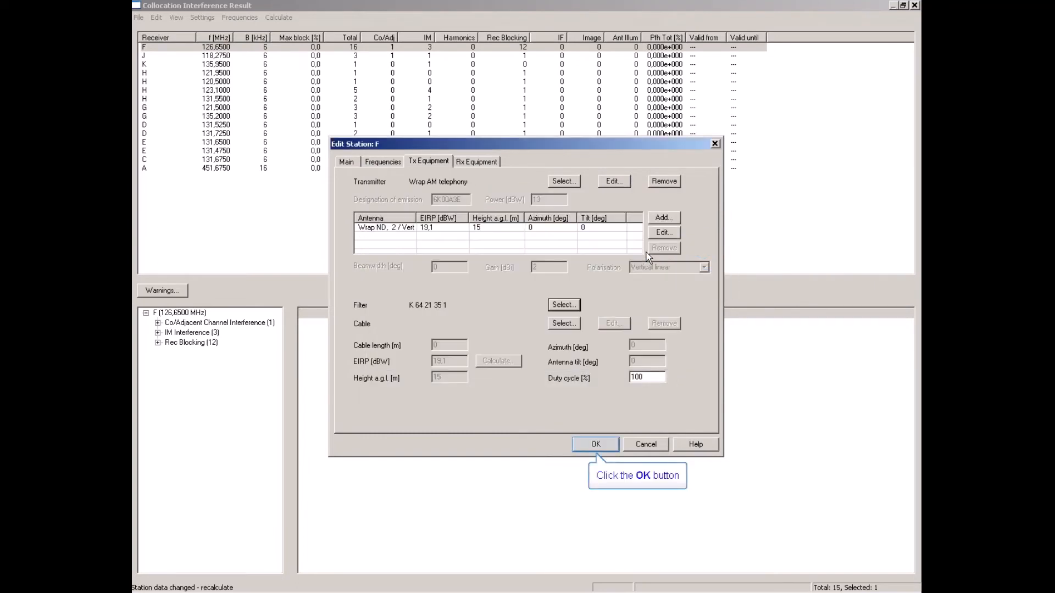
left_click(595, 445)
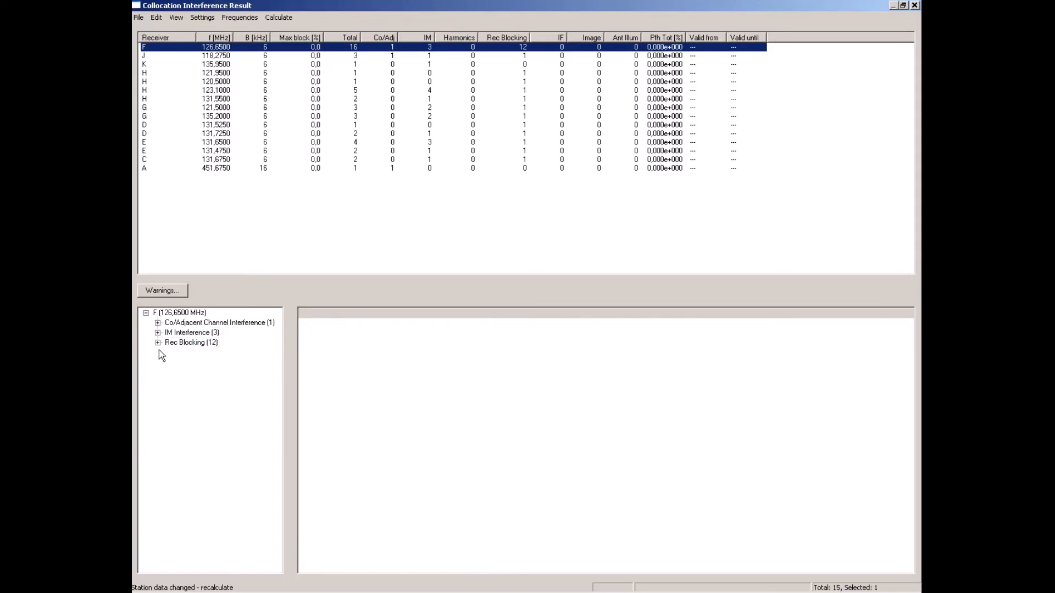
- Add the K 64 21 35 1 filter to the Tx equipment of station J in receiver F's first third-order intermodulation interference
left_click(158, 333)
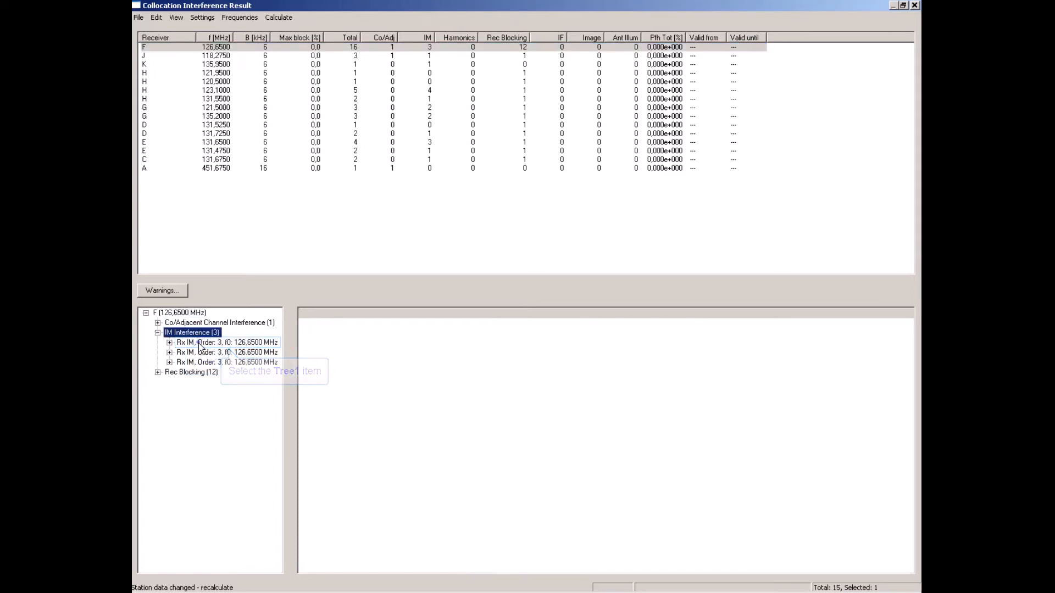
left_click(200, 342)
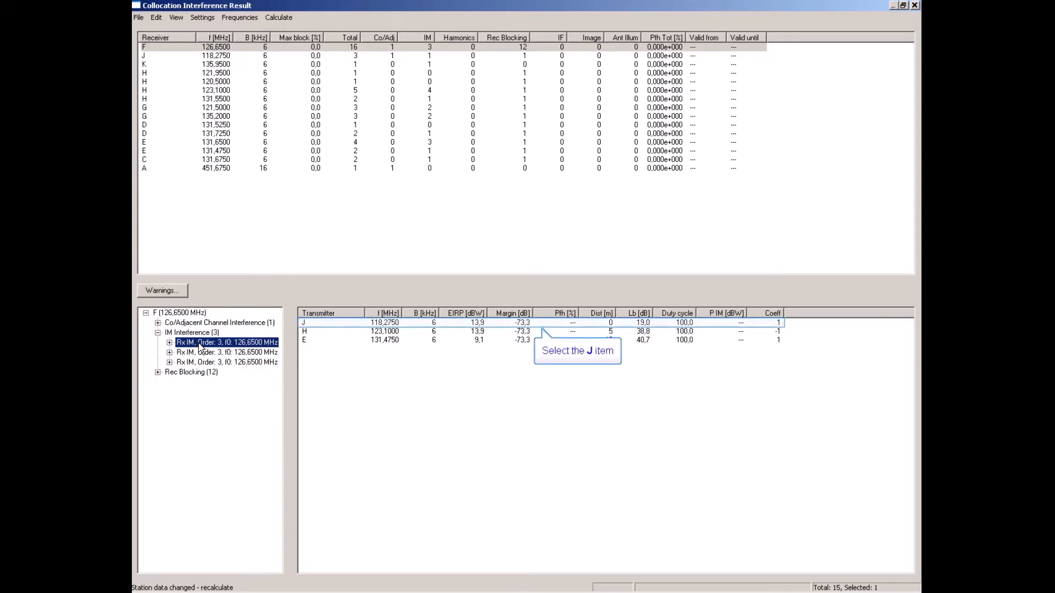
left_click(304, 324)
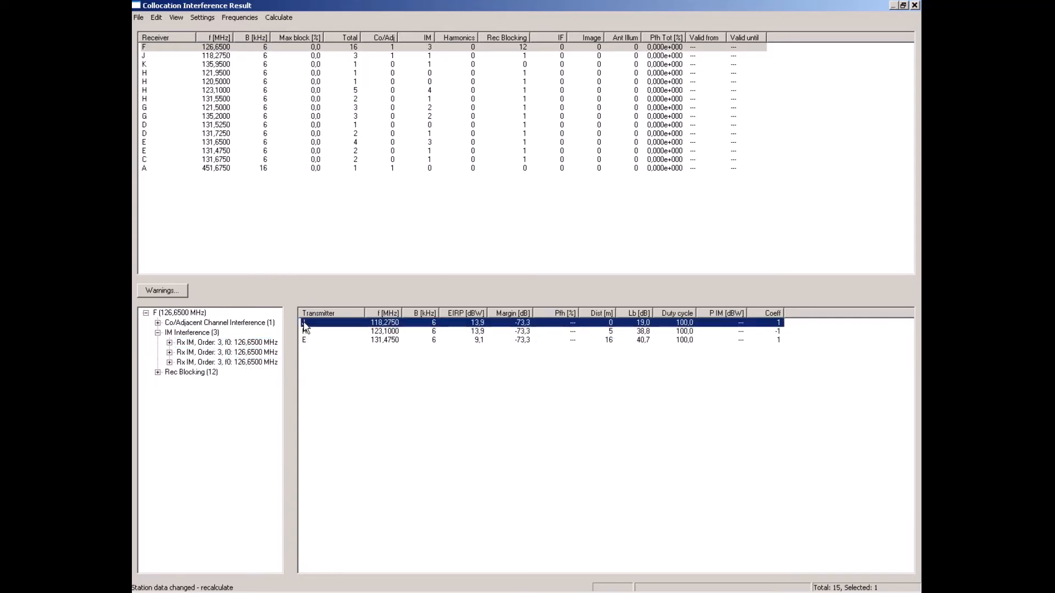
double_click(305, 325)
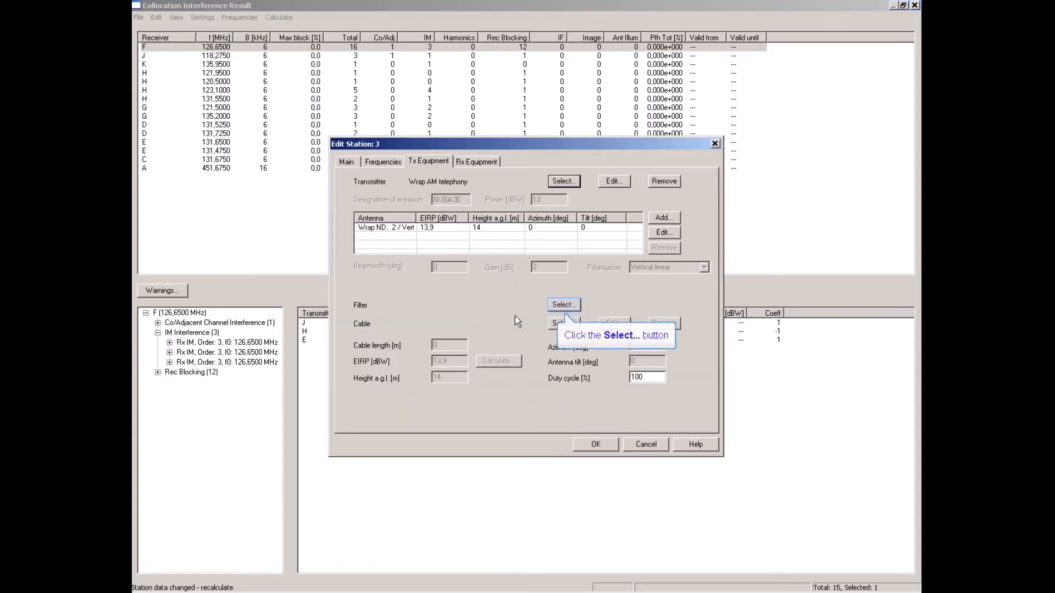
left_click(563, 306)
left_click(639, 303)
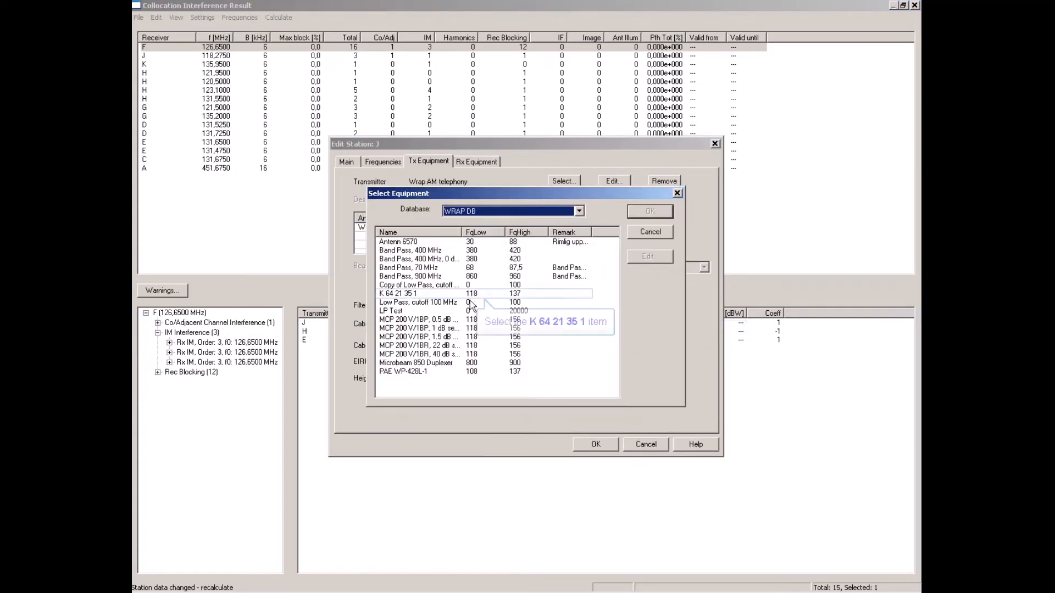
left_click(471, 293)
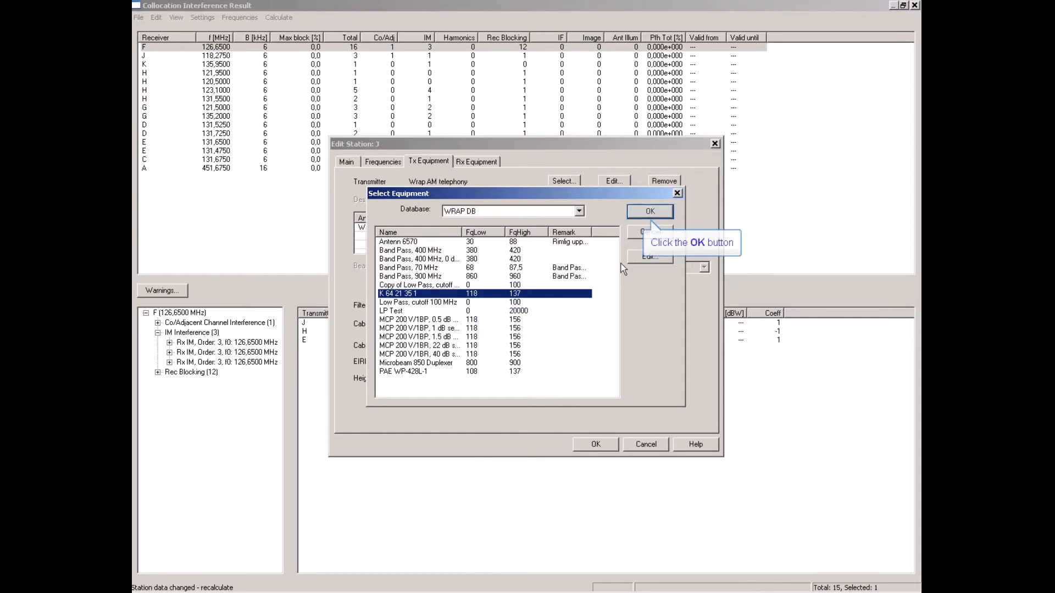
left_click(657, 215)
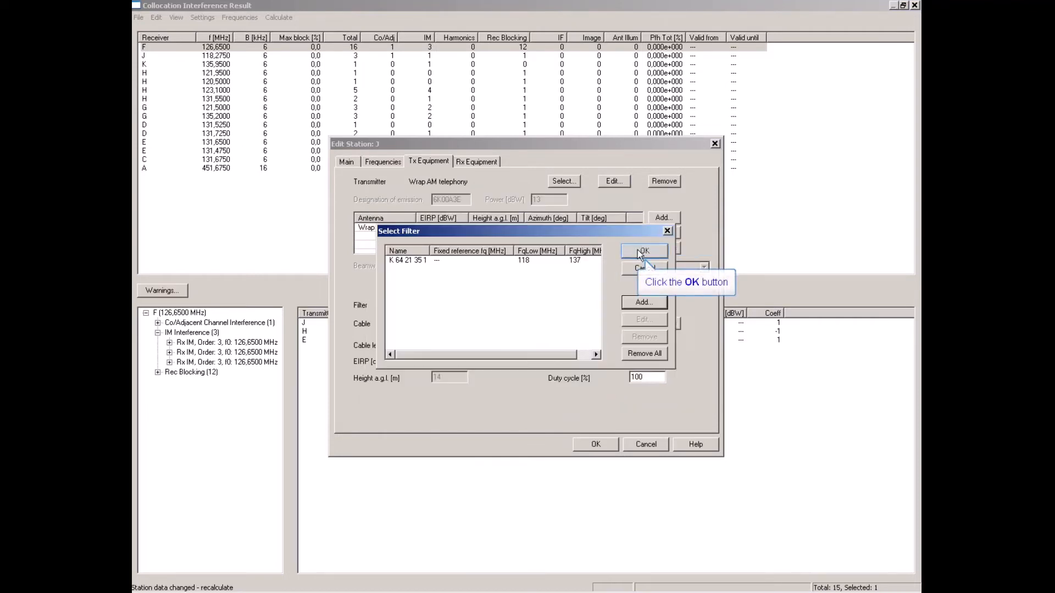
left_click(640, 252)
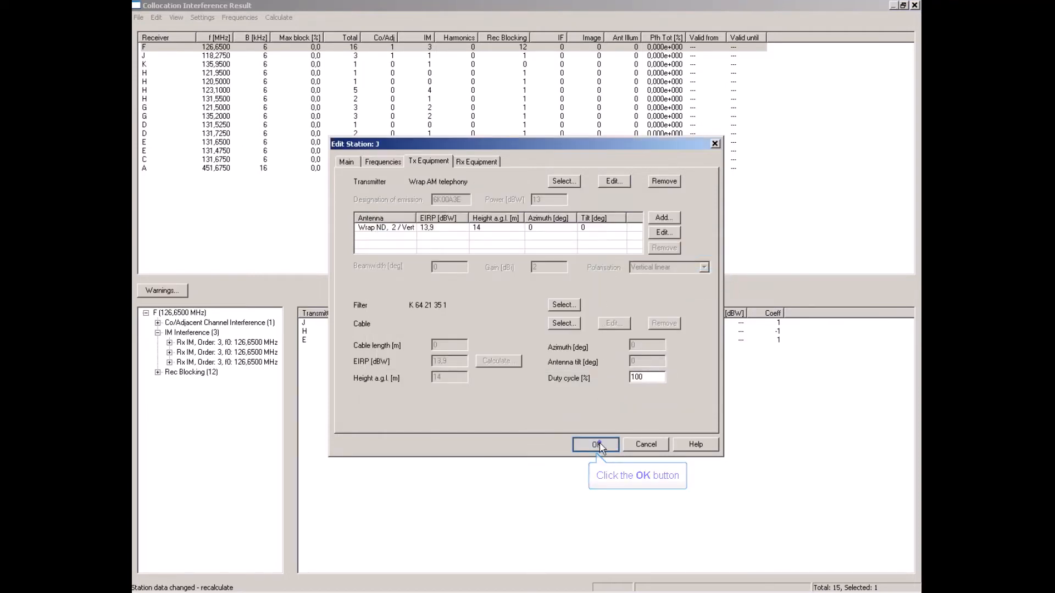
left_click(596, 444)
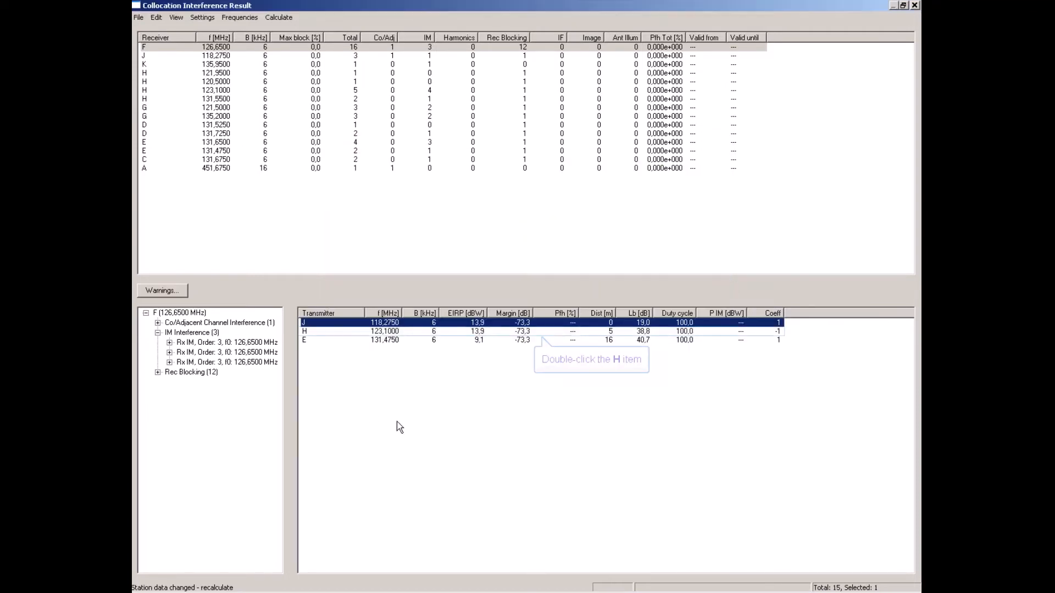
- Add the K 64 21 35 1 filter to the Tx equipment of interfering station H
double_click(305, 333)
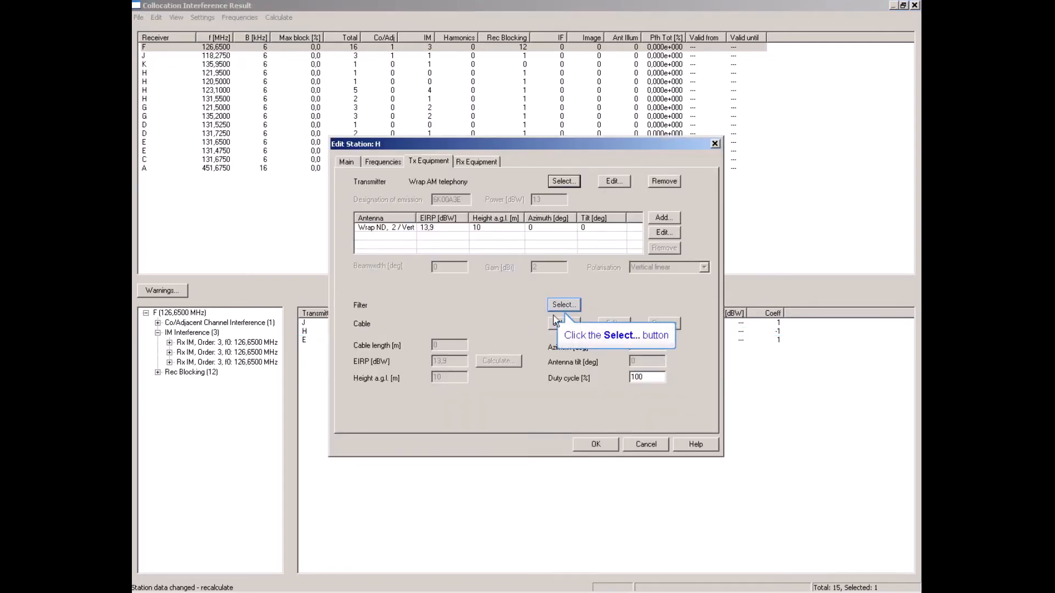
left_click(563, 305)
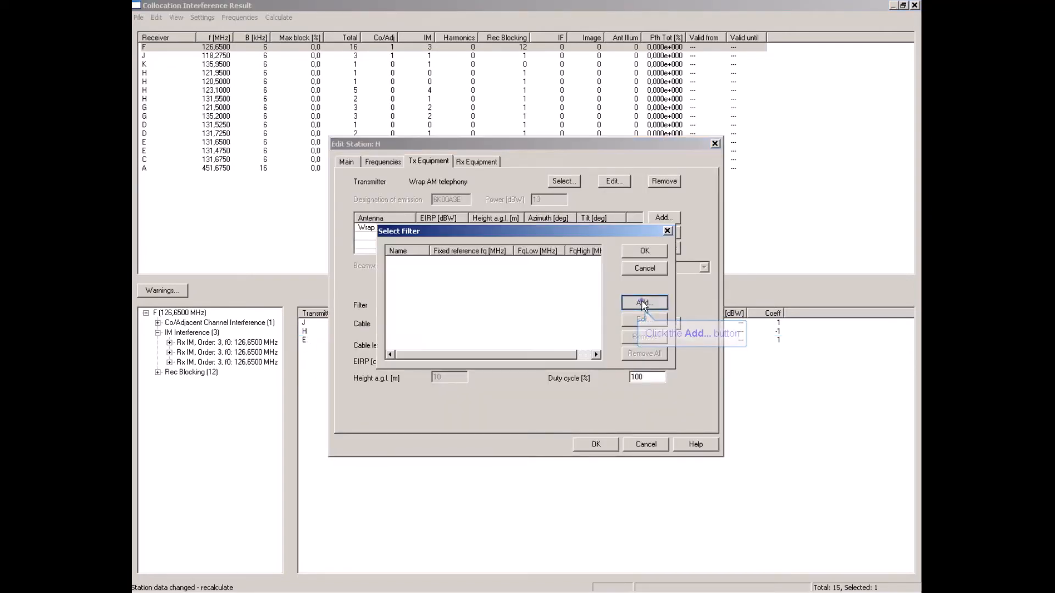
left_click(644, 304)
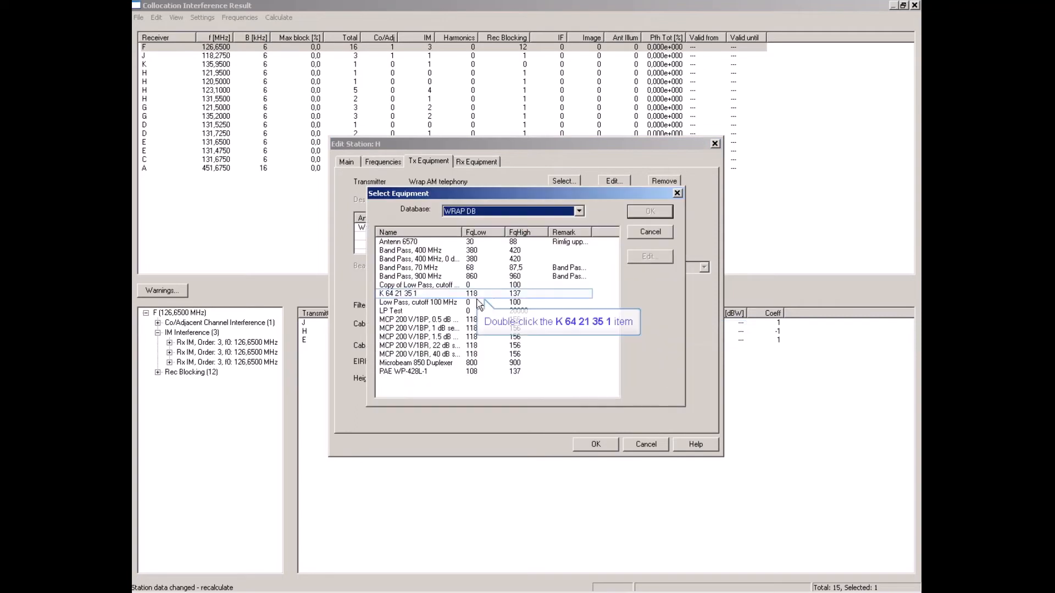
double_click(396, 295)
left_click(635, 250)
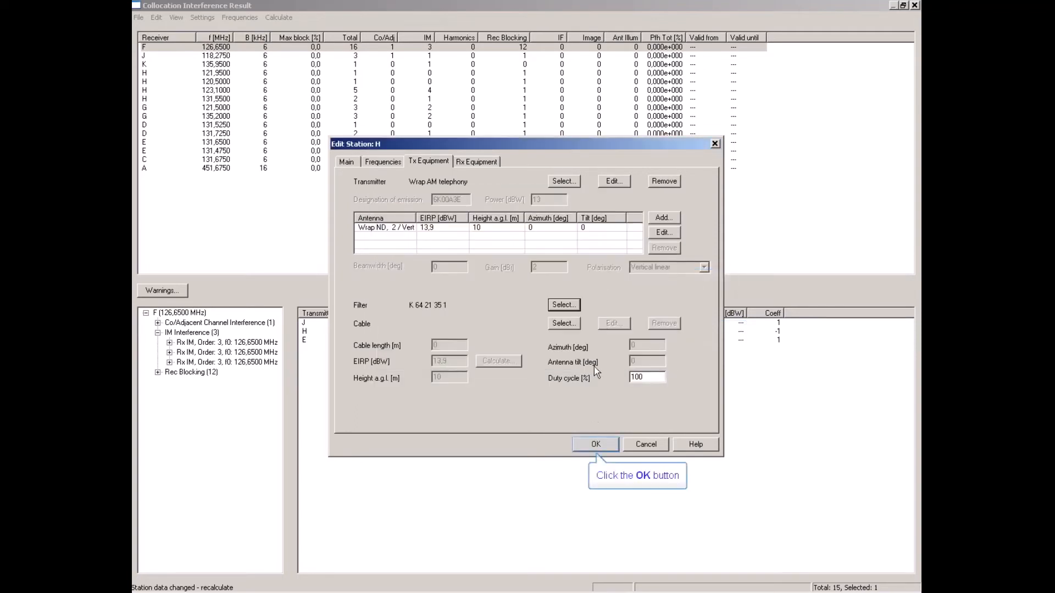
left_click(595, 444)
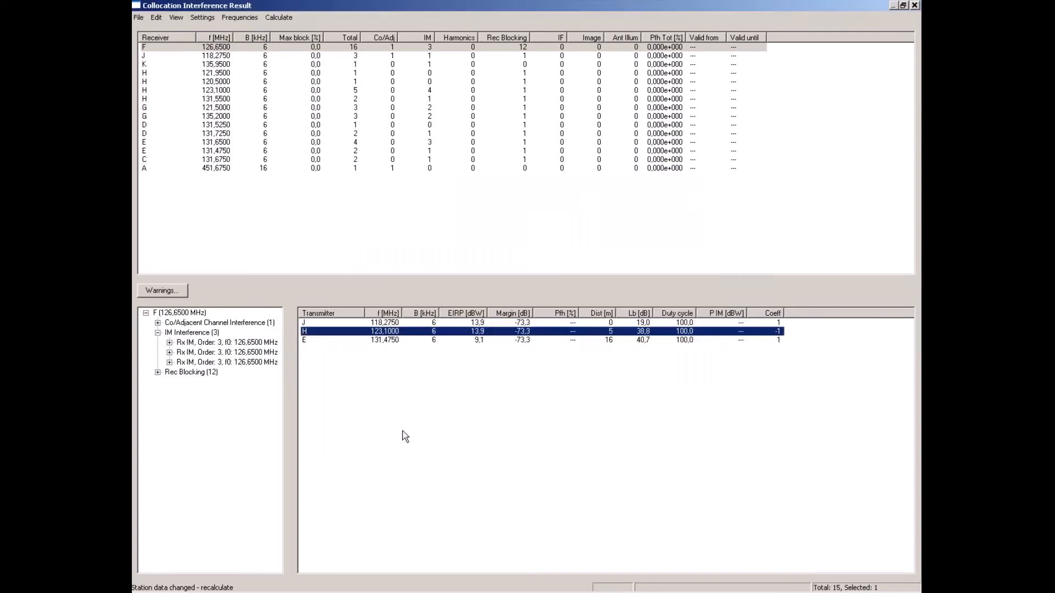
- Add the K 64 21 35 1 filter to the Tx equipment of interfering station E
double_click(303, 340)
left_click(564, 305)
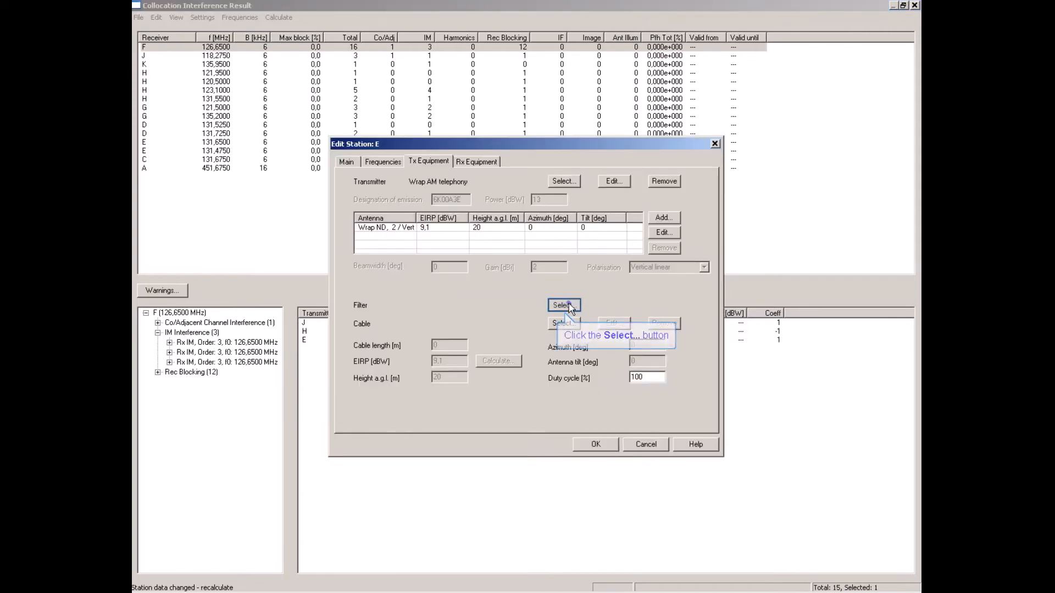
left_click(652, 301)
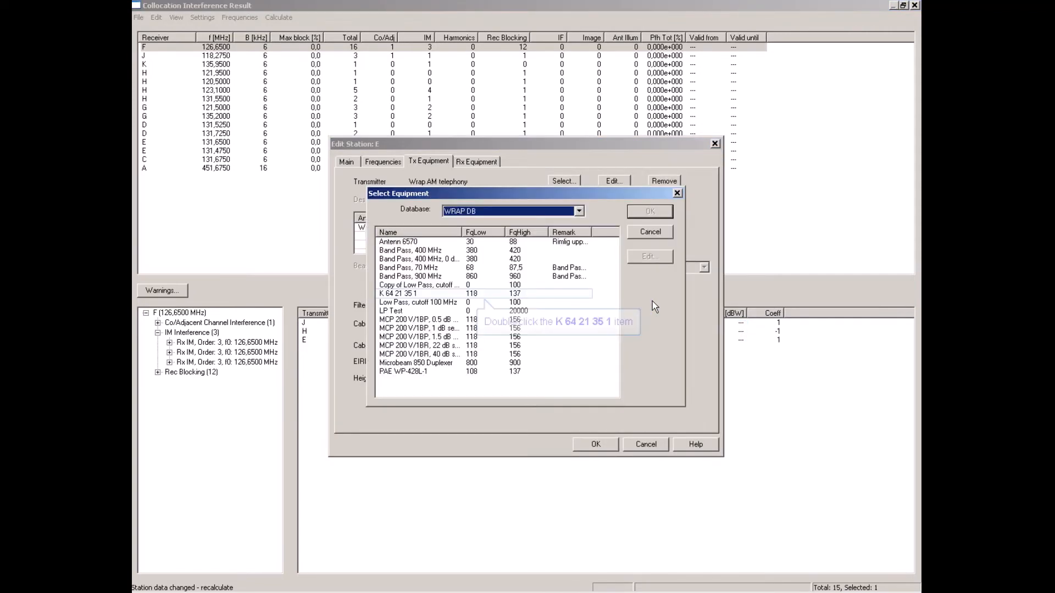
double_click(386, 294)
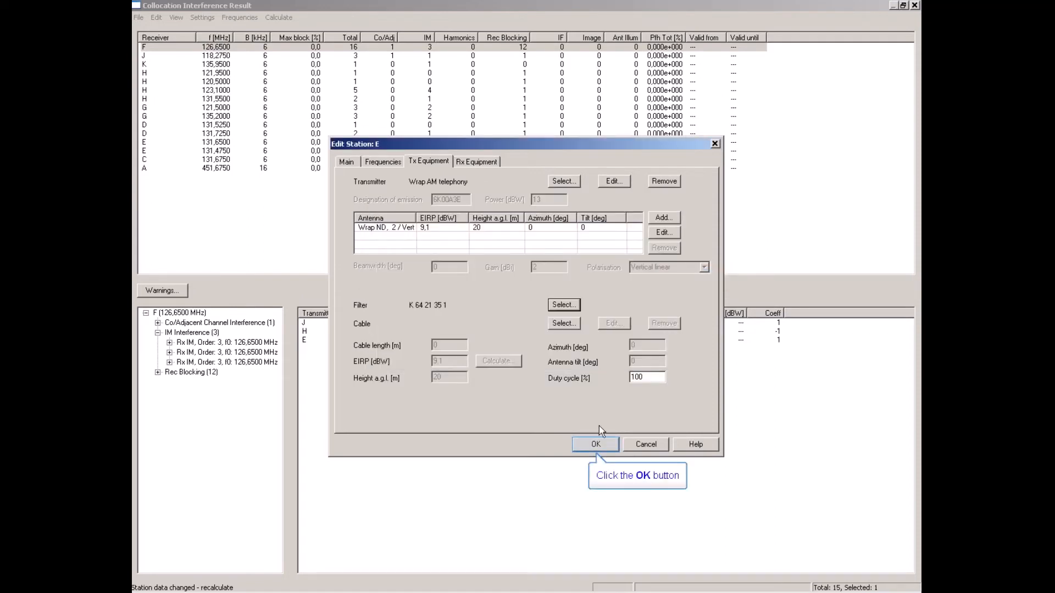
left_click(599, 445)
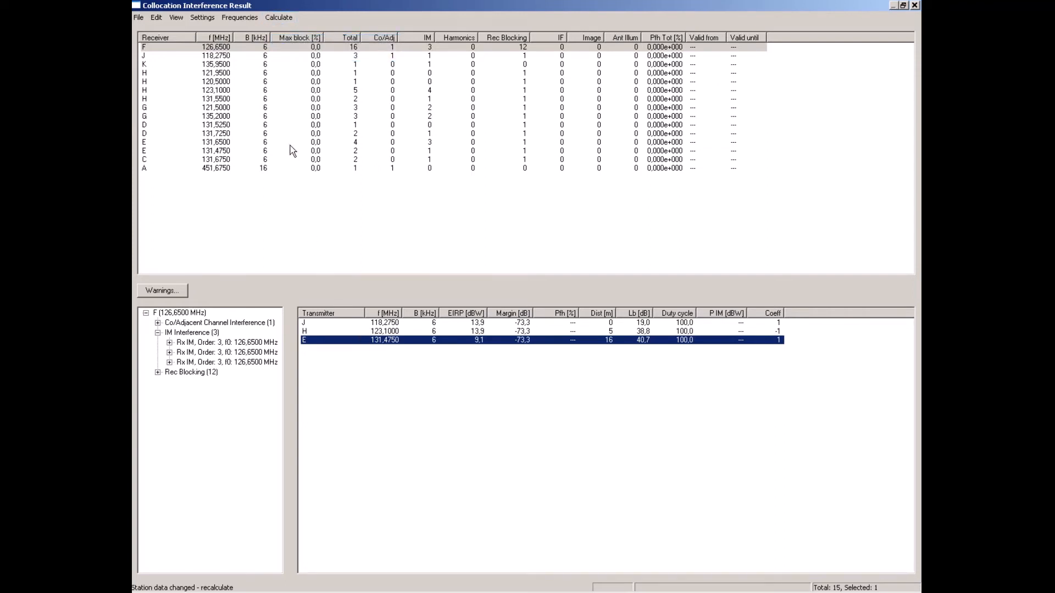
- Recalculate the collocation interference and examine the transmitters behind the fifth-order intermodulation interference on receiver K at 135.95 MHz
left_click(281, 18)
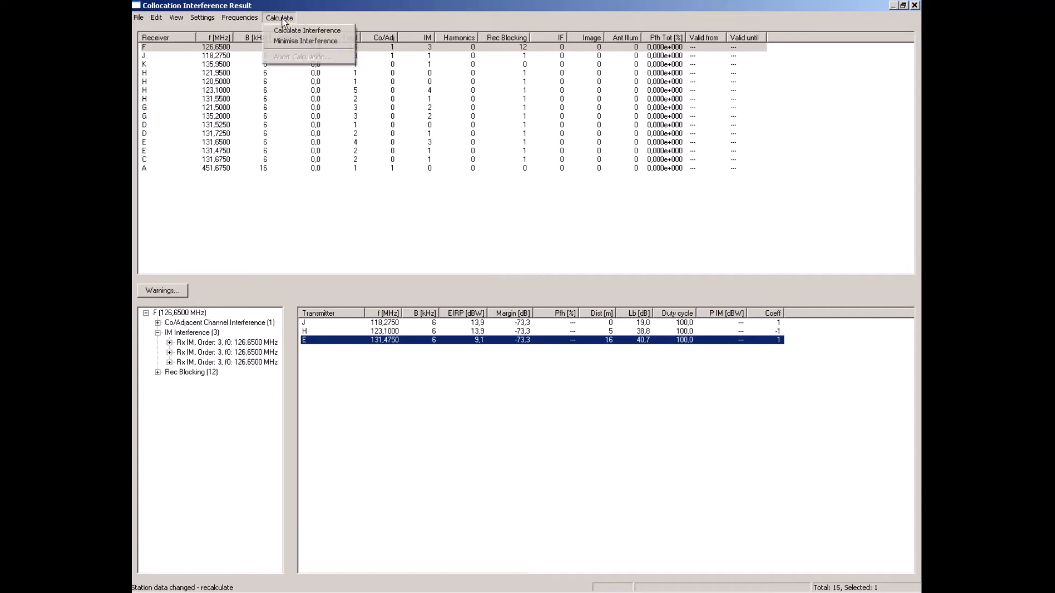
left_click(306, 31)
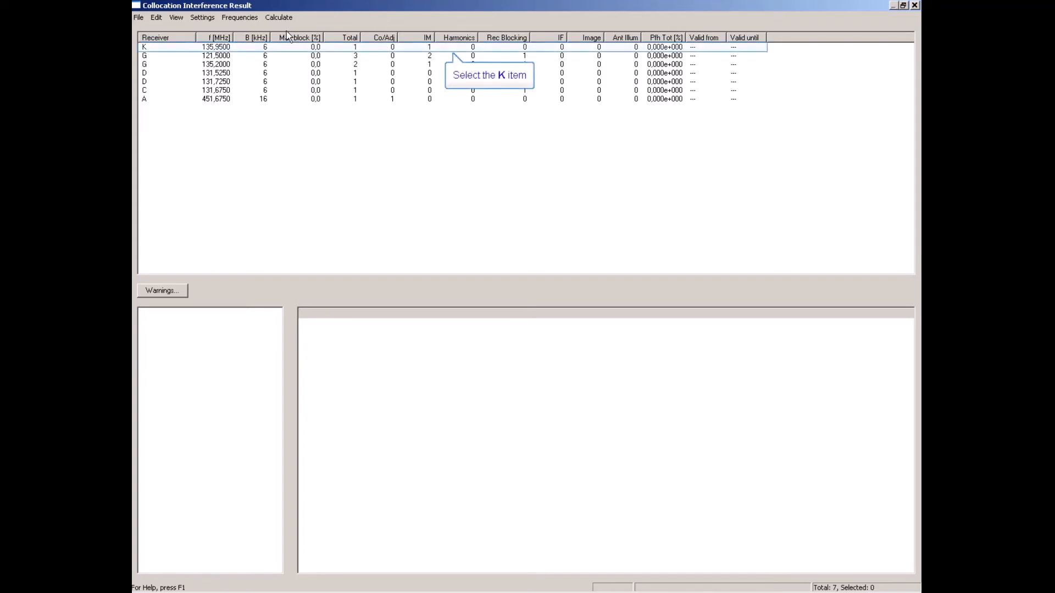
left_click(146, 48)
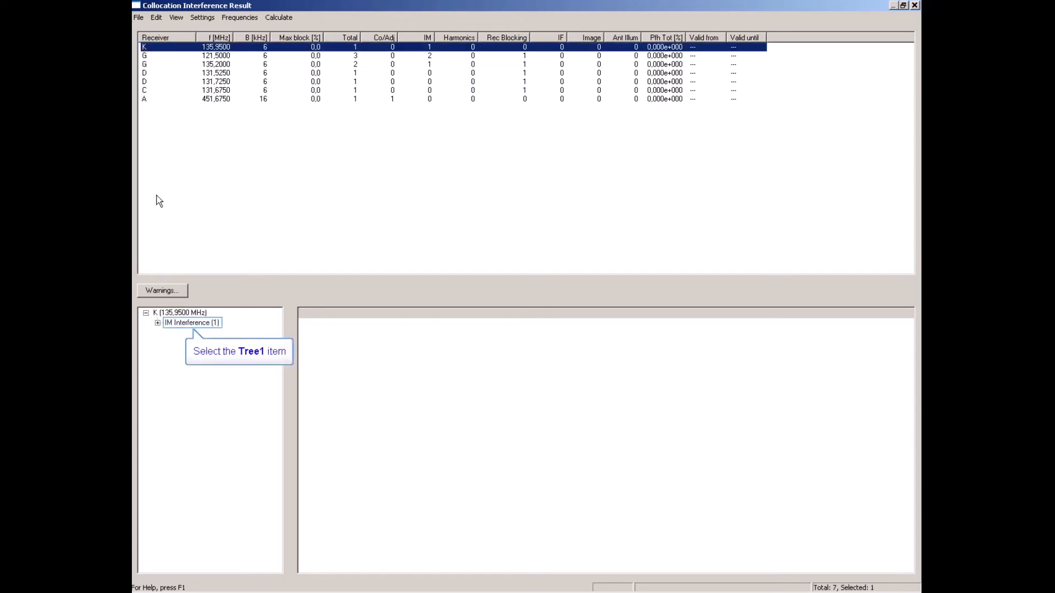
left_click(158, 323)
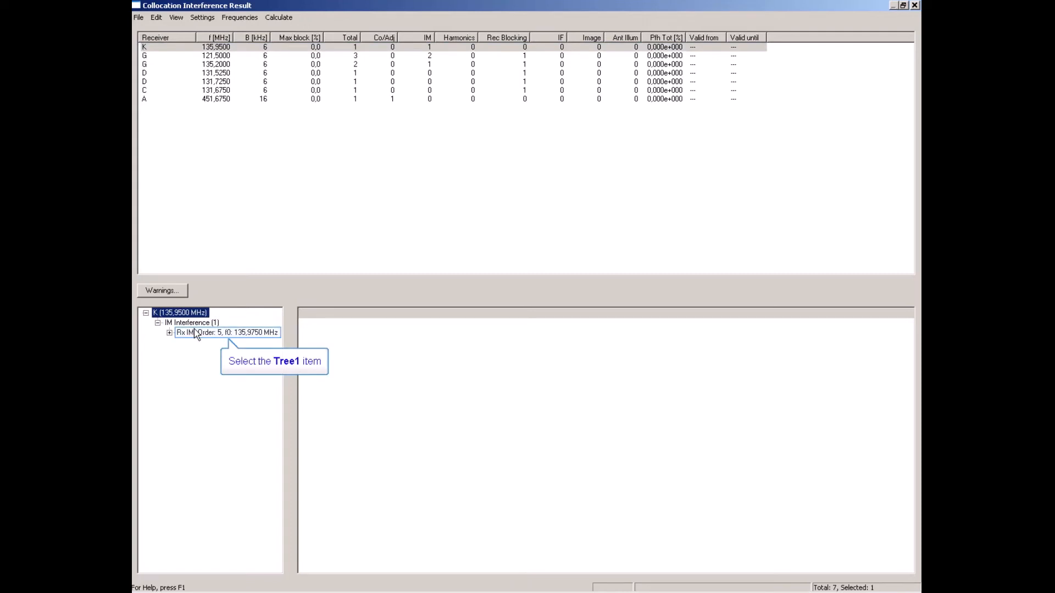
left_click(196, 333)
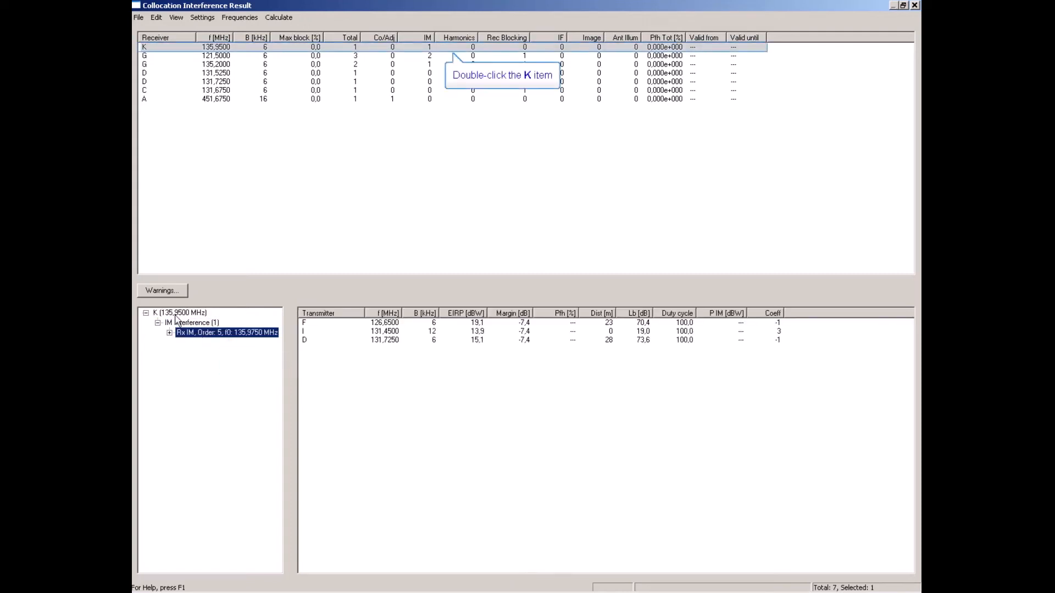
- Add the K 64 21 35 1 filter from WRAP DB to the Tx equipment of station K
double_click(145, 47)
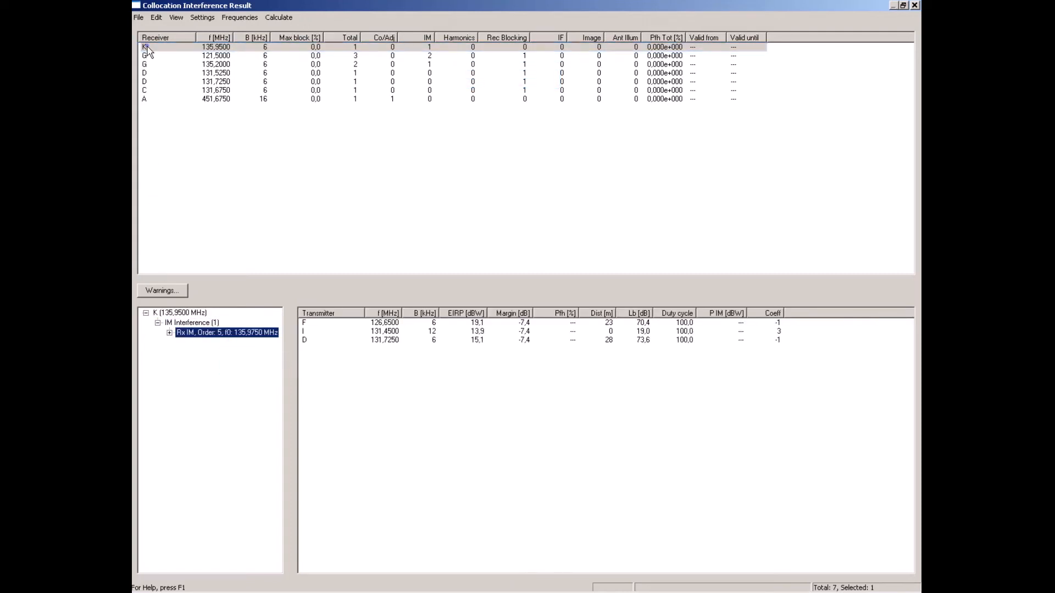
left_click(564, 305)
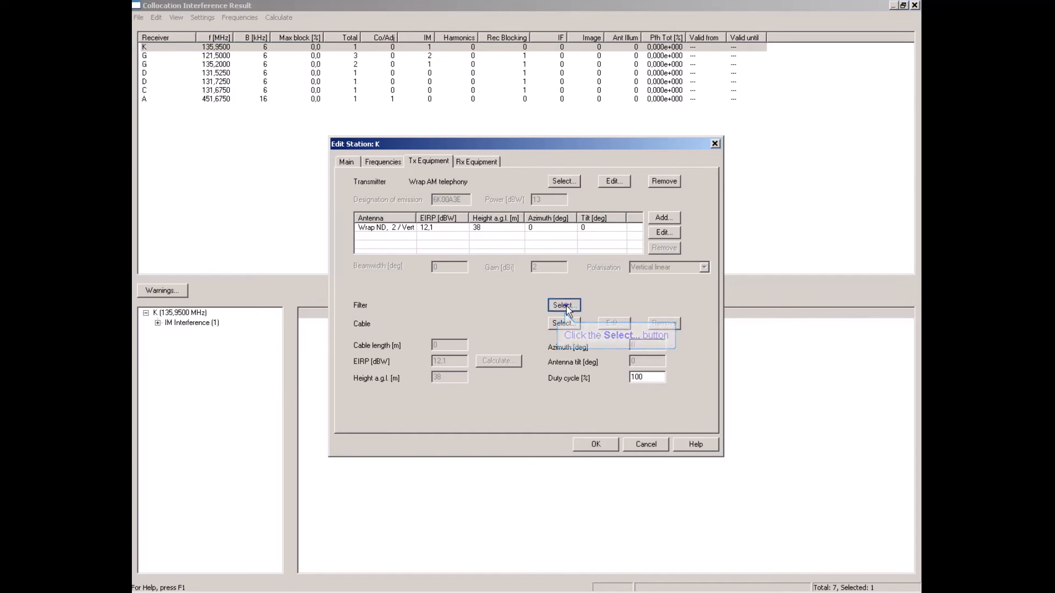
left_click(637, 302)
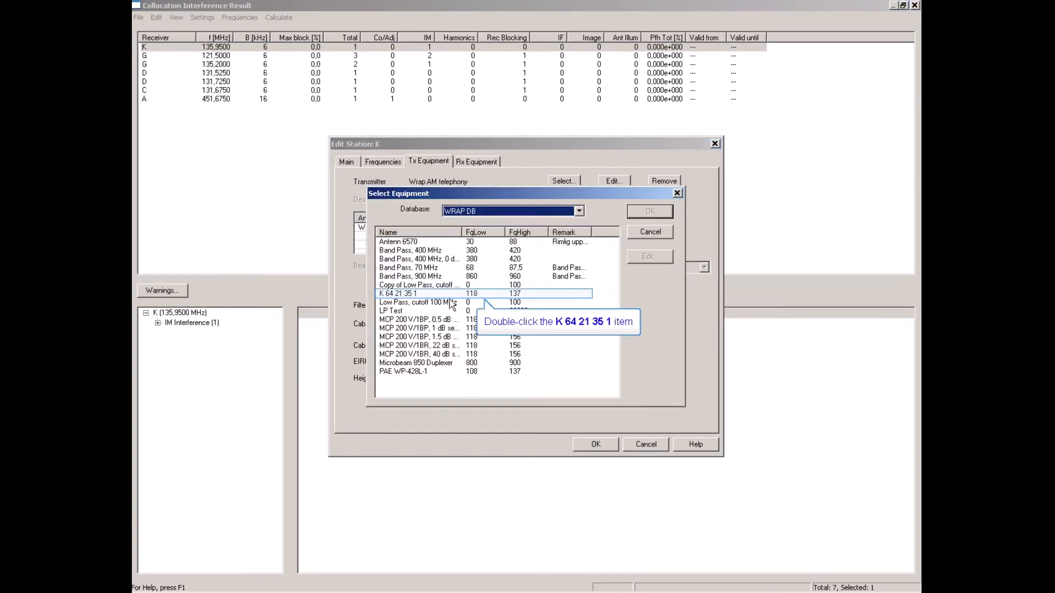
double_click(396, 294)
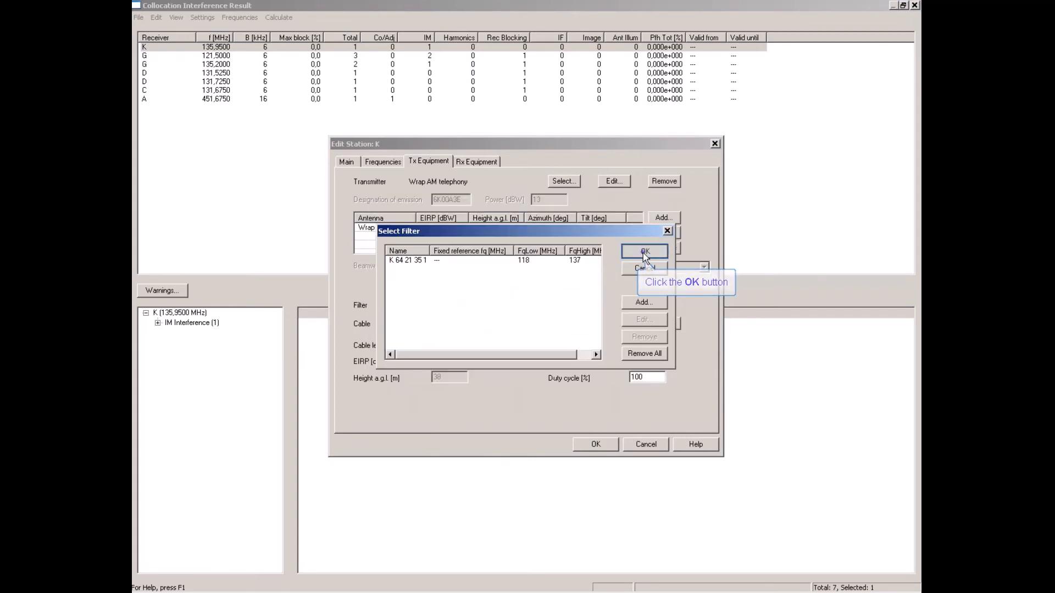
left_click(645, 251)
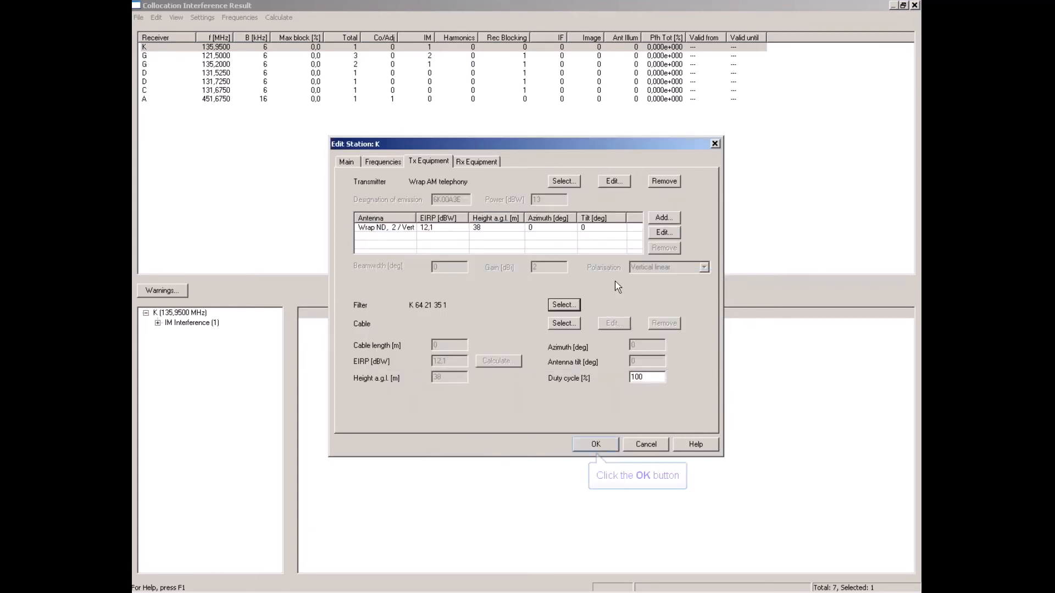
left_click(596, 445)
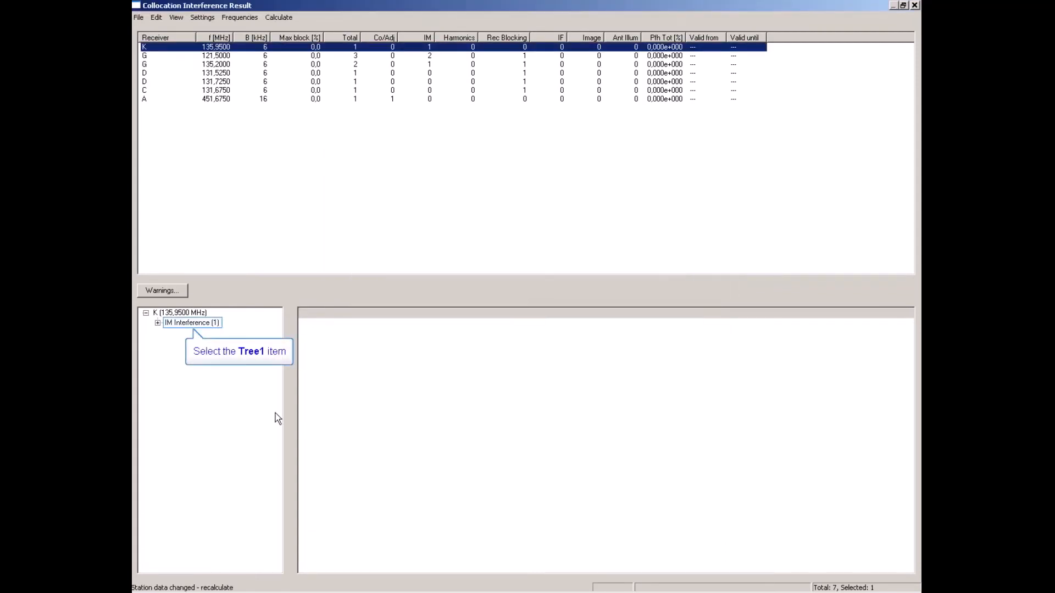
- Set the Tx antenna height of station I, listed in receiver K's fifth-order intermodulation interference, to 36 m
left_click(170, 325)
left_click(158, 324)
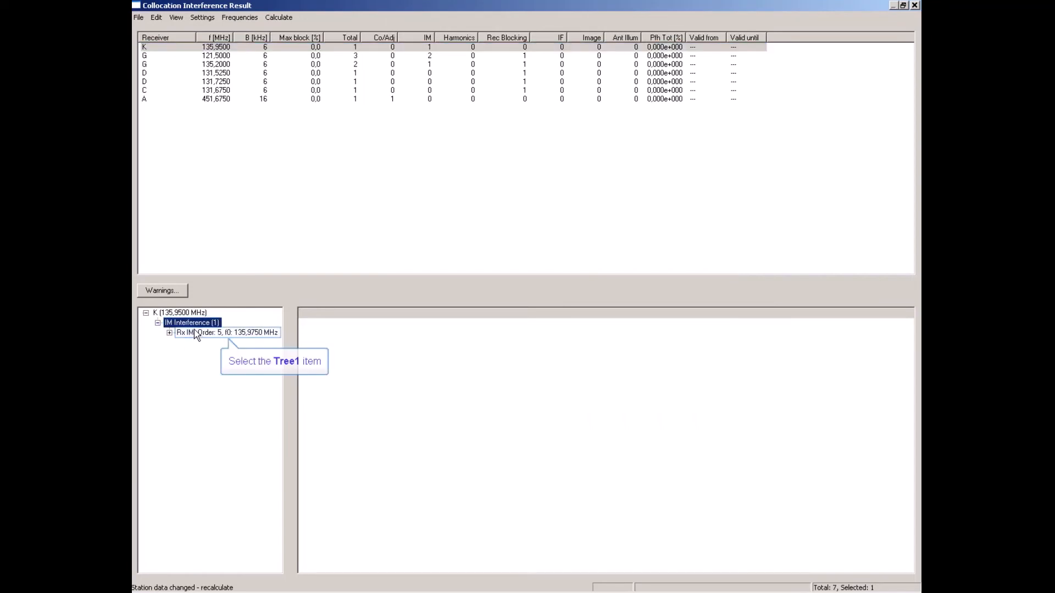
left_click(198, 333)
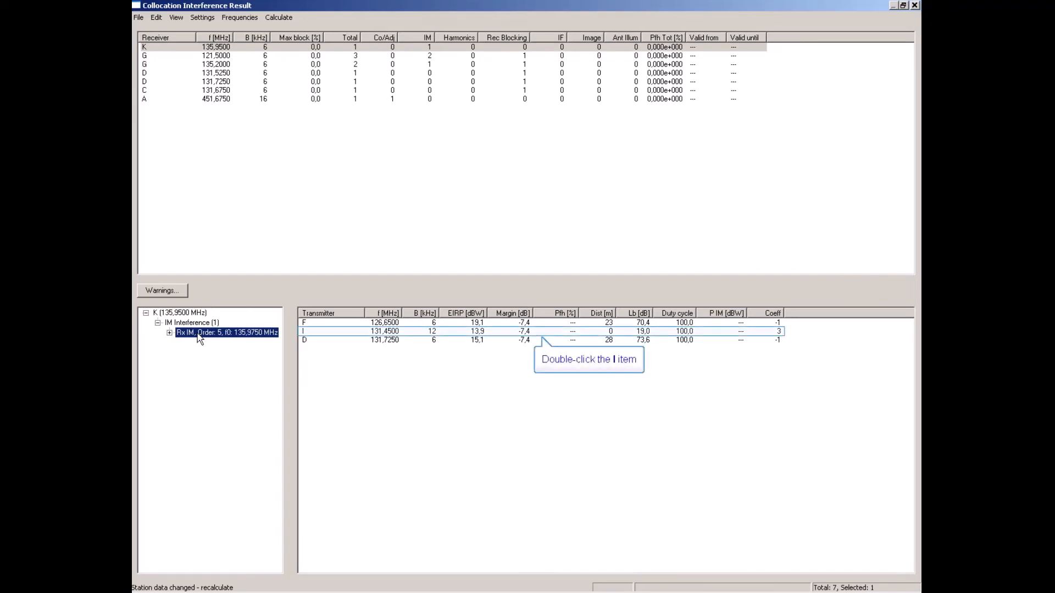
double_click(303, 332)
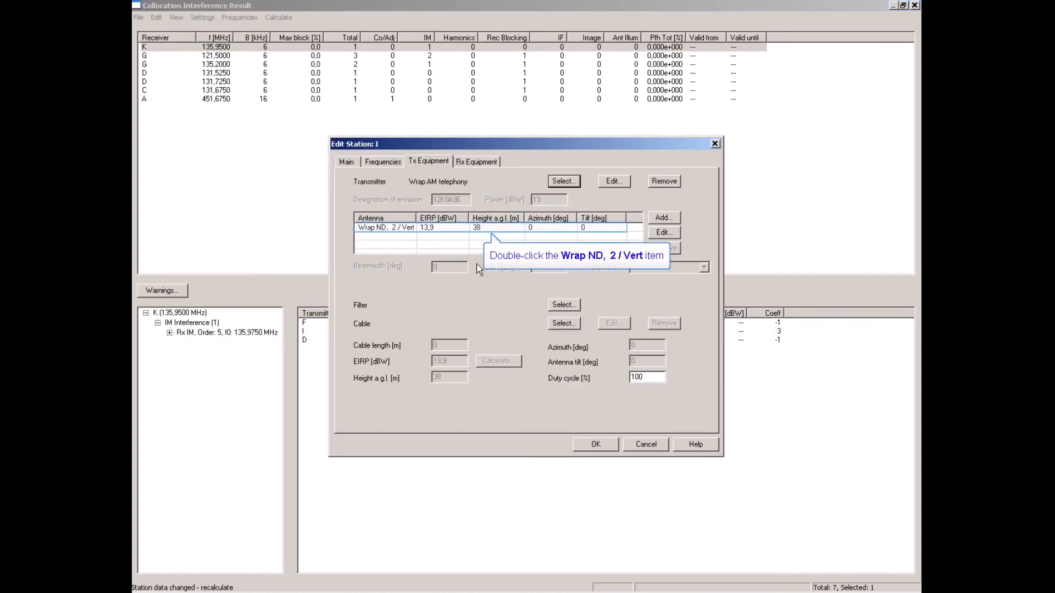
double_click(483, 227)
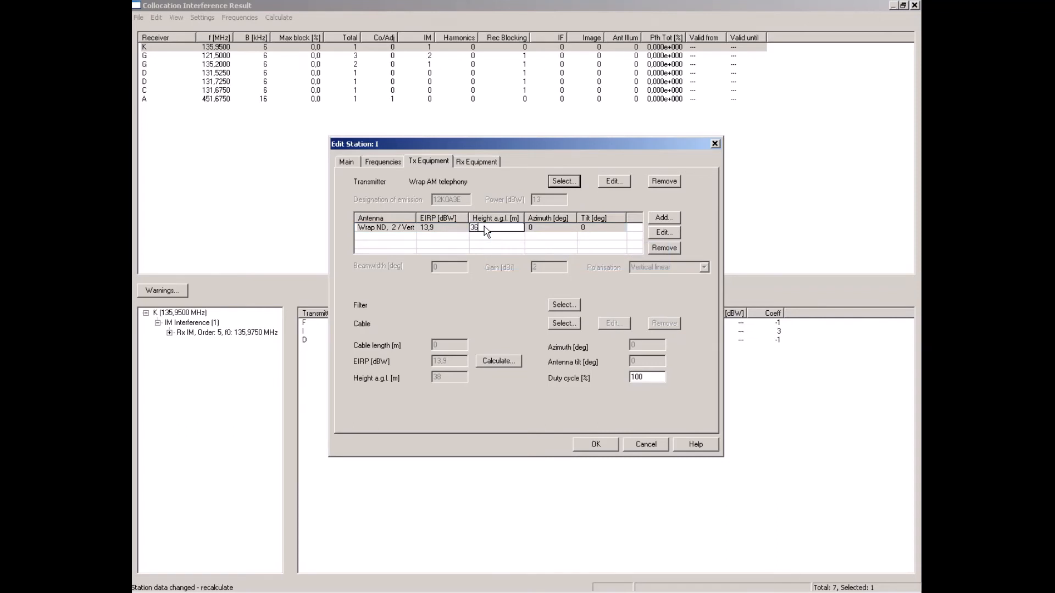
key("Return")
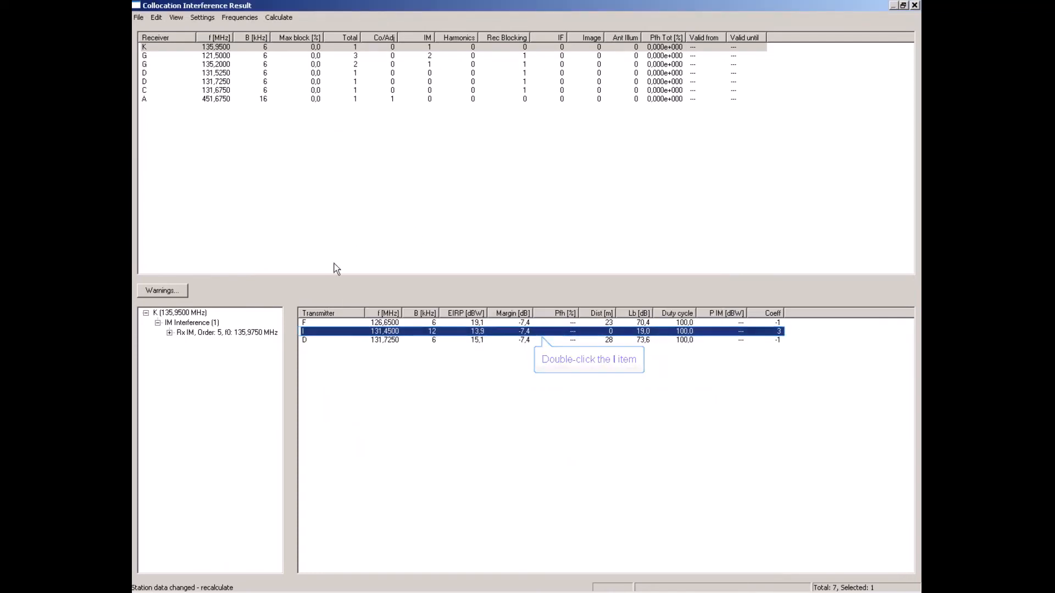
- Add the K 64 21 35 1 filter to the Tx equipment of interfering station I
double_click(306, 333)
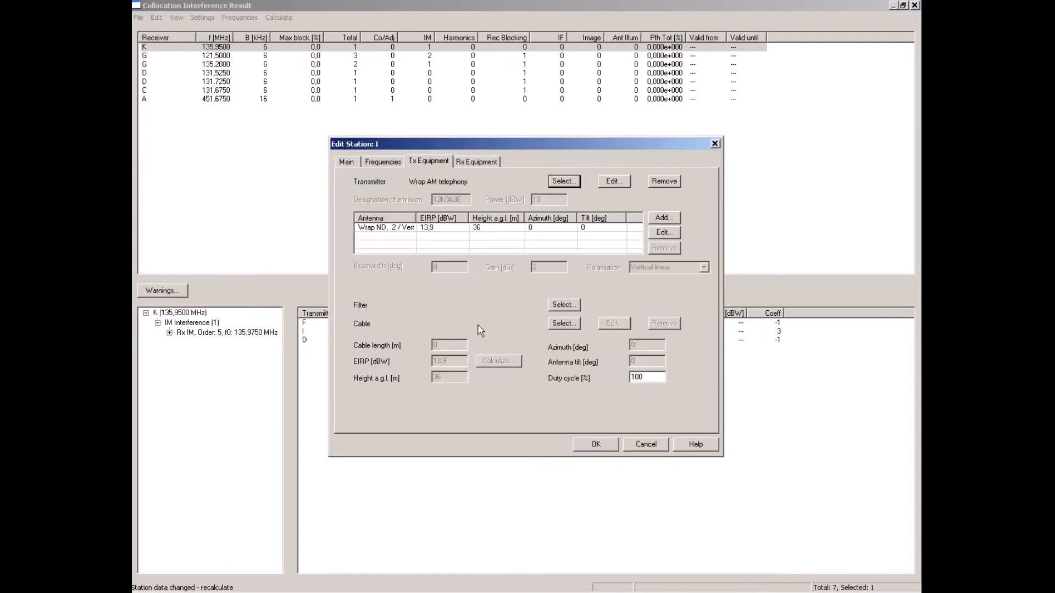
left_click(563, 305)
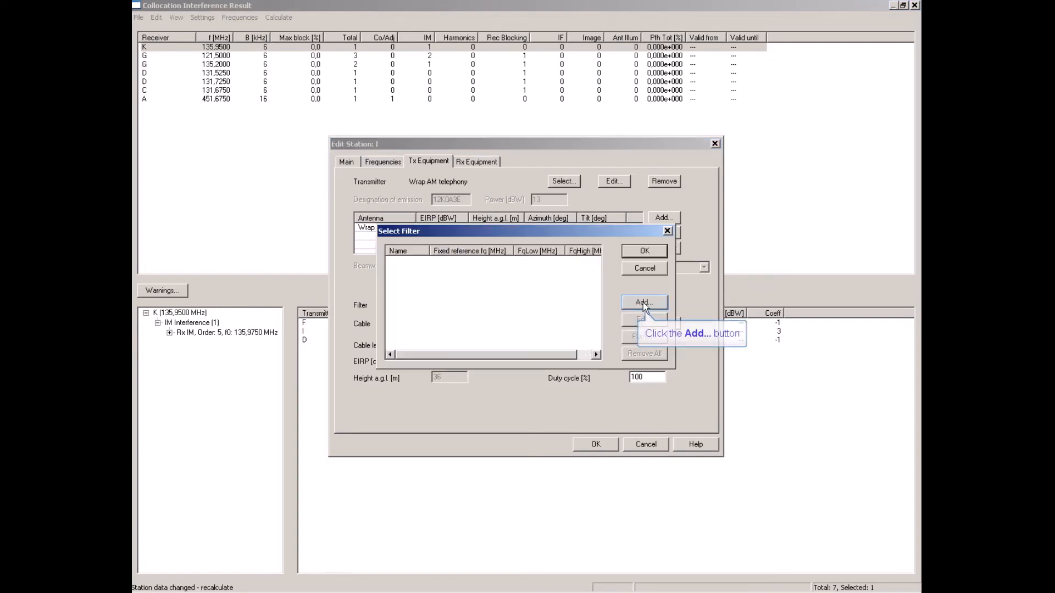
left_click(644, 303)
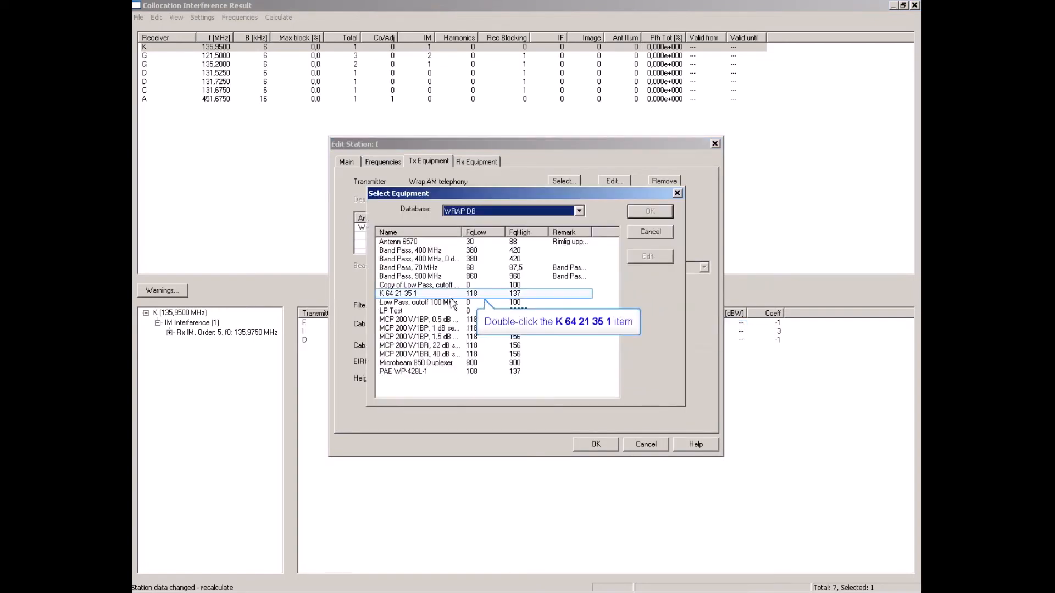
double_click(414, 295)
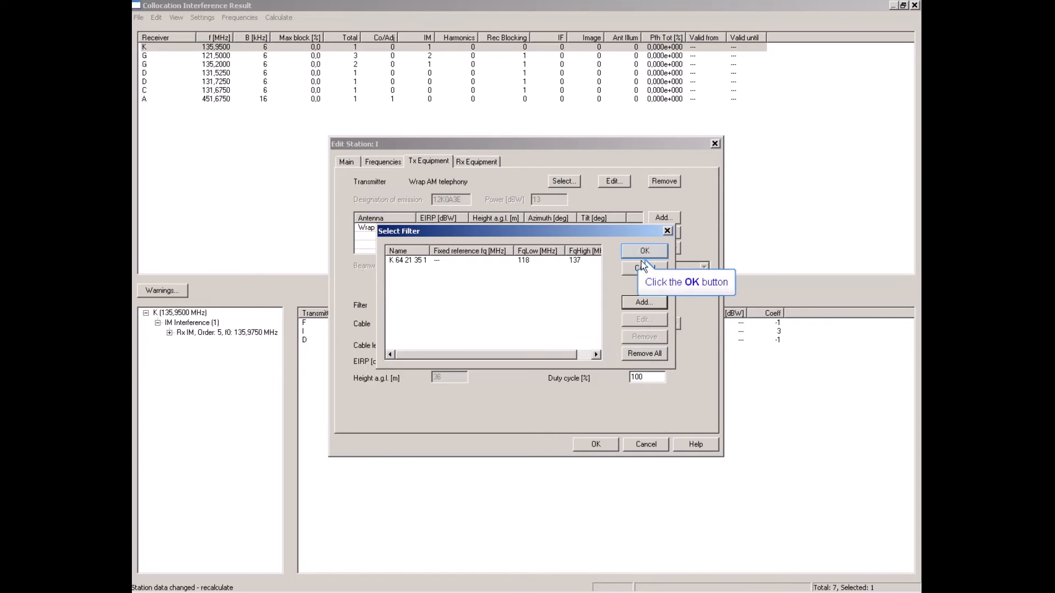
left_click(647, 247)
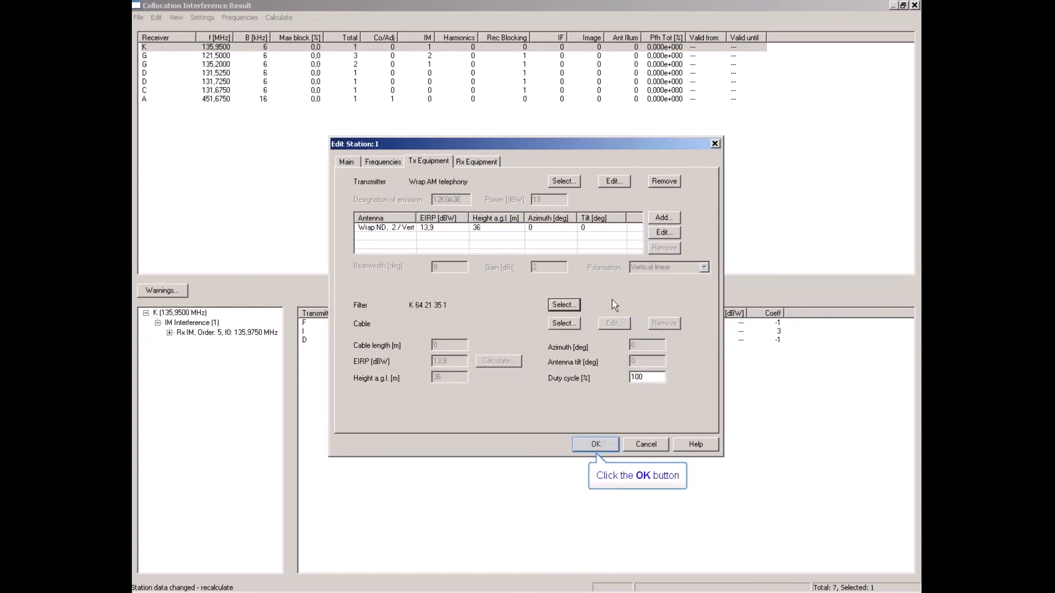
left_click(596, 444)
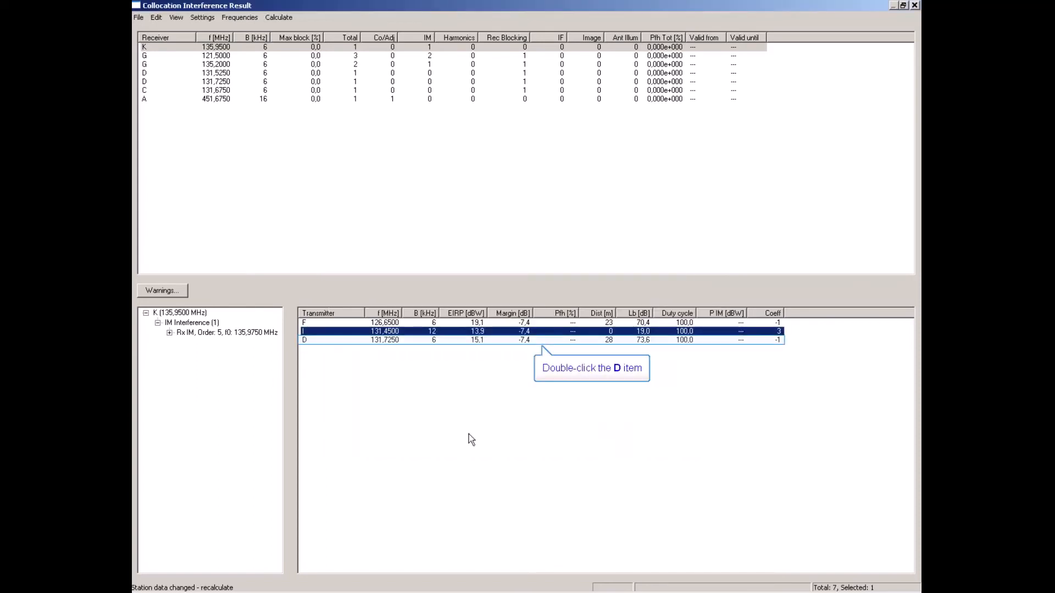
- Add the K 64 21 35 1 filter to the Tx equipment of interfering station D and recalculate the collocation interference
double_click(305, 340)
left_click(564, 306)
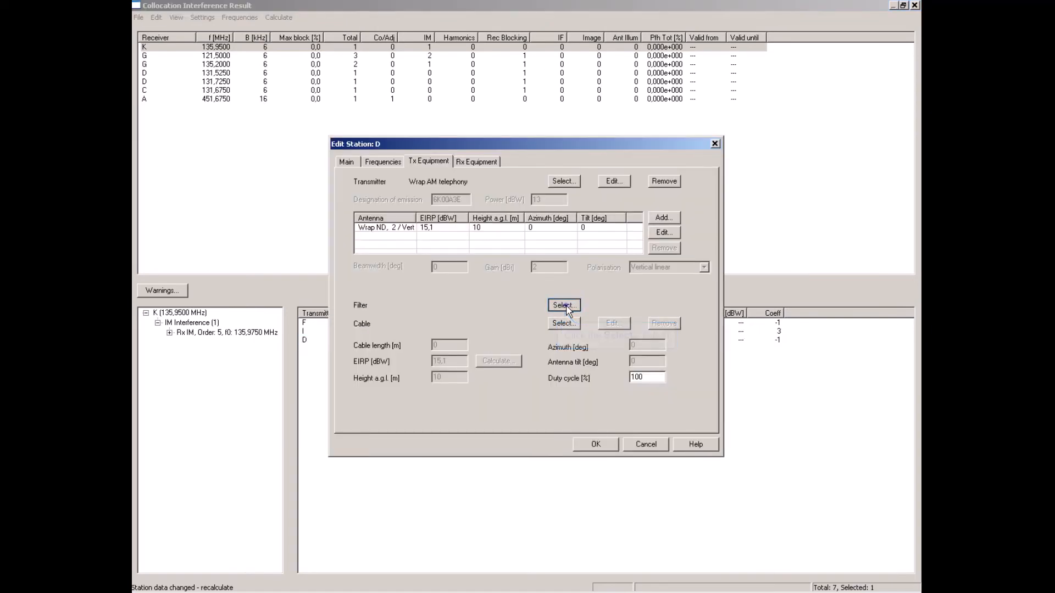
left_click(648, 305)
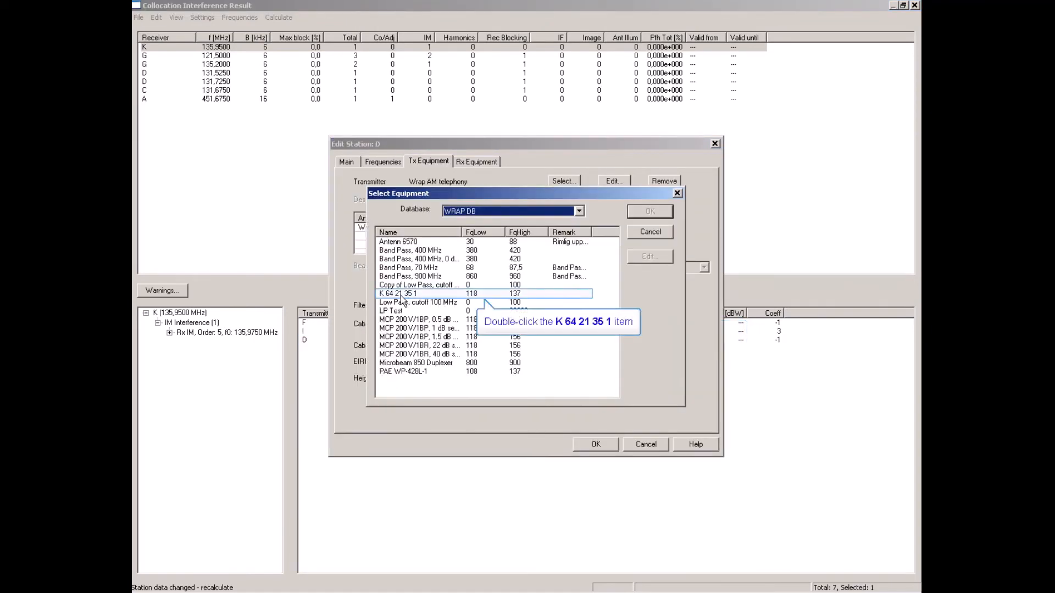
double_click(399, 293)
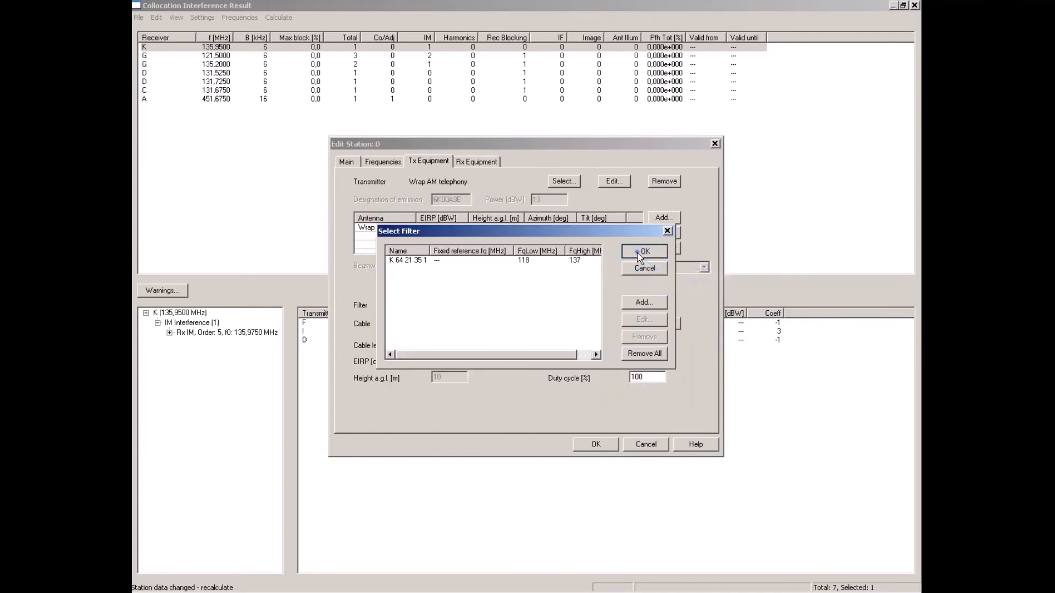
left_click(638, 253)
left_click(594, 446)
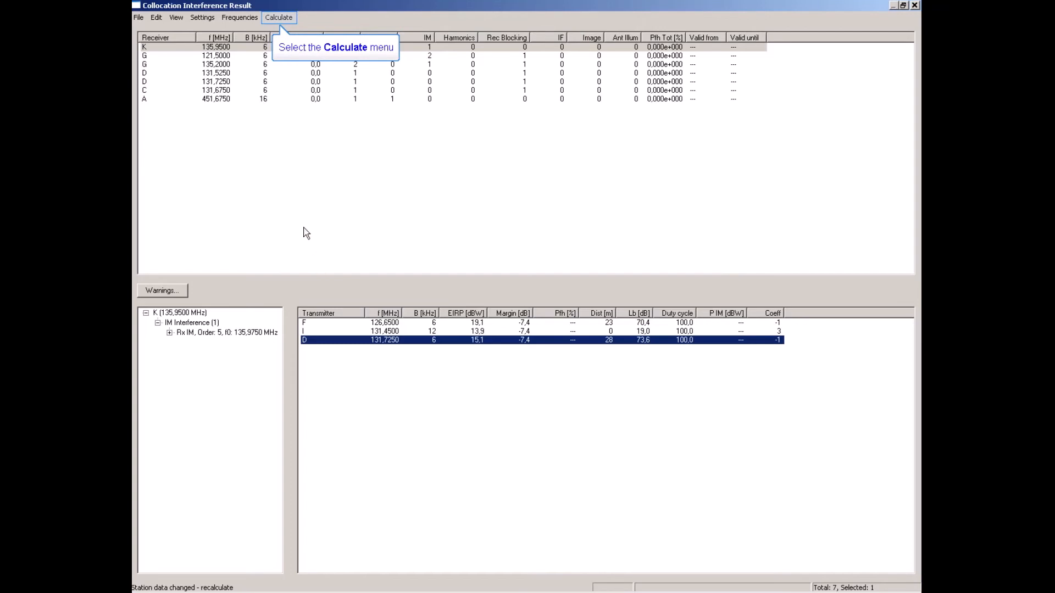
left_click(279, 19)
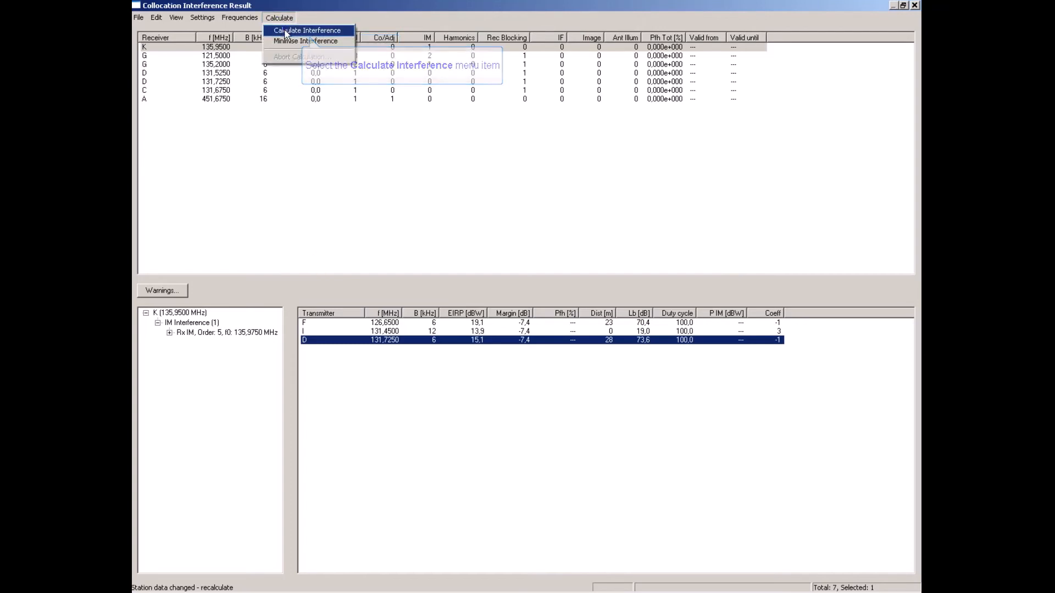
left_click(287, 32)
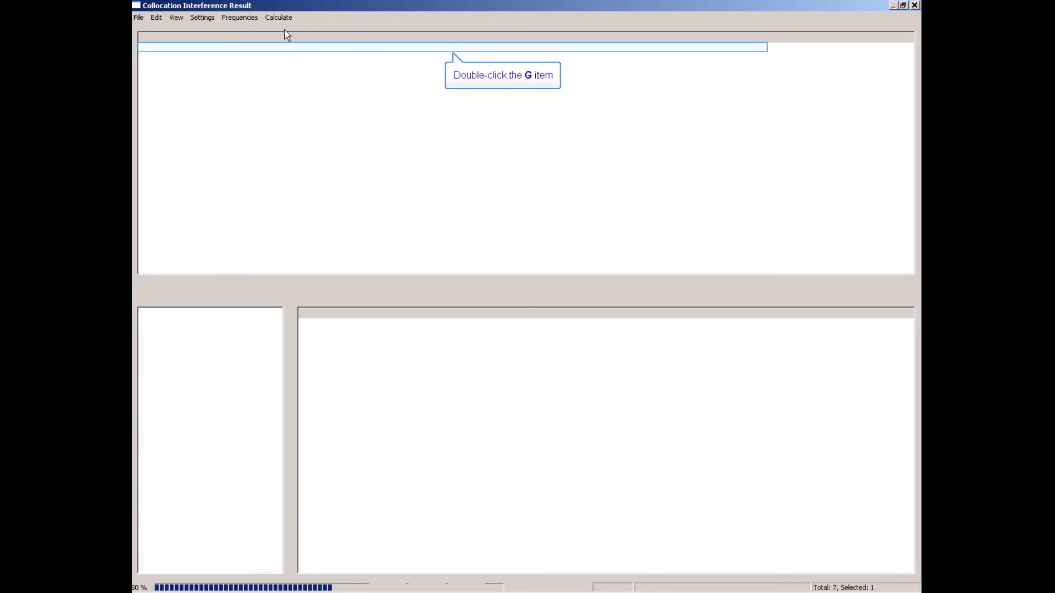
- Add the K 64 21 35 1 filter to the Tx equipment of station G, using its 121.5 MHz receiver entry
double_click(147, 48)
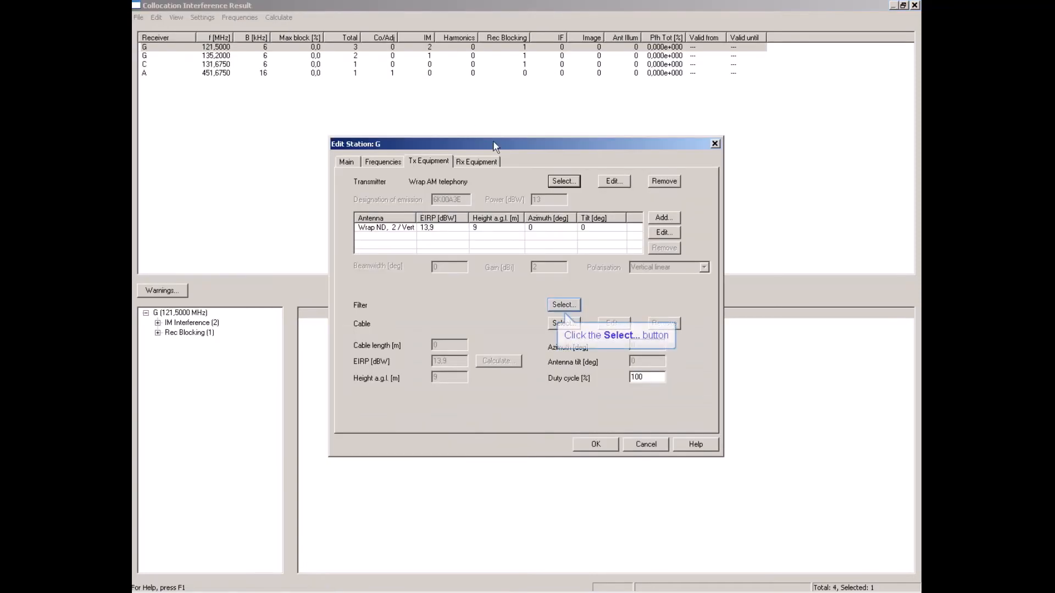
left_click(560, 306)
left_click(641, 304)
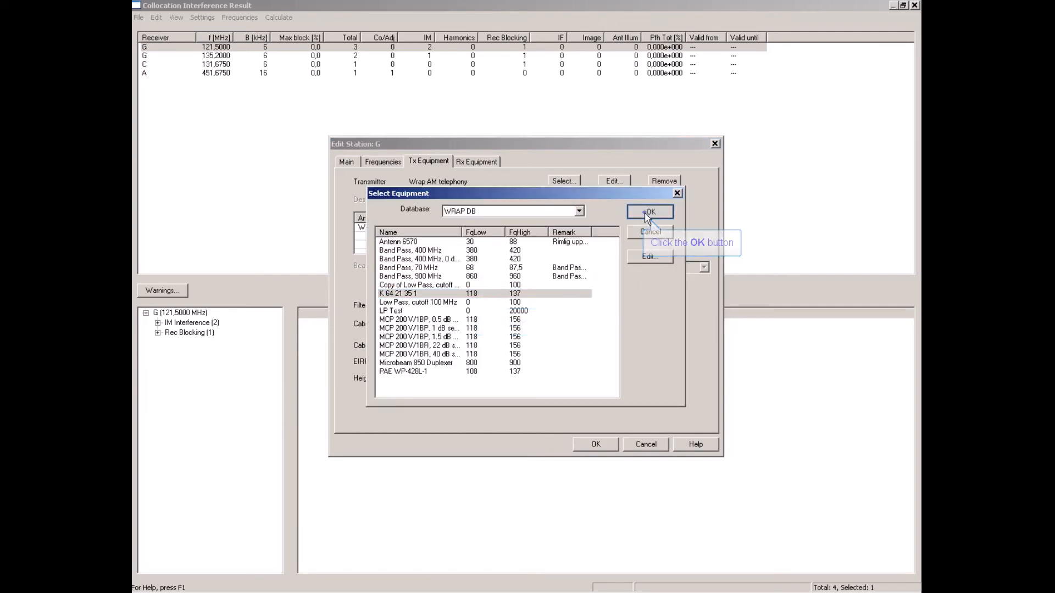
left_click(650, 212)
left_click(426, 261)
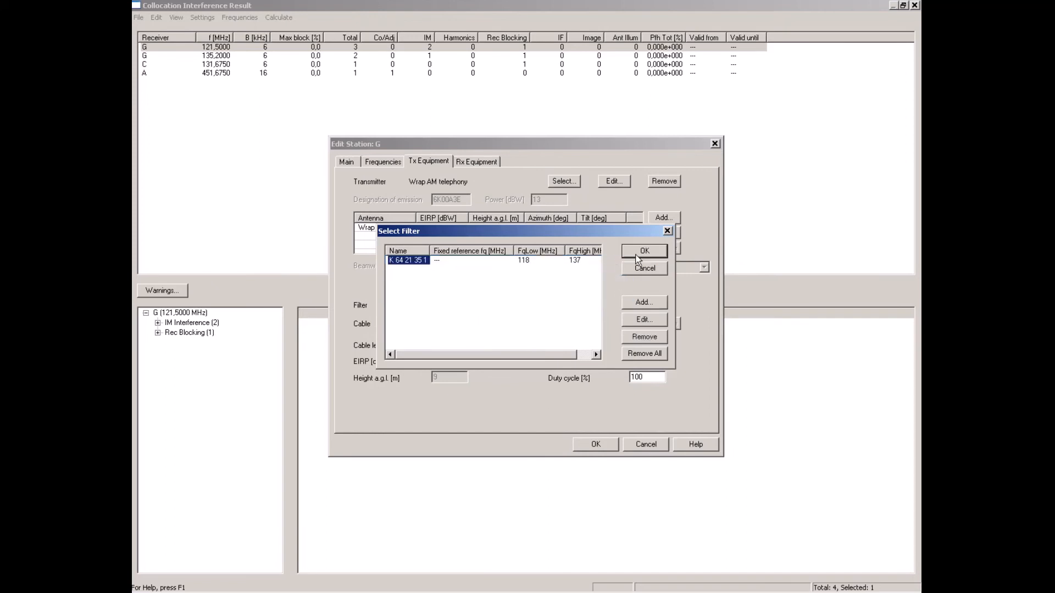
left_click(644, 251)
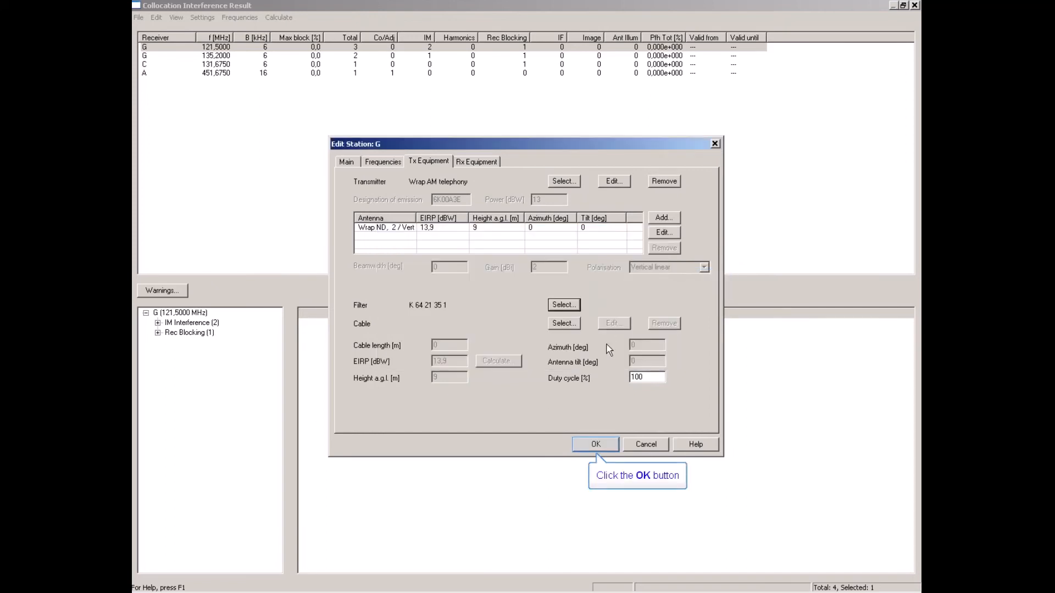
left_click(595, 444)
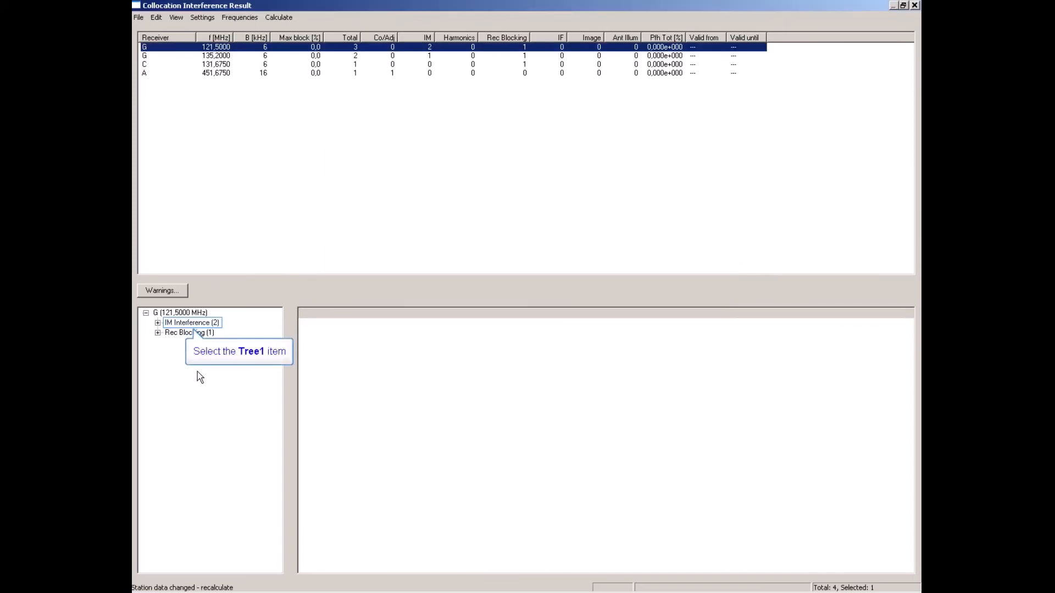
- Check the Tx filters of stations D and E in receiver G's first fifth-order intermodulation interference, and recalculate the collocation interference
left_click(175, 324)
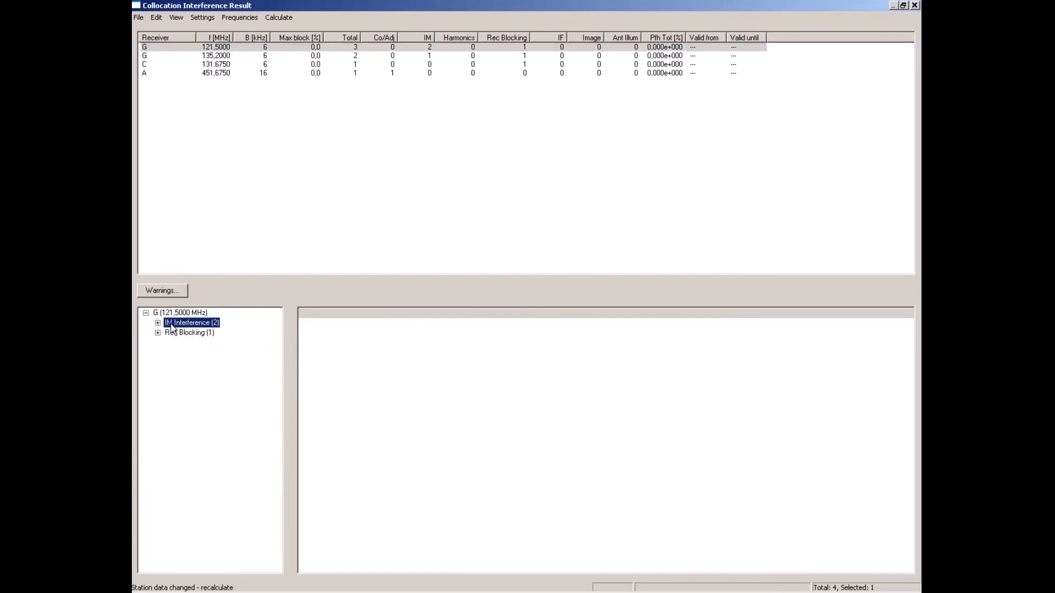
left_click(181, 336)
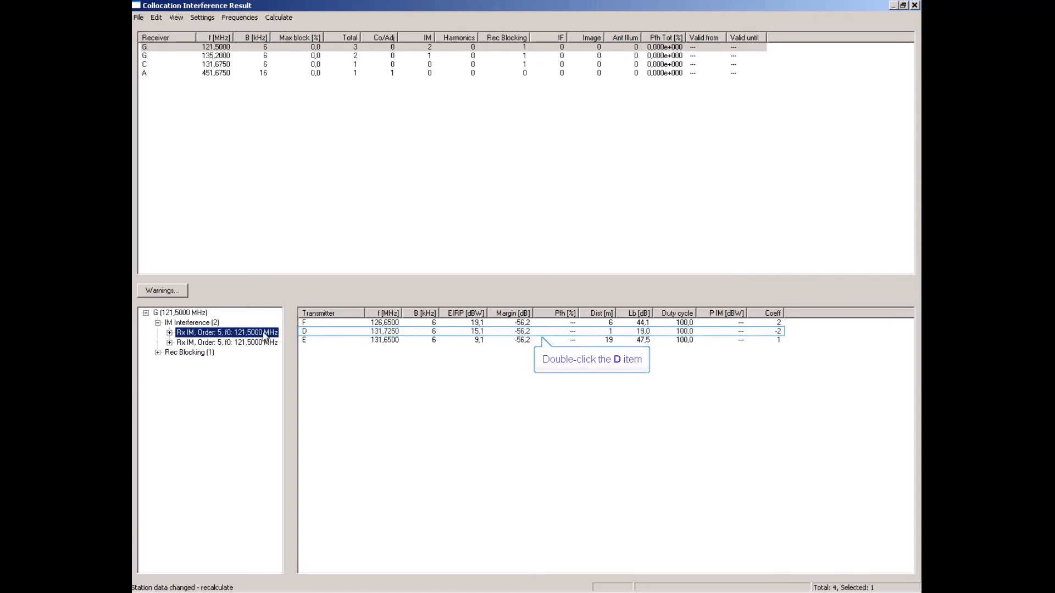
double_click(304, 332)
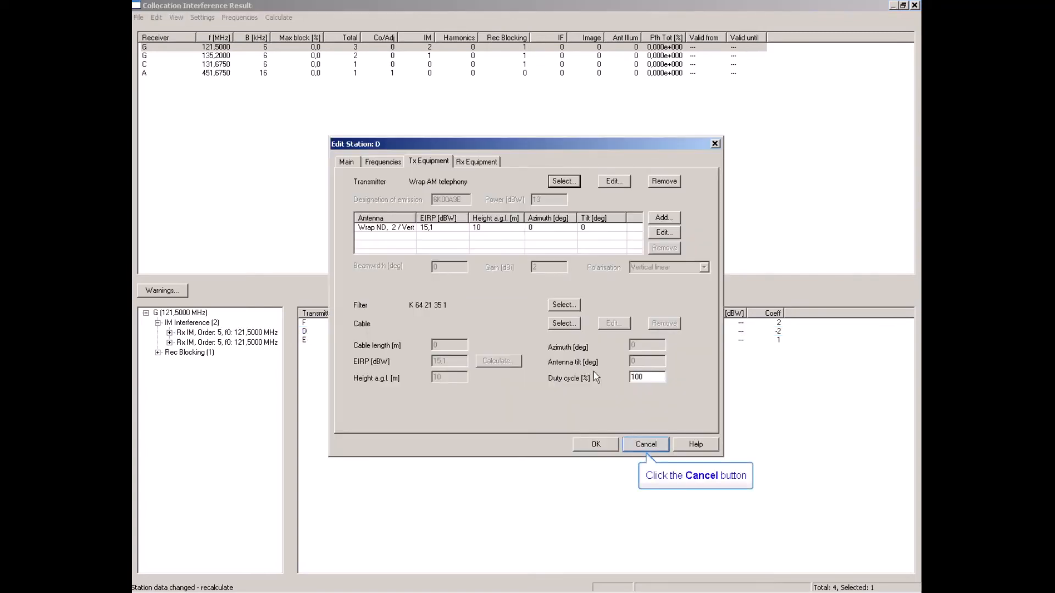
left_click(645, 444)
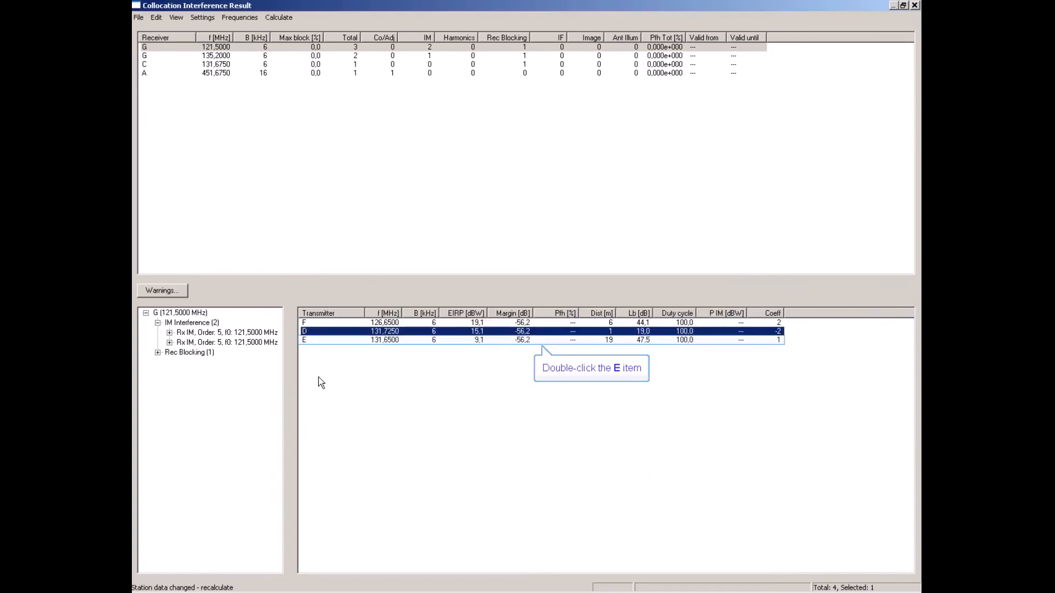
double_click(304, 340)
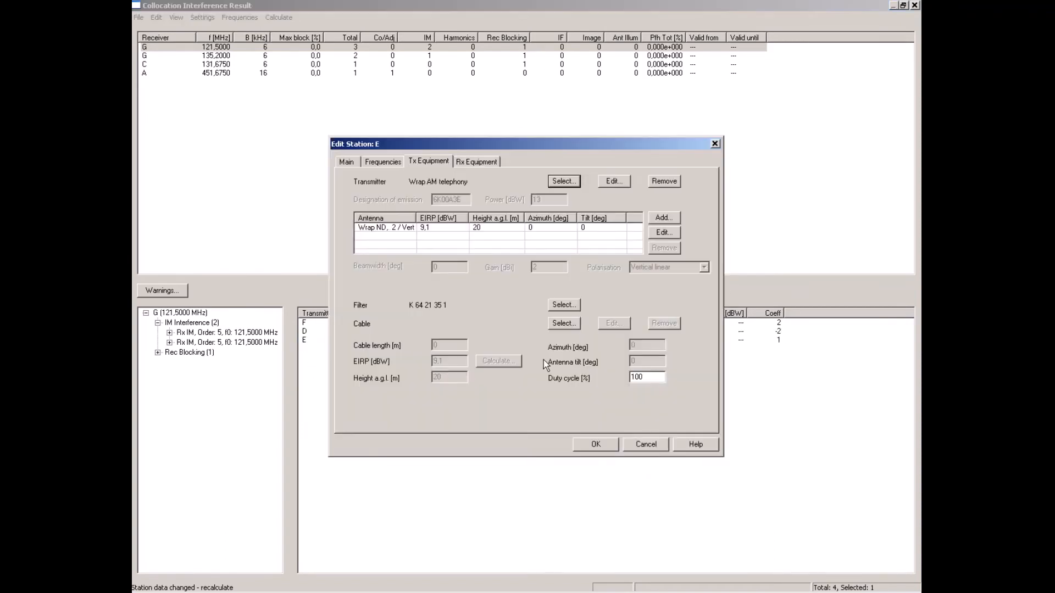
left_click(646, 444)
left_click(278, 17)
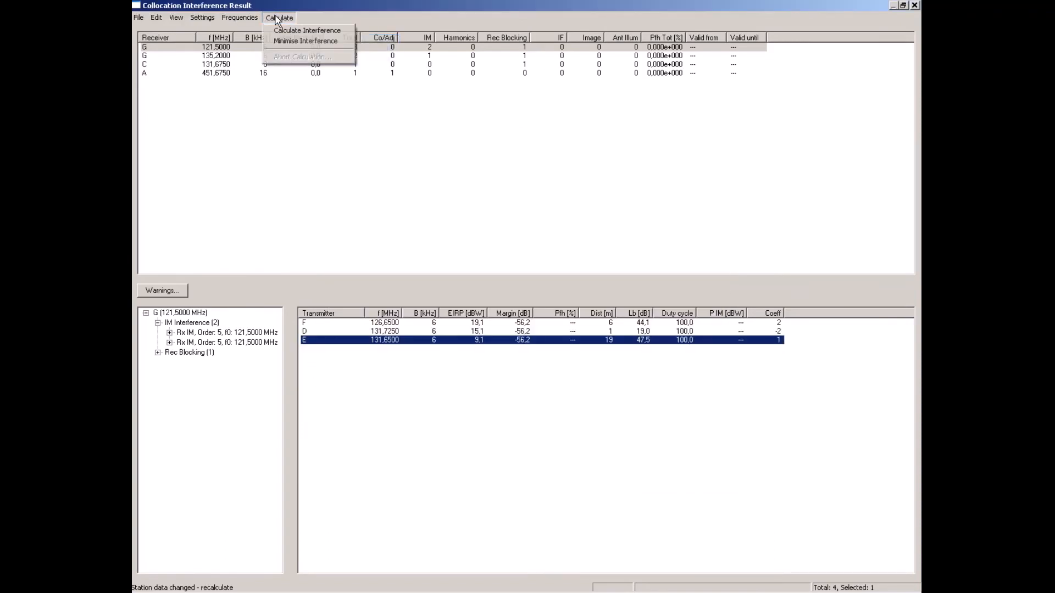
left_click(296, 30)
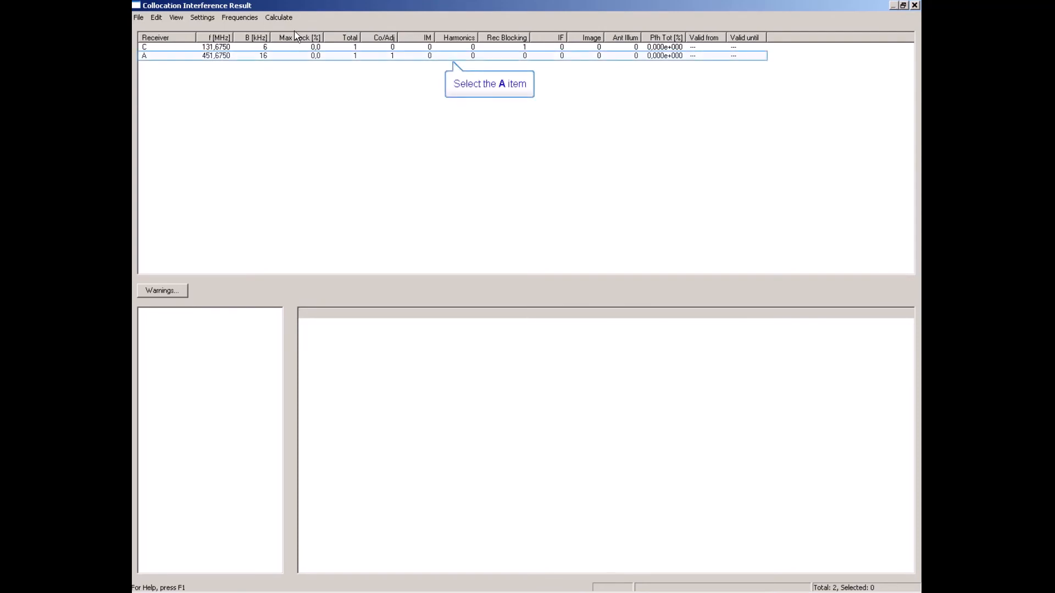
- Examine receiver A's co/adjacent channel interference and the collocation calculation settings, leaving the settings unchanged, and close the interference result
left_click(144, 57)
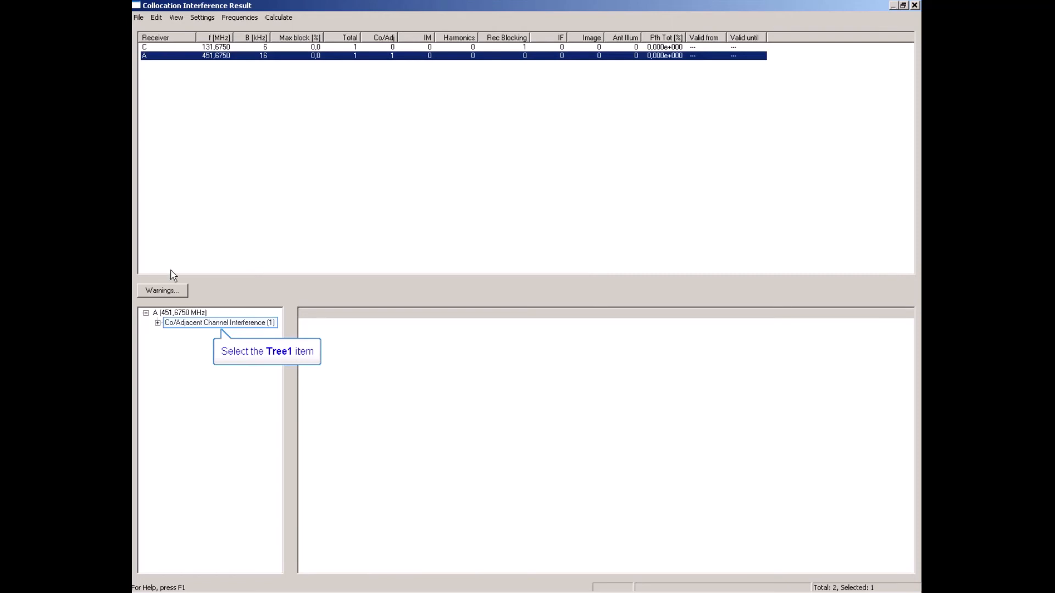
left_click(174, 324)
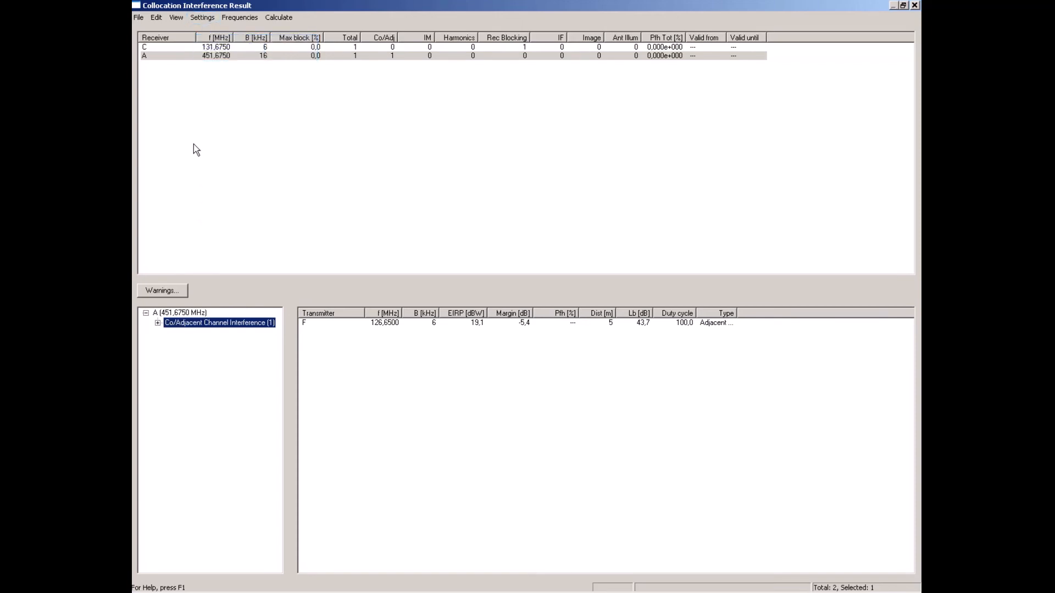
left_click(197, 22)
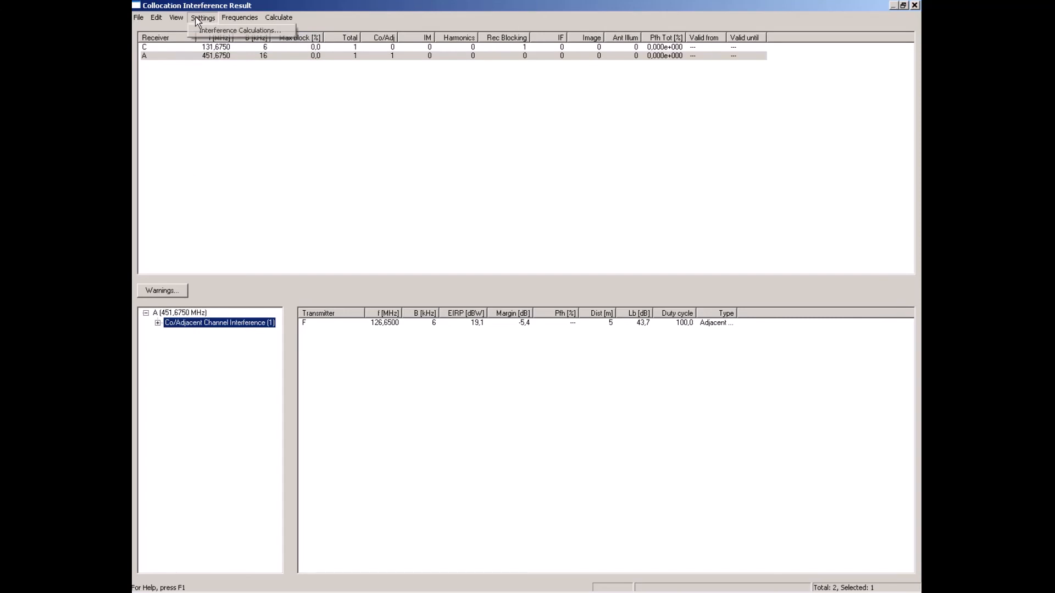
left_click(203, 31)
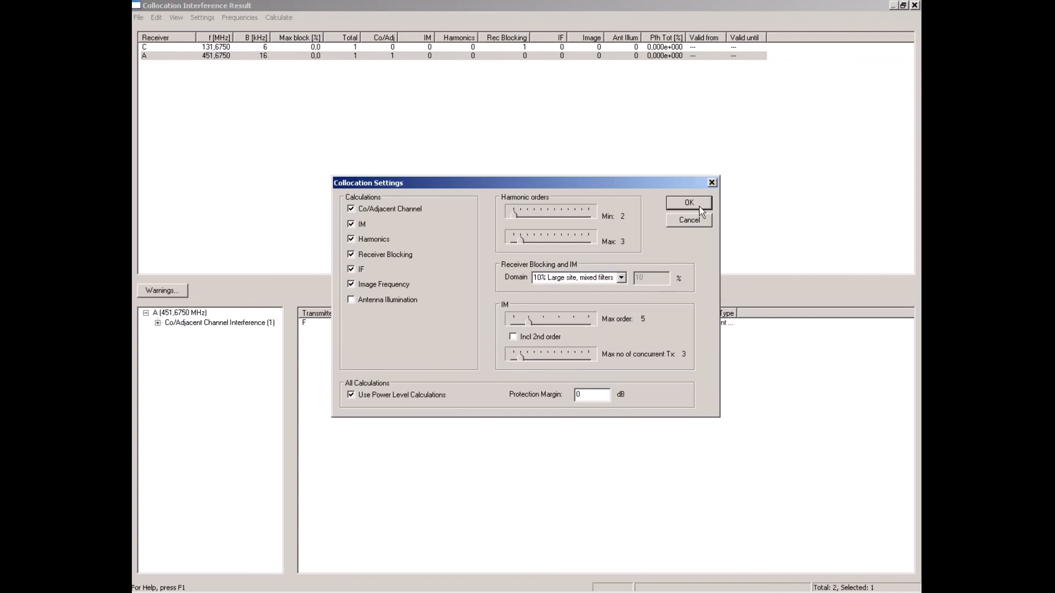
left_click(690, 220)
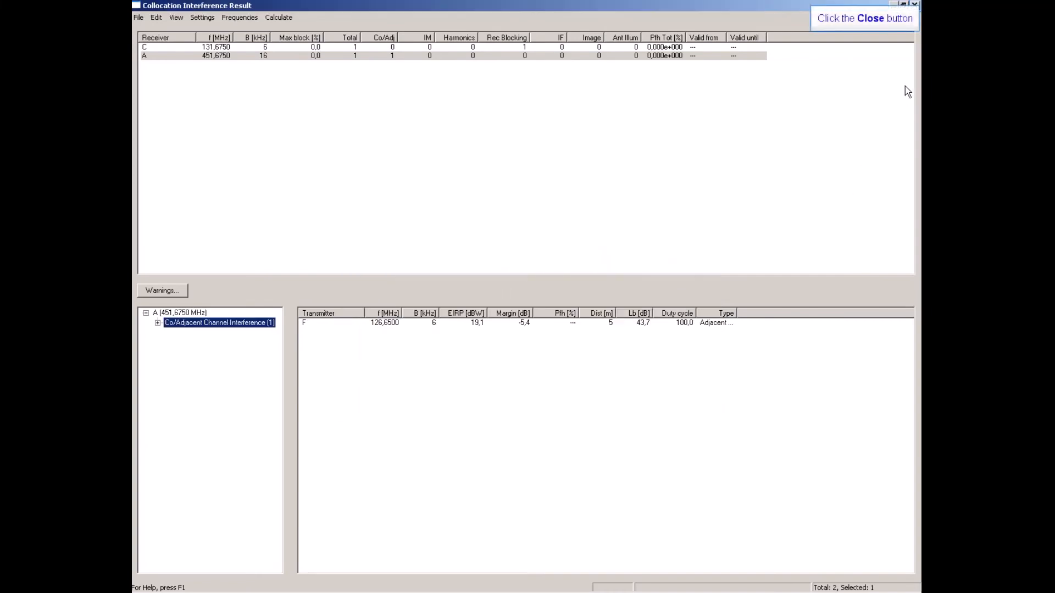
left_click(914, 4)
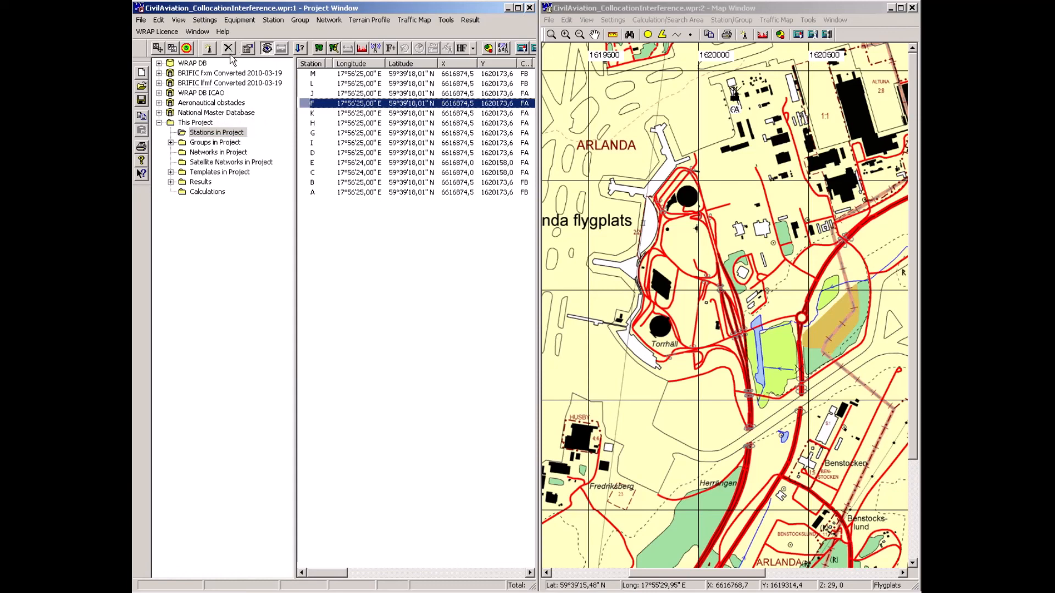
- Select the WRAP DB ICAO database and then the BRIFIC fxm Converted 2010-03-19 database in the project tree
left_click(189, 93)
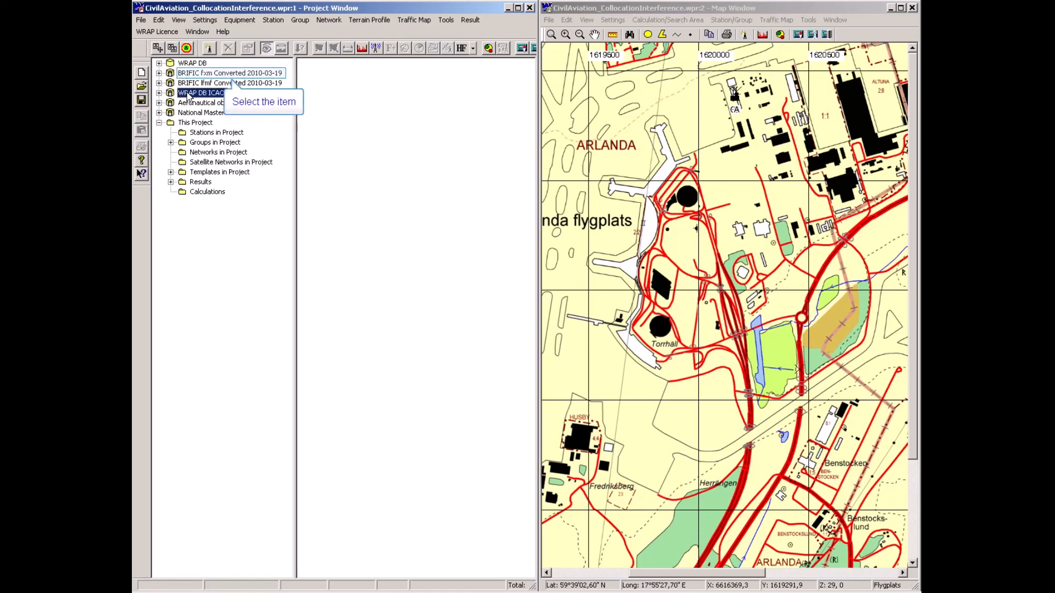
left_click(210, 74)
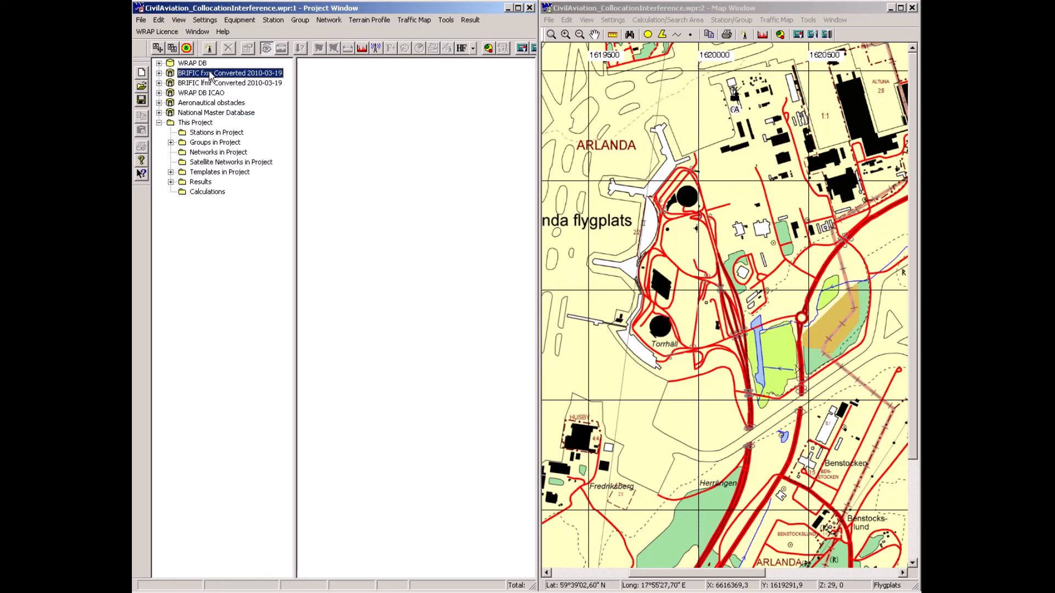